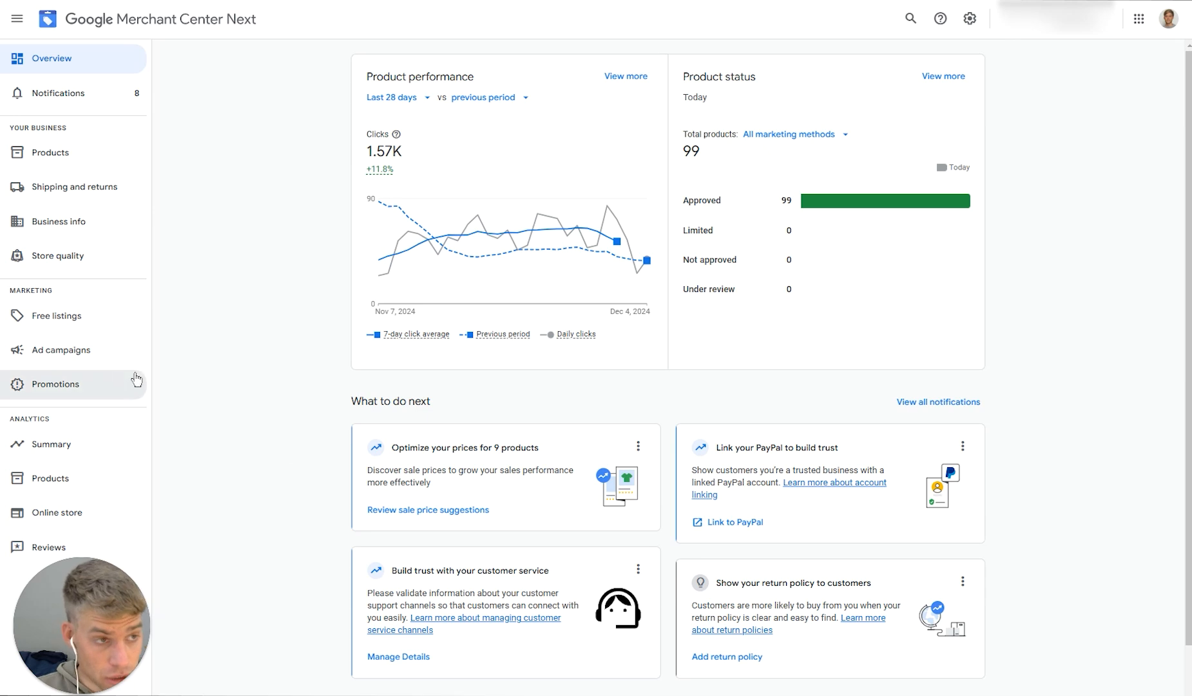
Add the Advanced data source management add-on to the Merchant Center account and check it among your add-ons
left_click(970, 20)
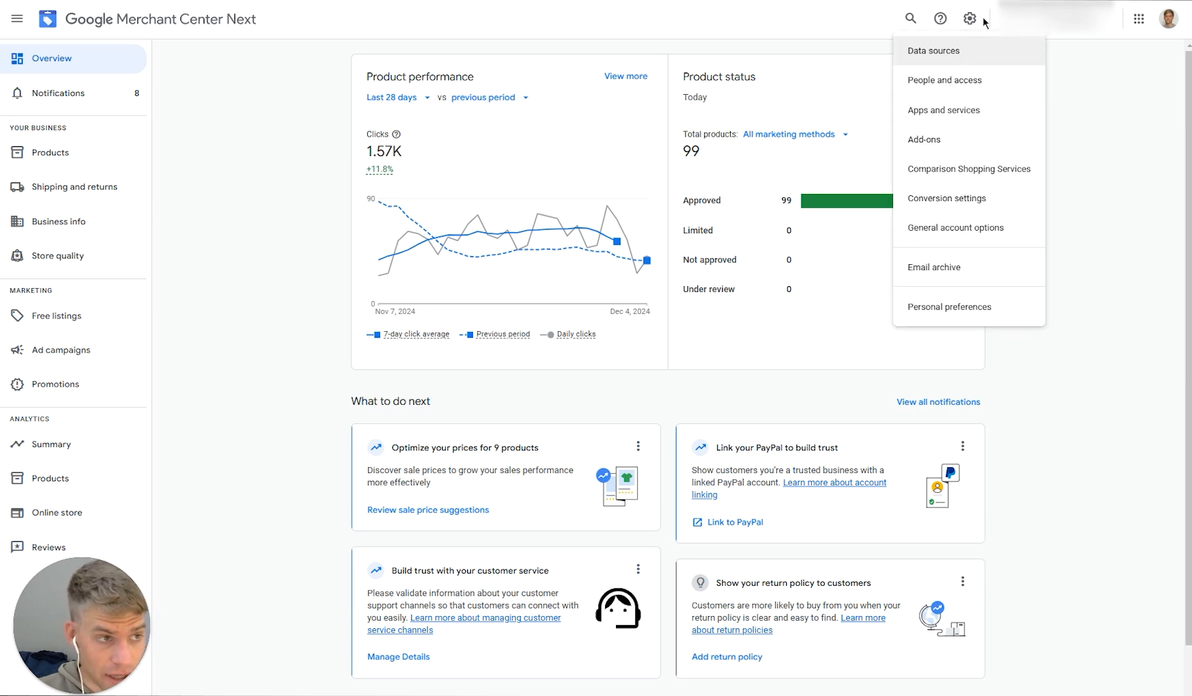
left_click(943, 143)
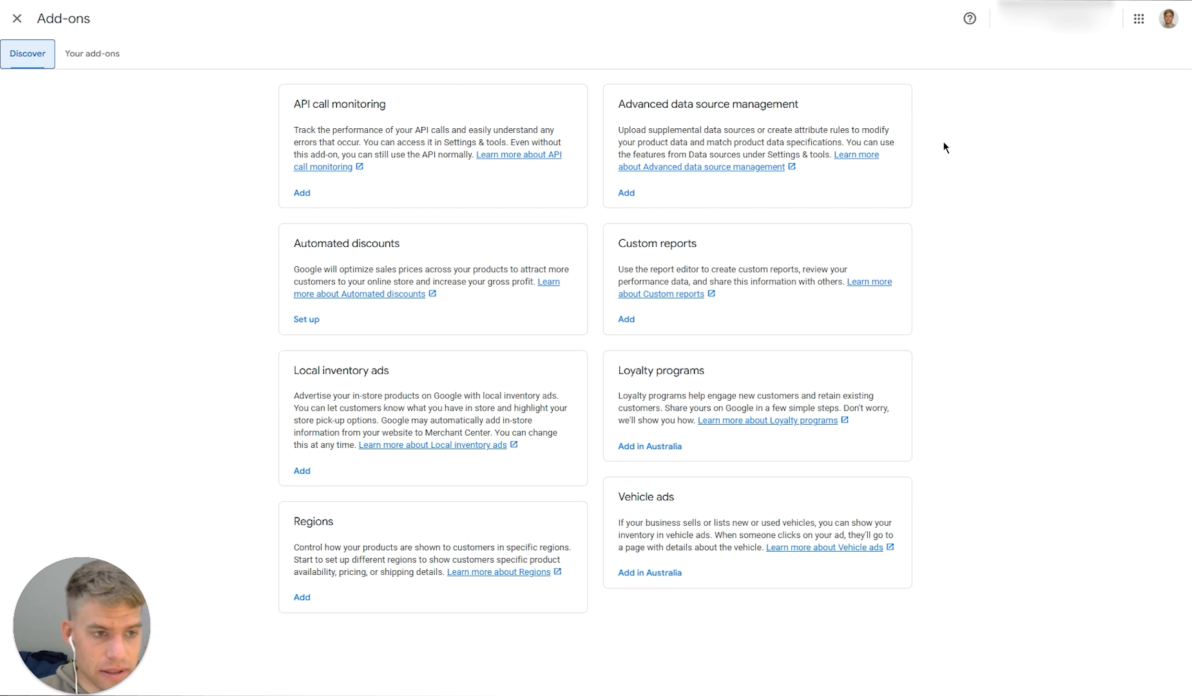
left_click_drag(625, 105, 845, 108)
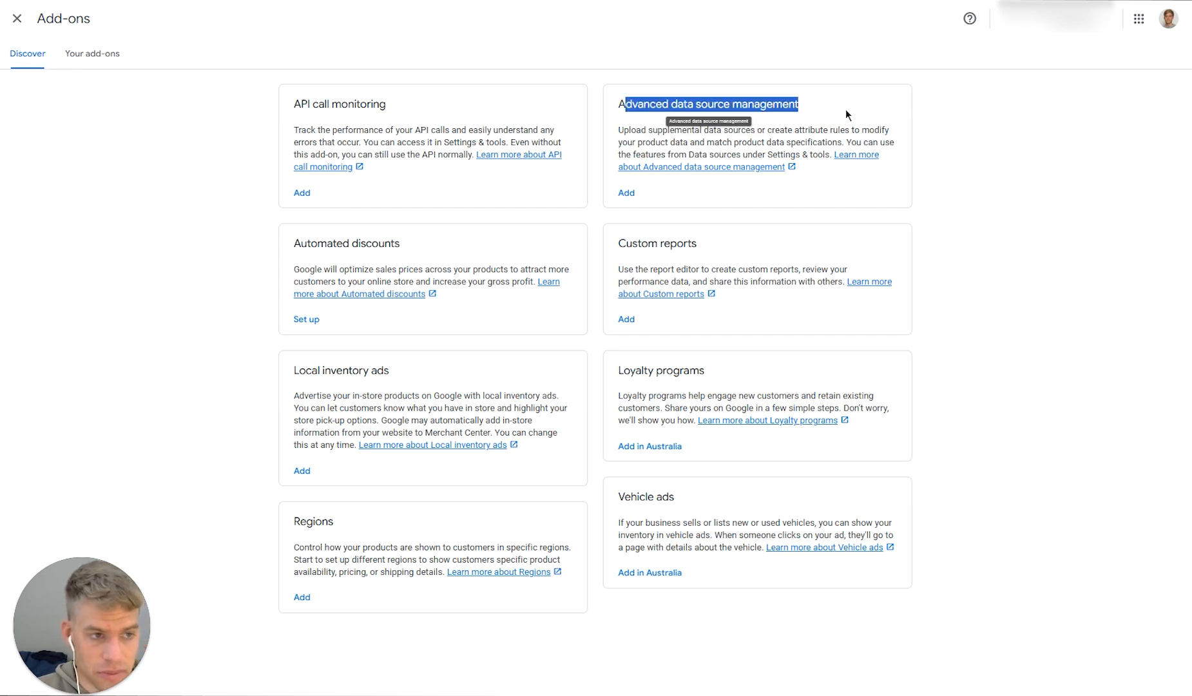
left_click(845, 110)
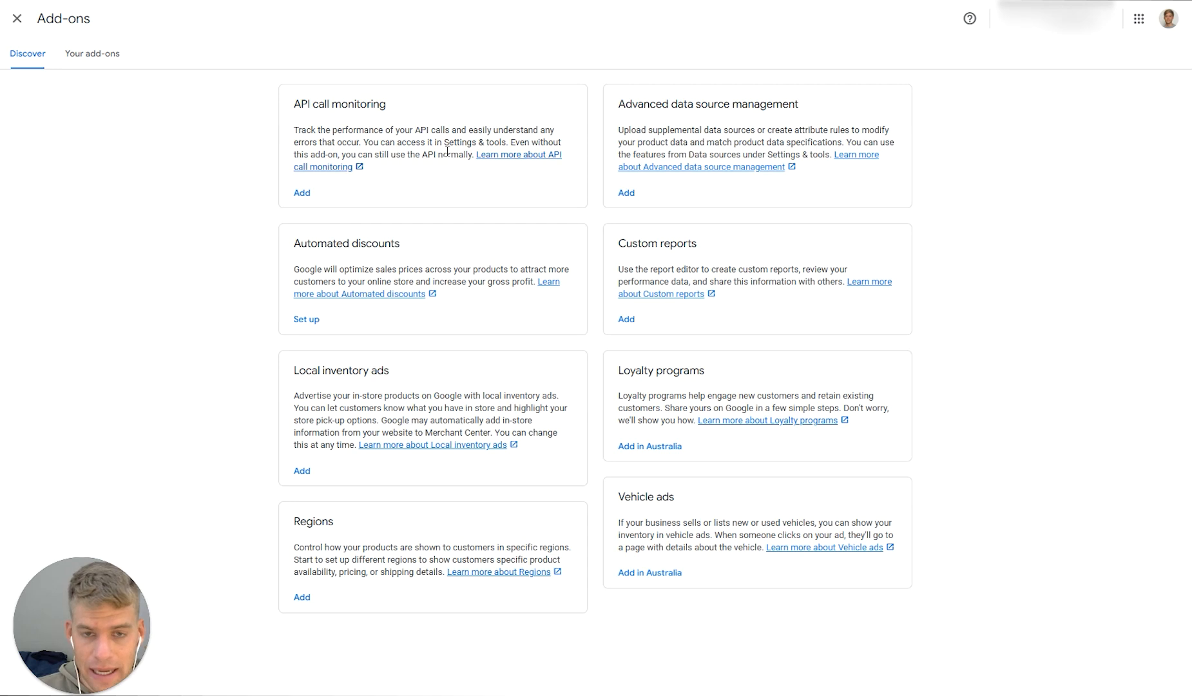
left_click(96, 61)
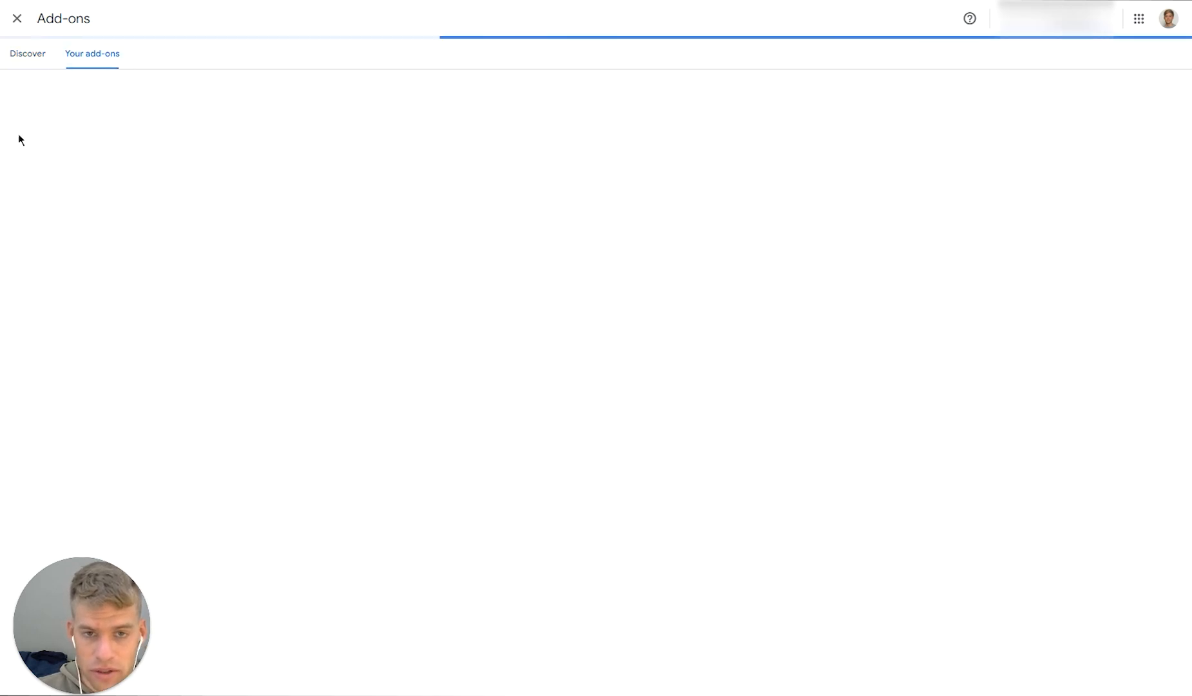
left_click(27, 62)
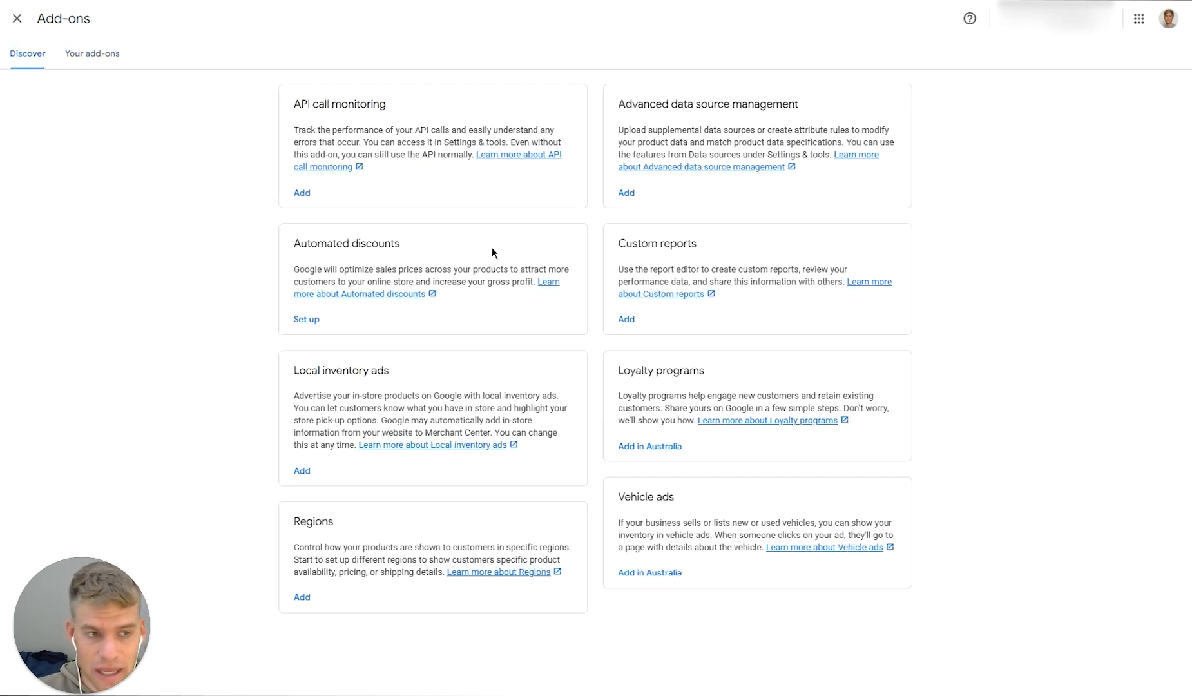
left_click(623, 199)
left_click(716, 384)
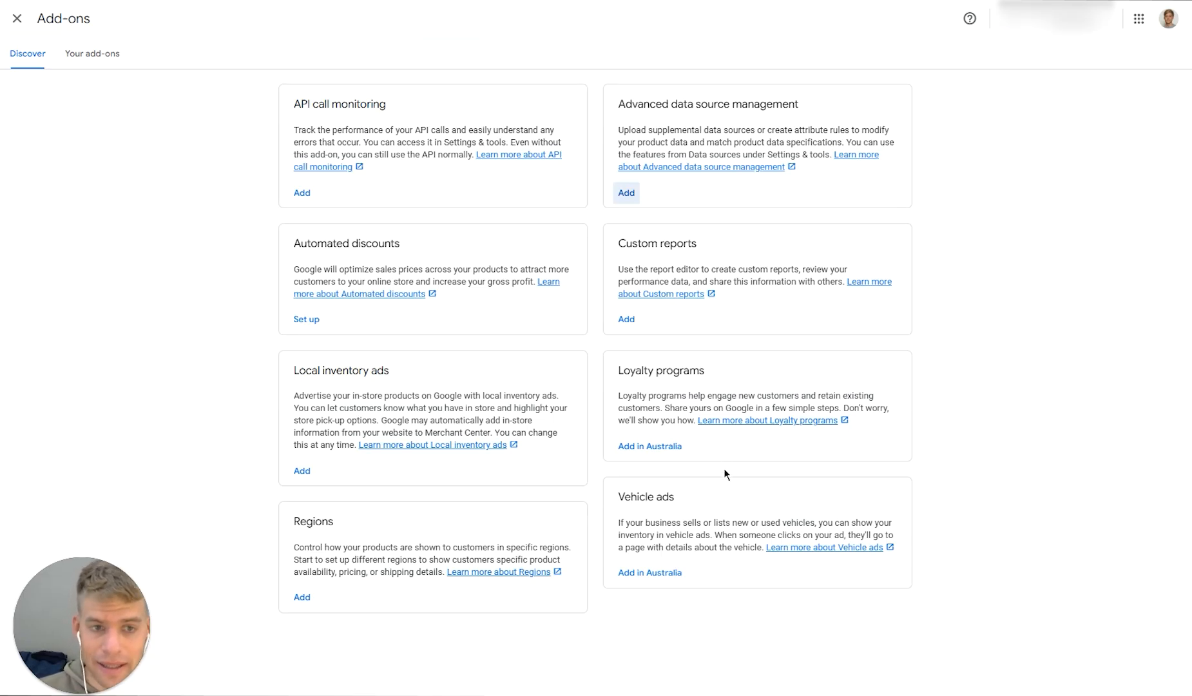
left_click(87, 56)
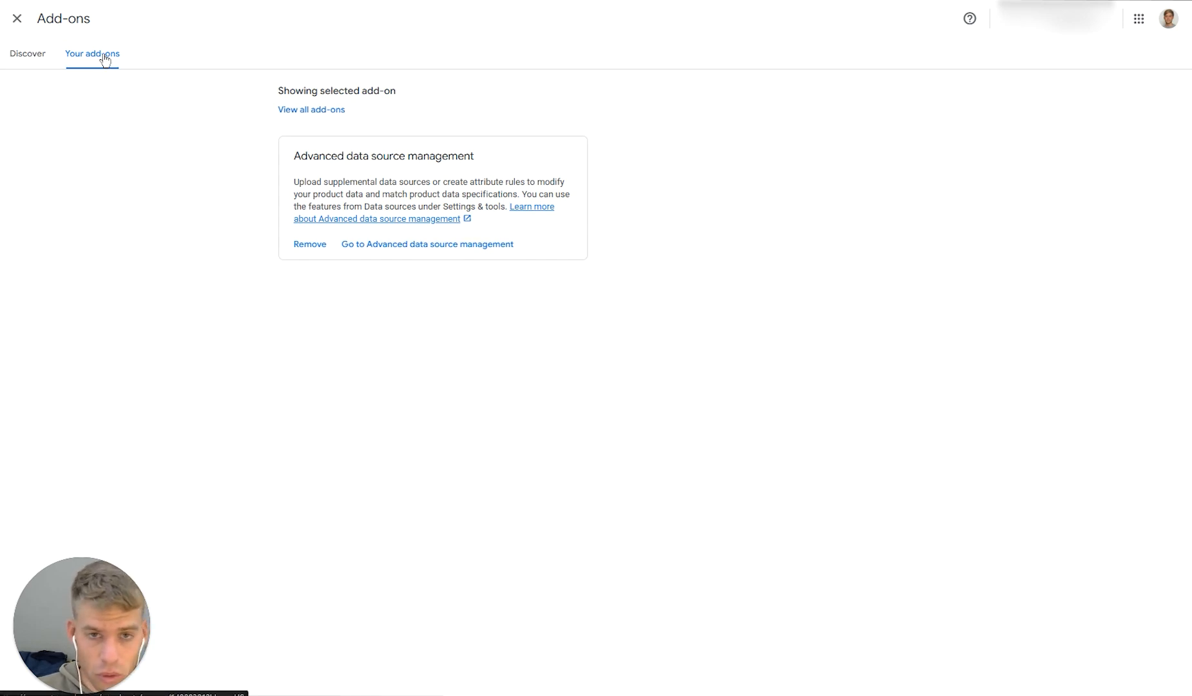
left_click(17, 18)
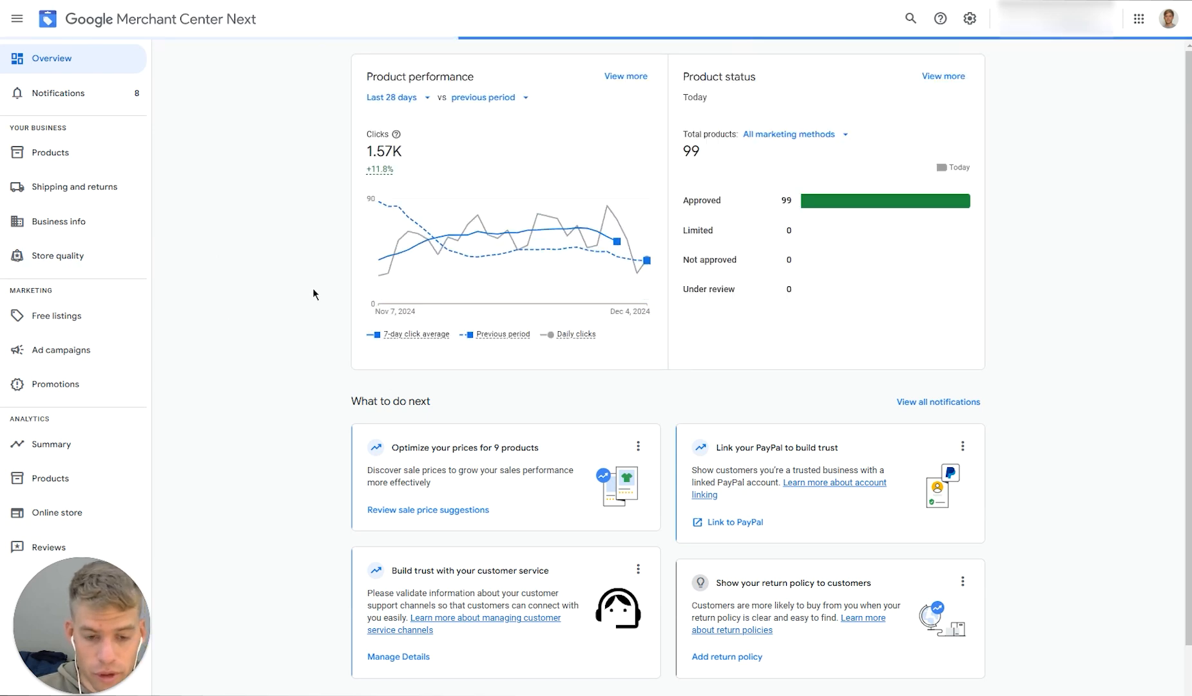
Open the account's data sources and start adding supplemental product data under the supplemental sources
left_click(970, 18)
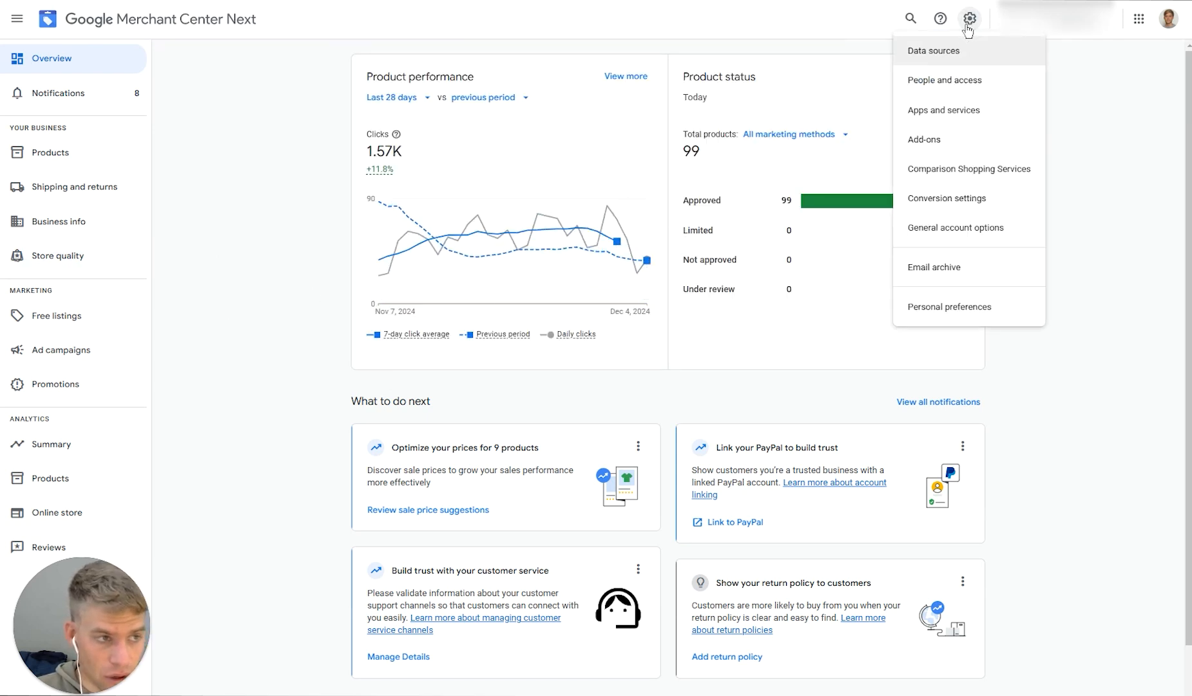
left_click(957, 50)
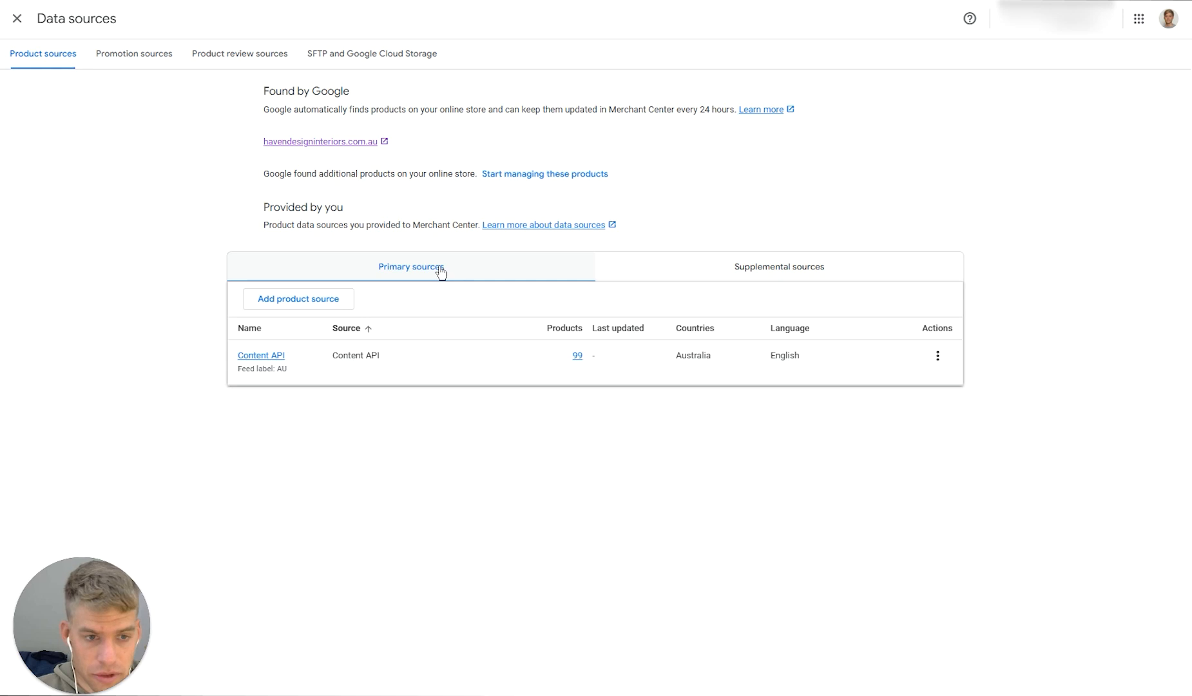
left_click(809, 269)
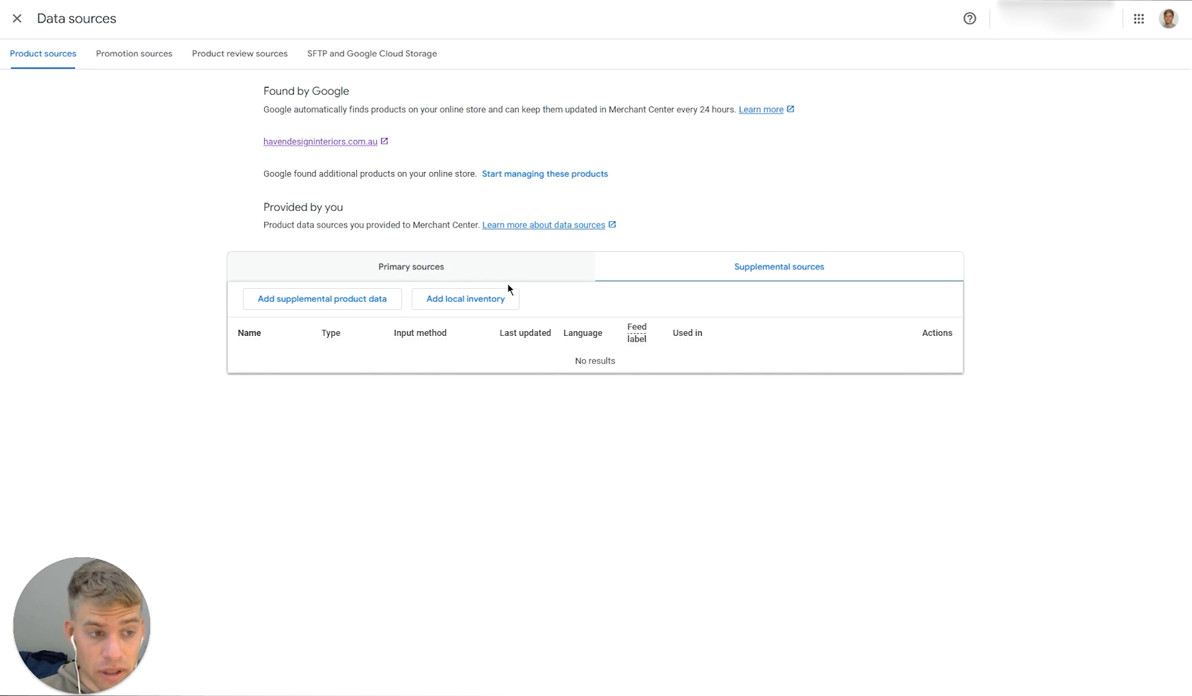
left_click(408, 273)
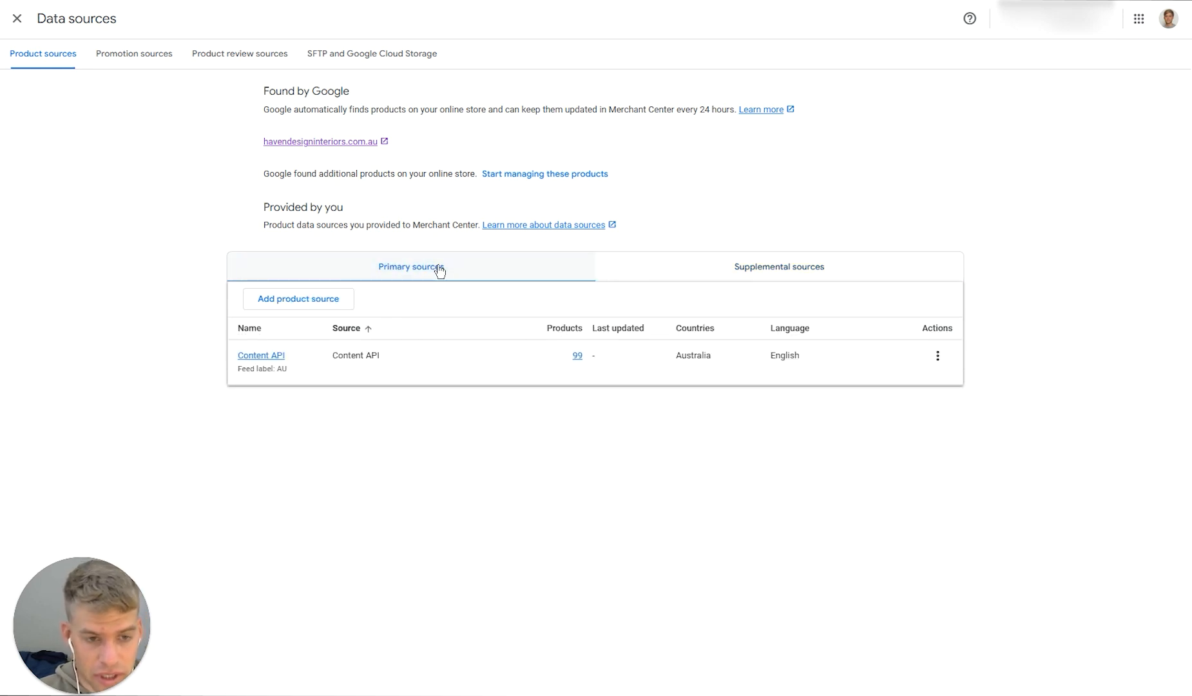
left_click(774, 273)
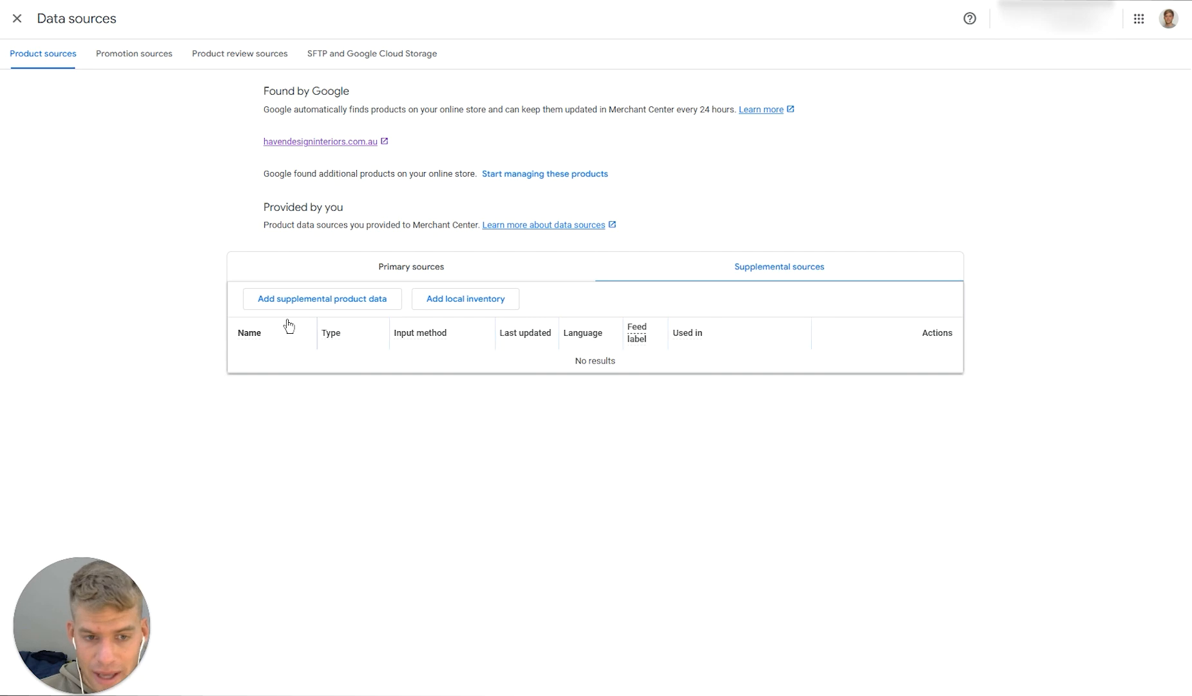
left_click(323, 303)
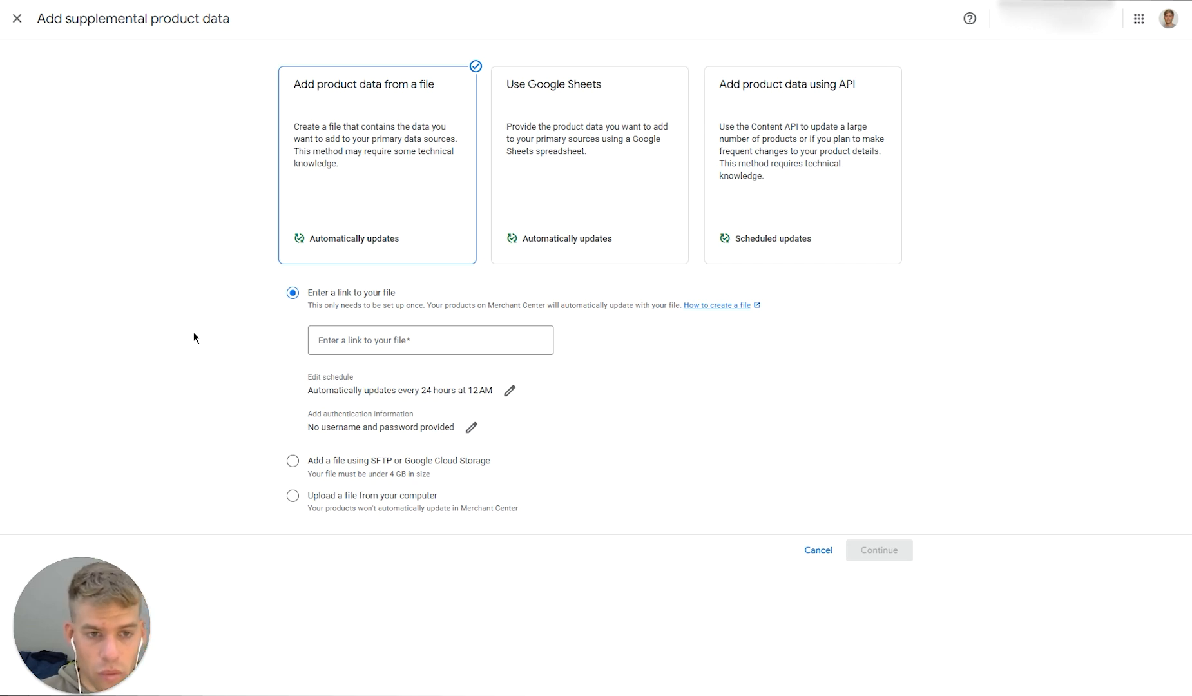
Choose Google Sheets as the supplemental data method and create a new spreadsheet from the template
left_click(586, 173)
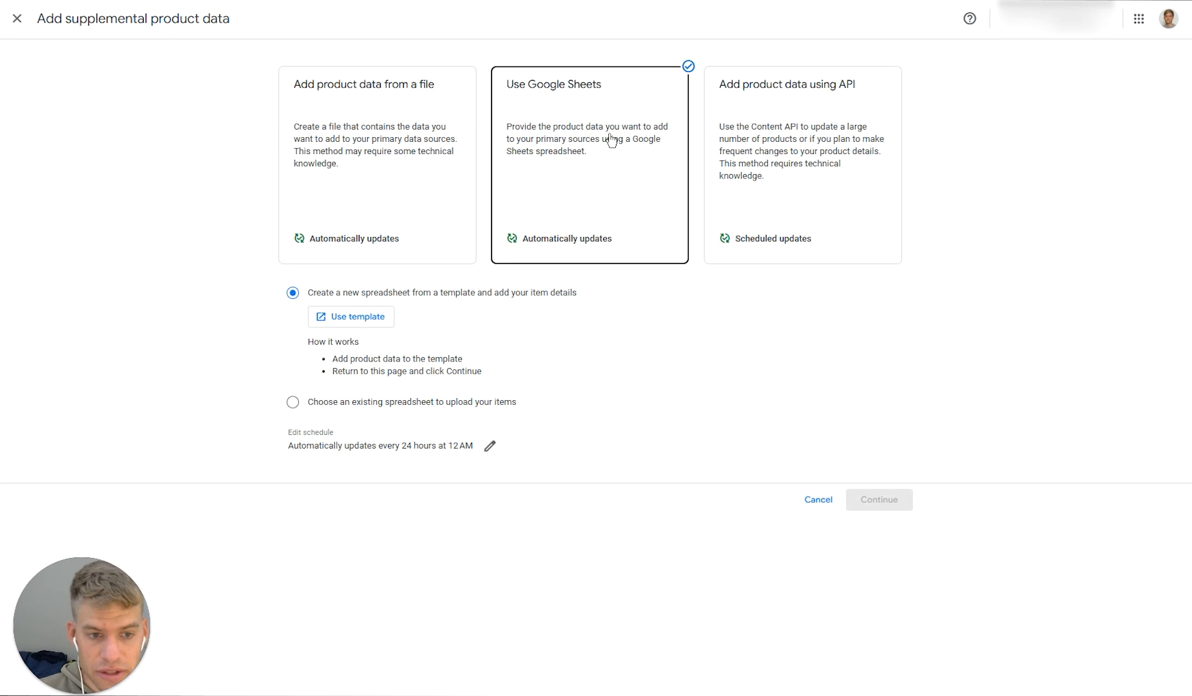
left_click(372, 316)
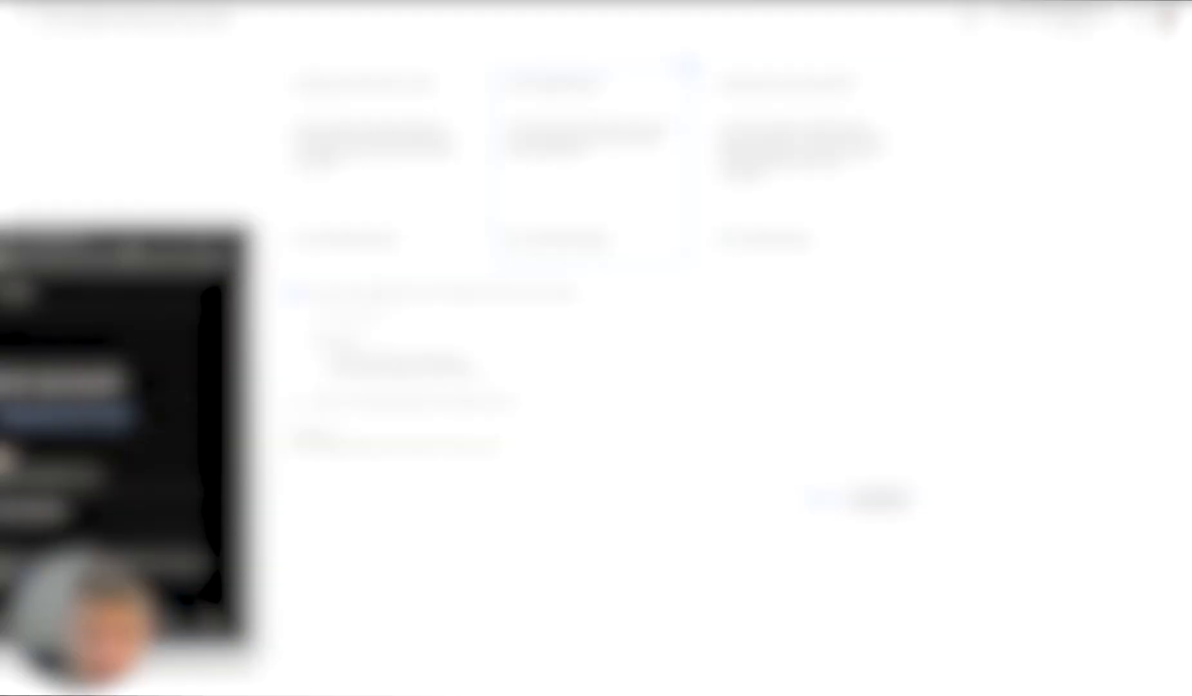
left_click_drag(129, 256, 313, 238)
left_click(264, 451)
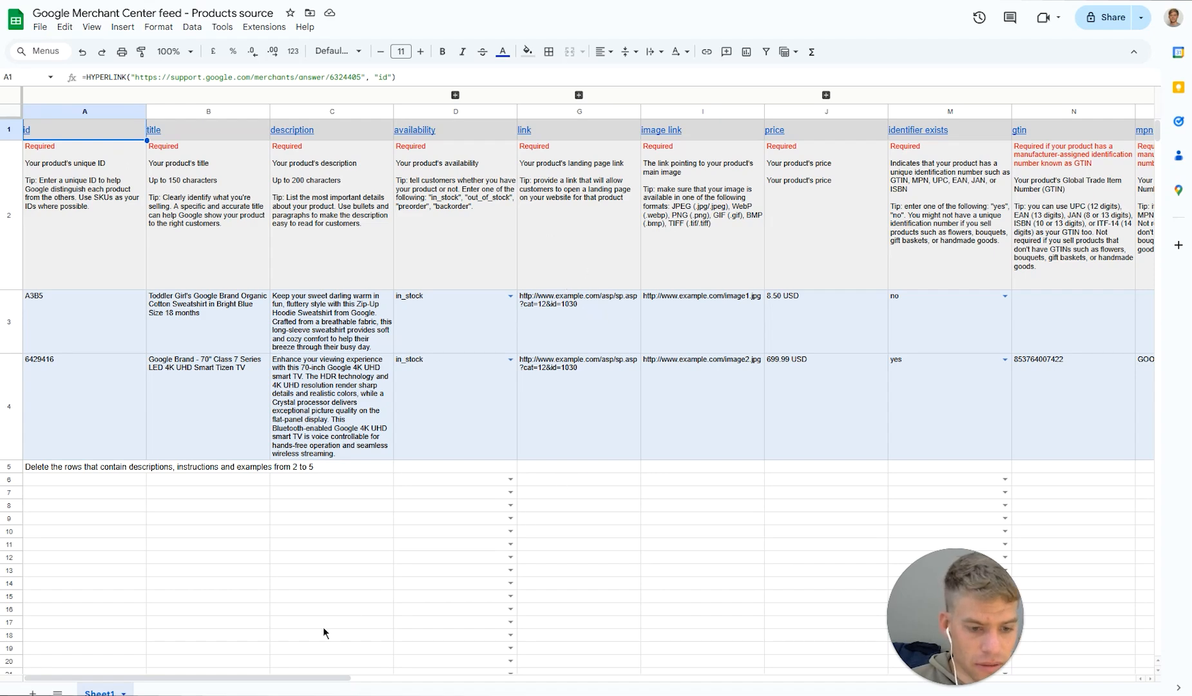
Look over the template's columns, add a blank sheet to the spreadsheet and delete the template sheet, Sheet1
left_click_drag(332, 678, 617, 678)
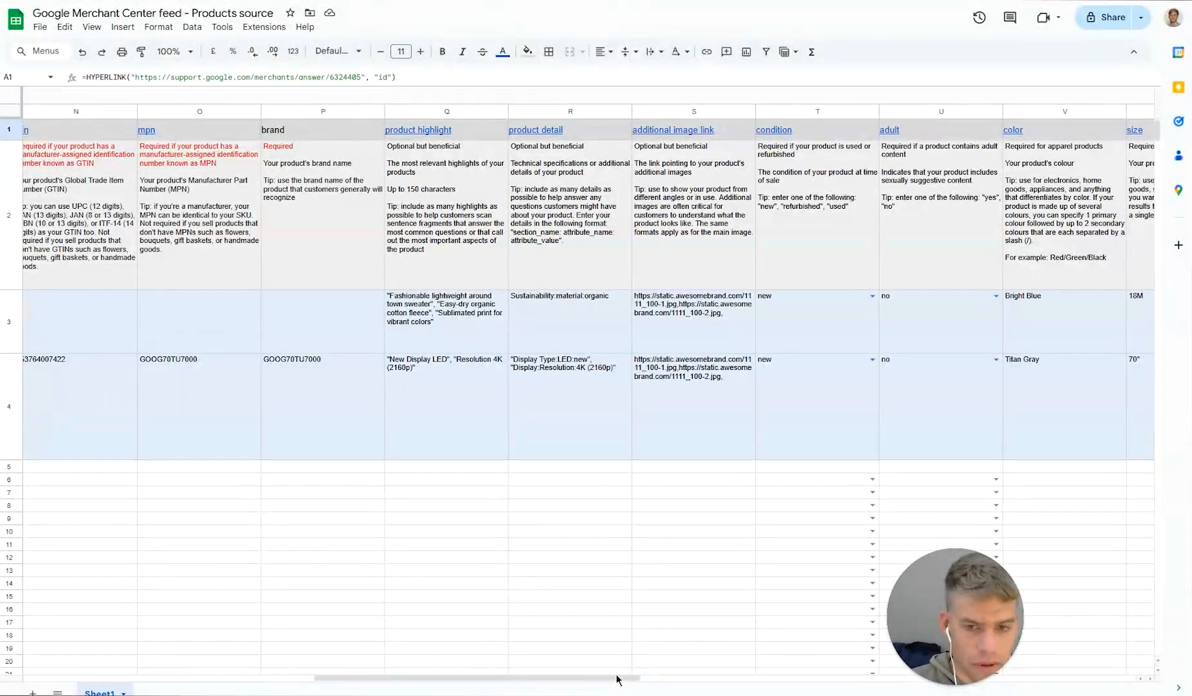
left_click_drag(558, 678, 178, 630)
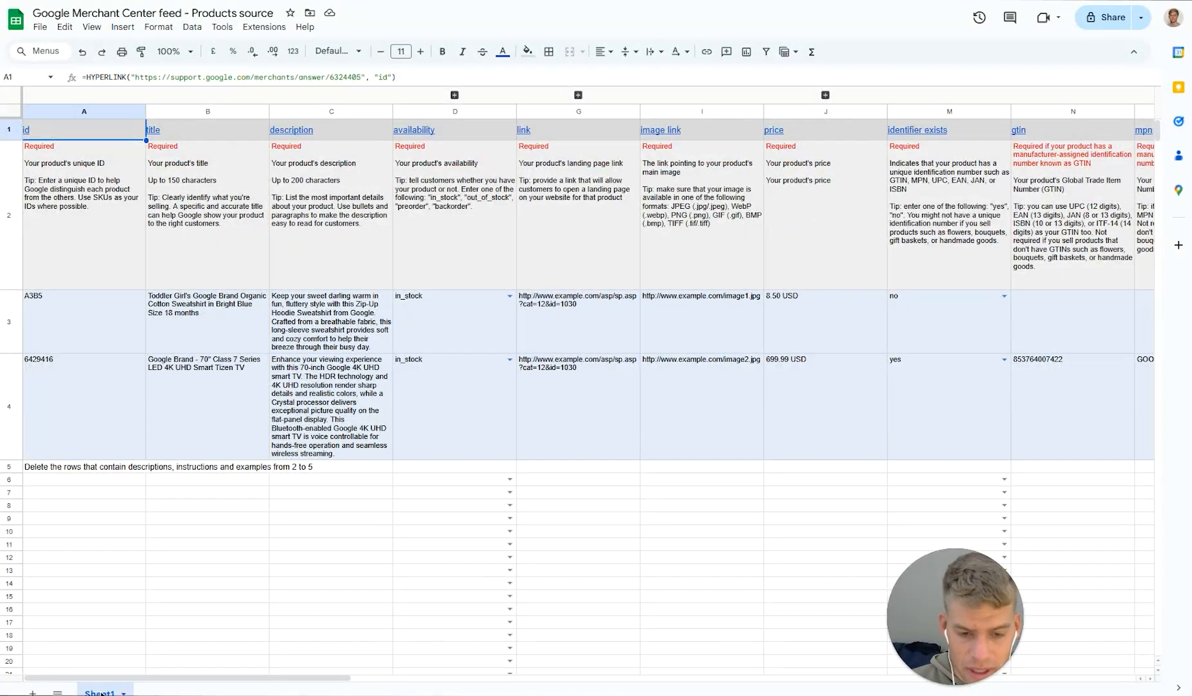
left_click(123, 692)
left_click(34, 692)
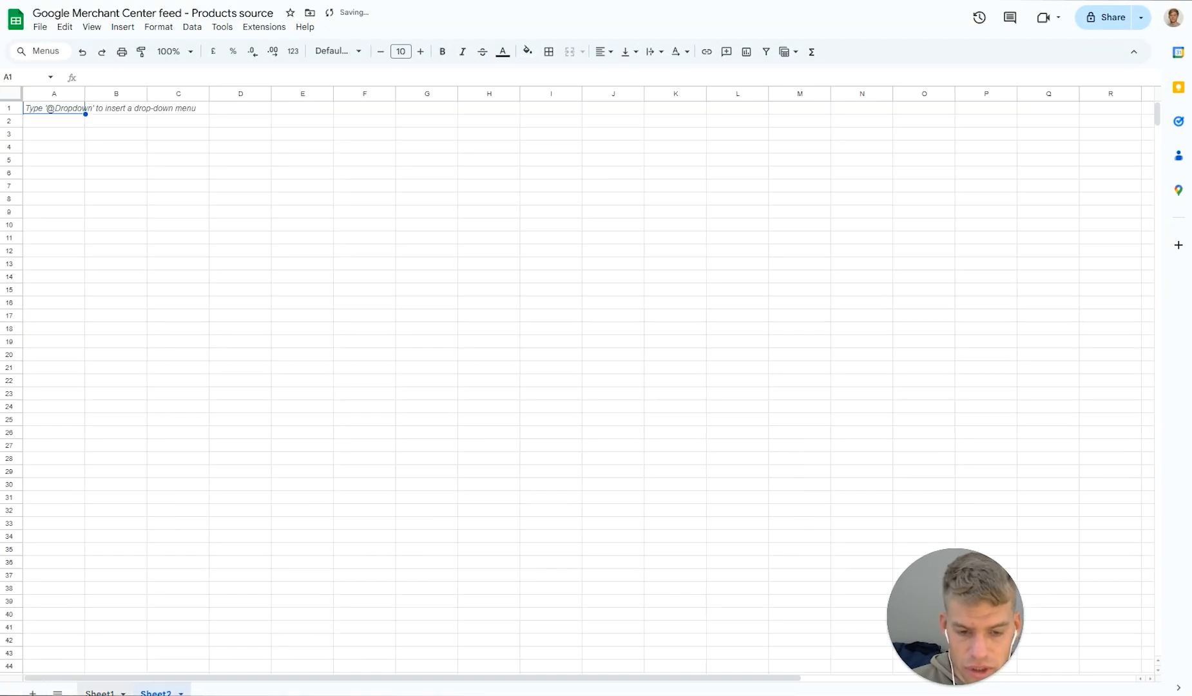
left_click(100, 693)
left_click(123, 693)
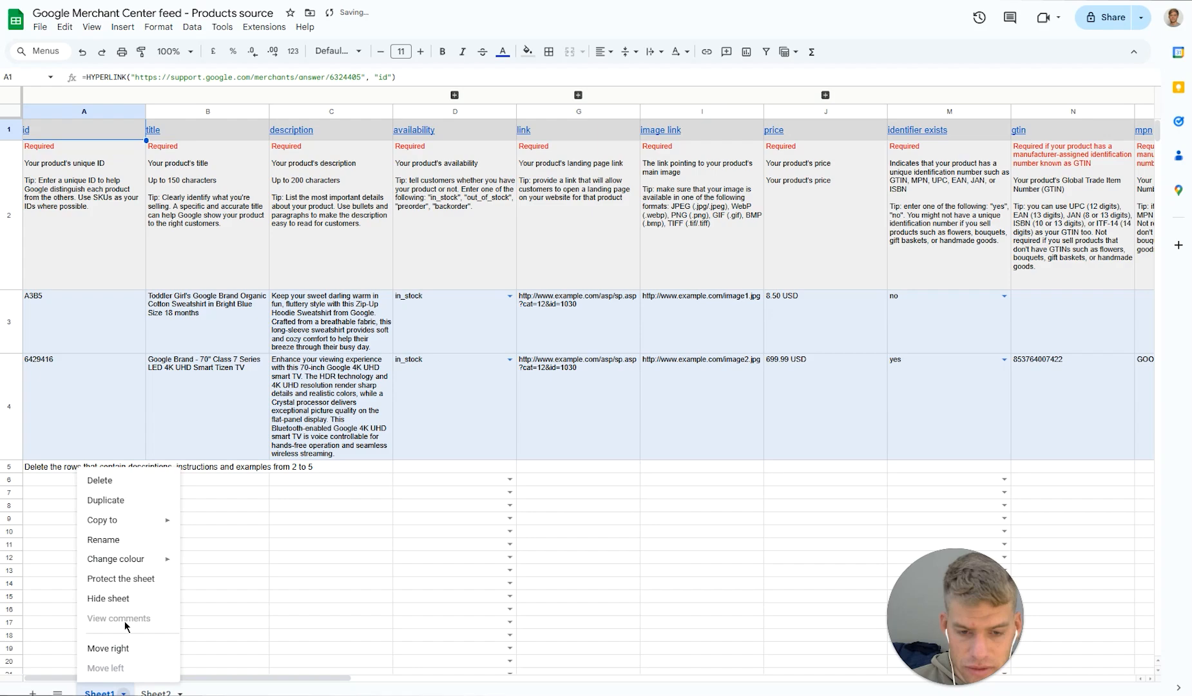
left_click(119, 481)
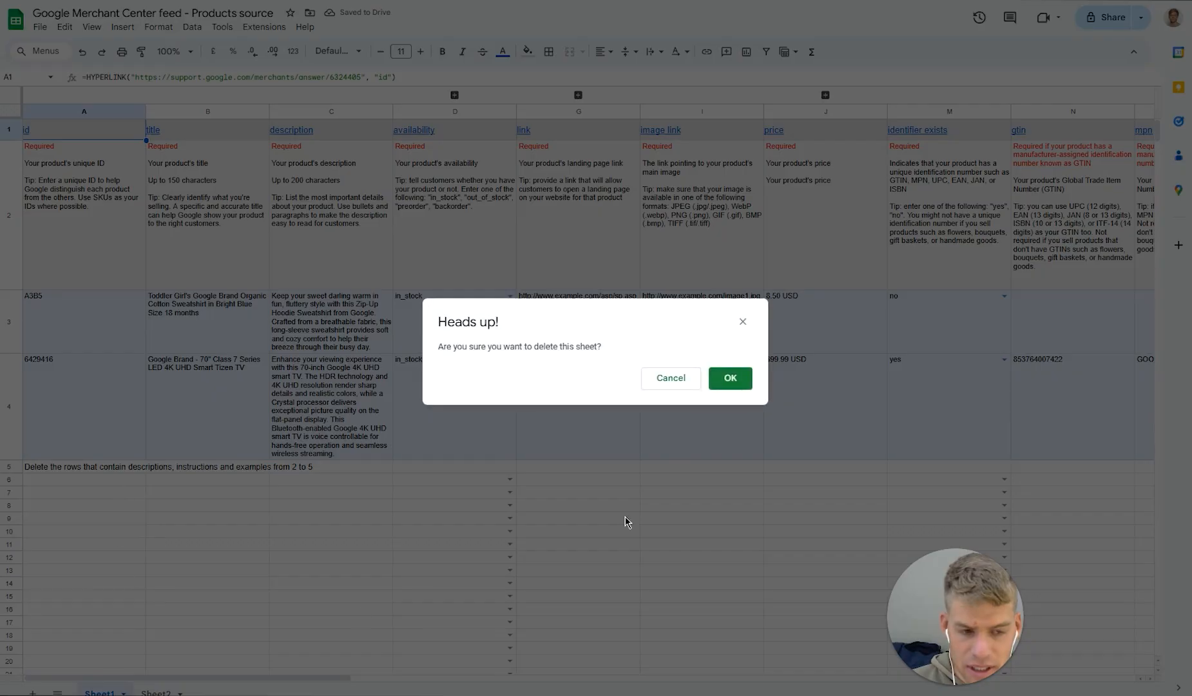
left_click(732, 378)
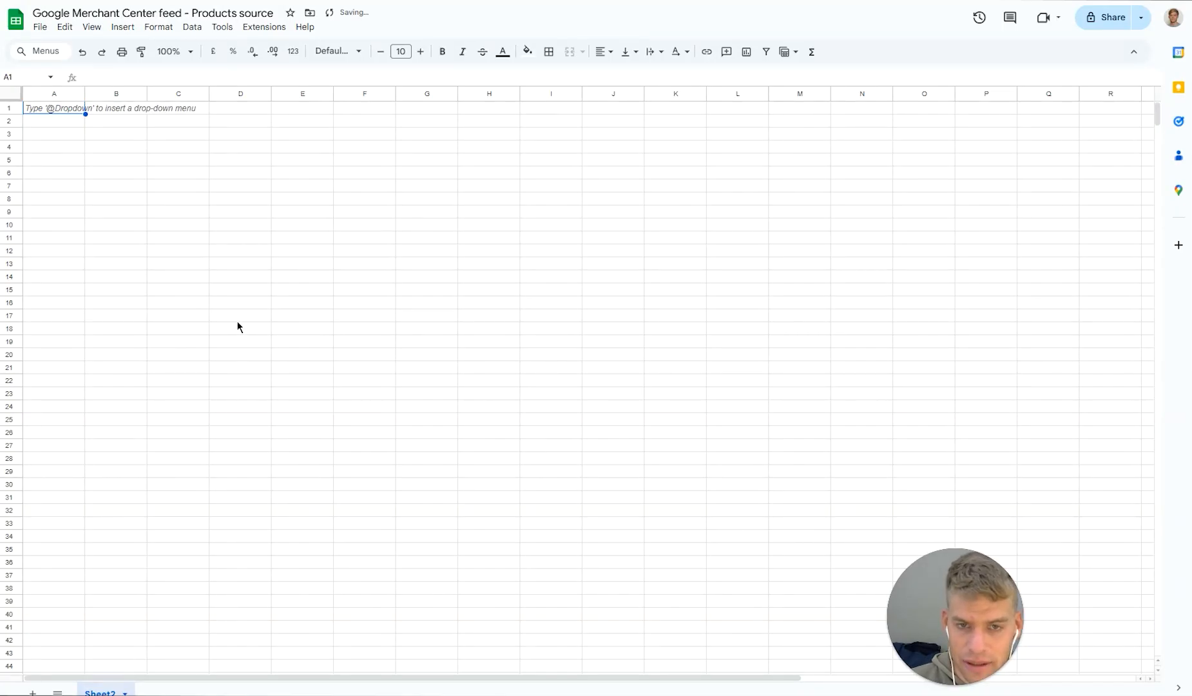
left_click_drag(882, 632, 91, 618)
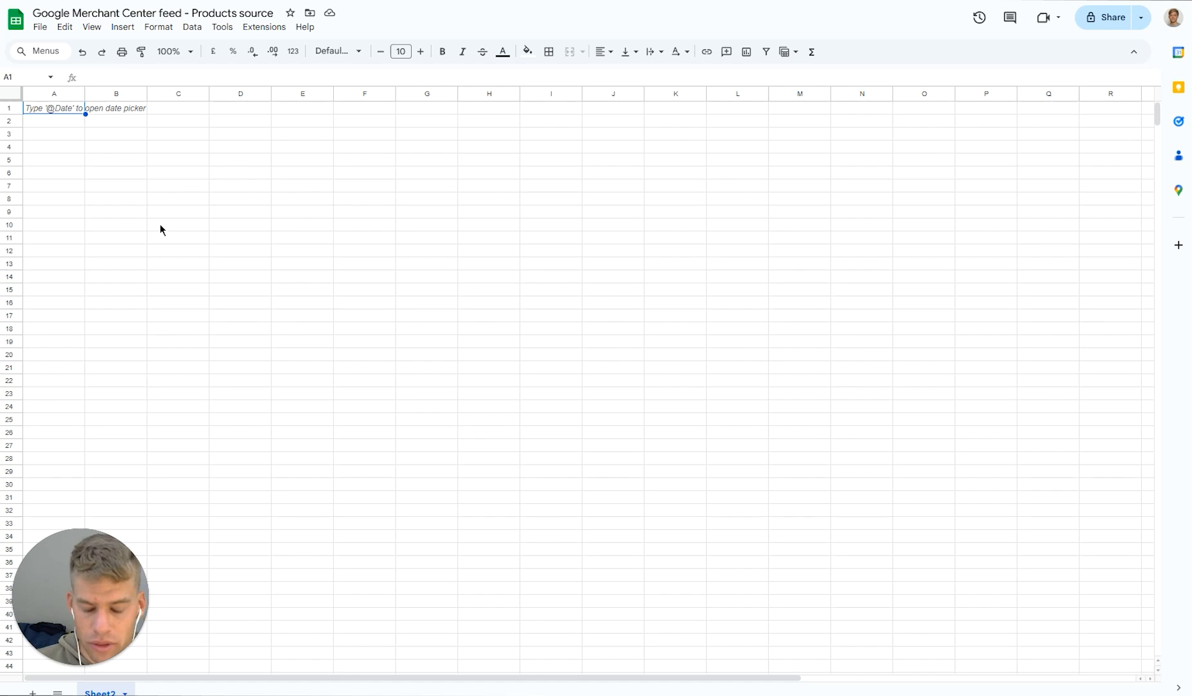
left_click_drag(66, 109, 324, 110)
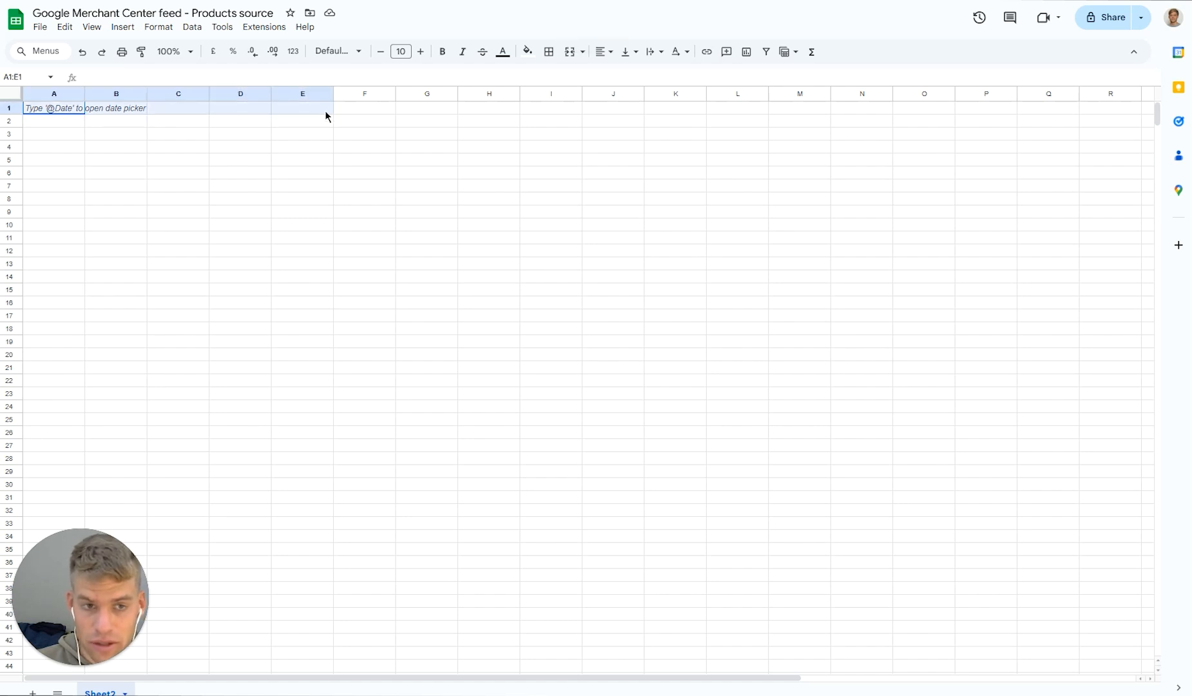
left_click(331, 161)
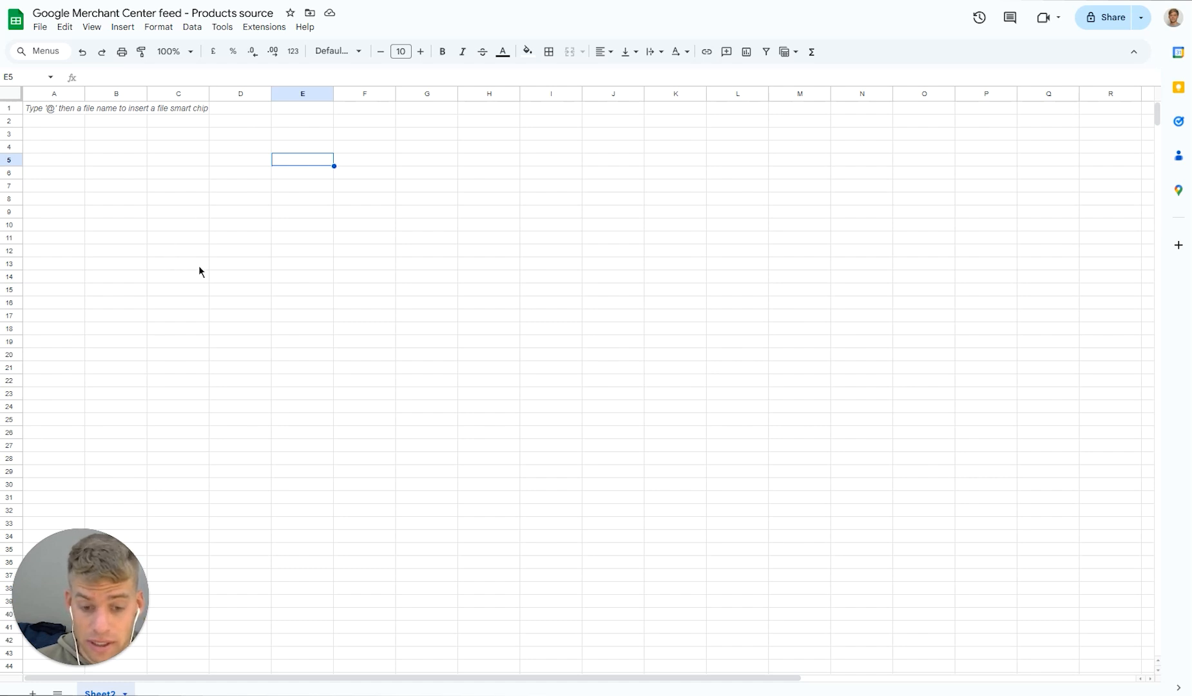
left_click_drag(134, 148, 240, 420)
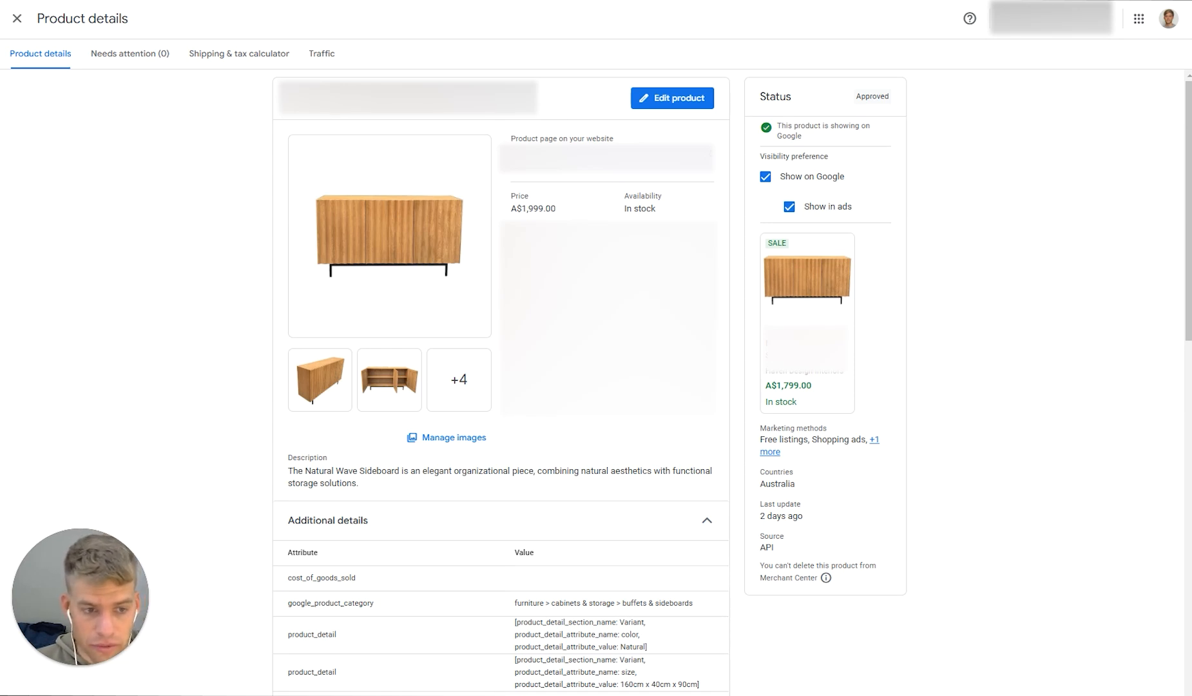
Examine the sideboard's product details in Merchant Center and locate its product ID
scroll(380, 282, "down", 8)
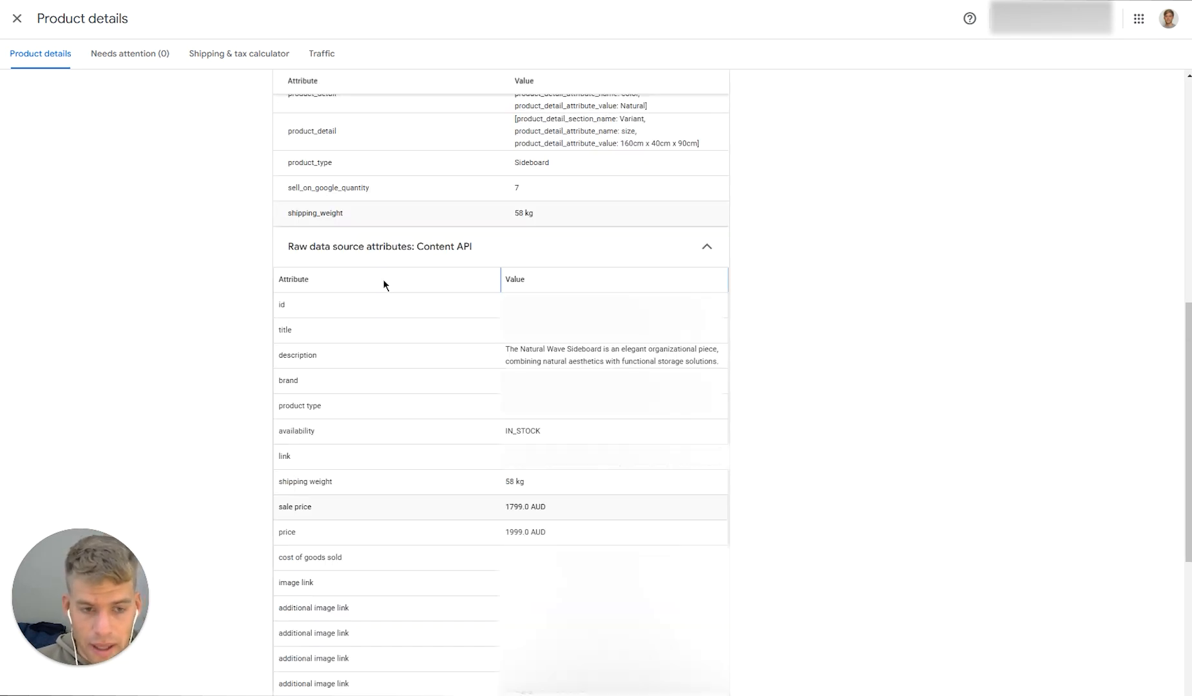
scroll(385, 284, "up", 8)
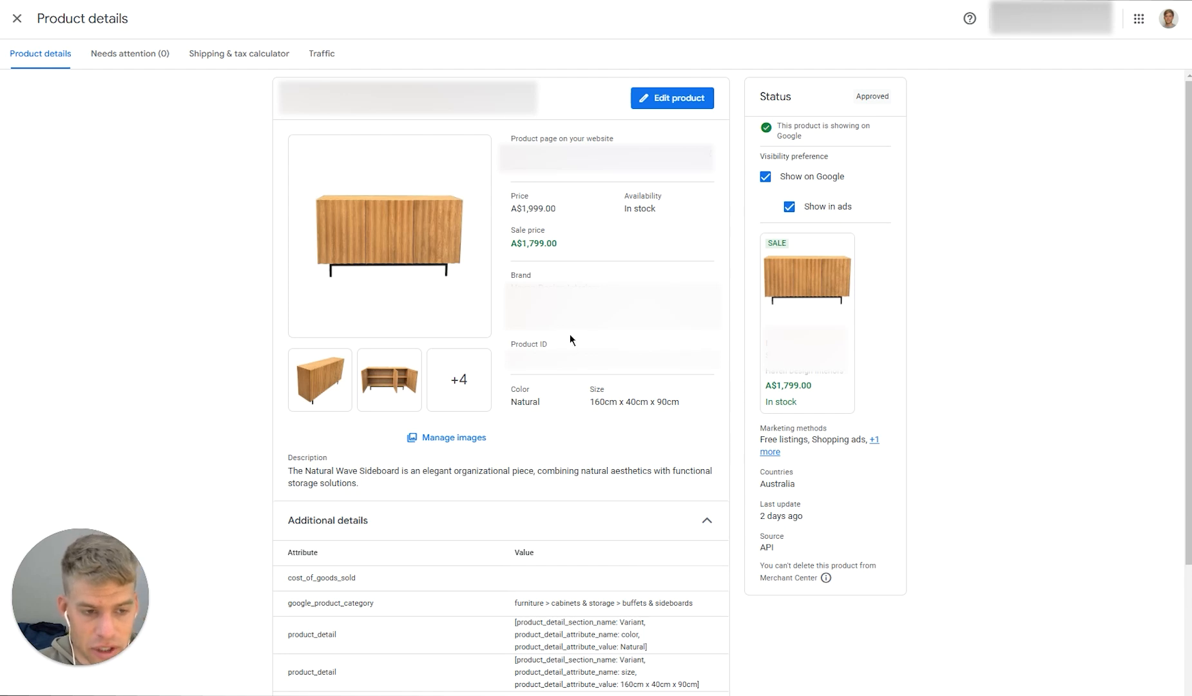
double_click(564, 354)
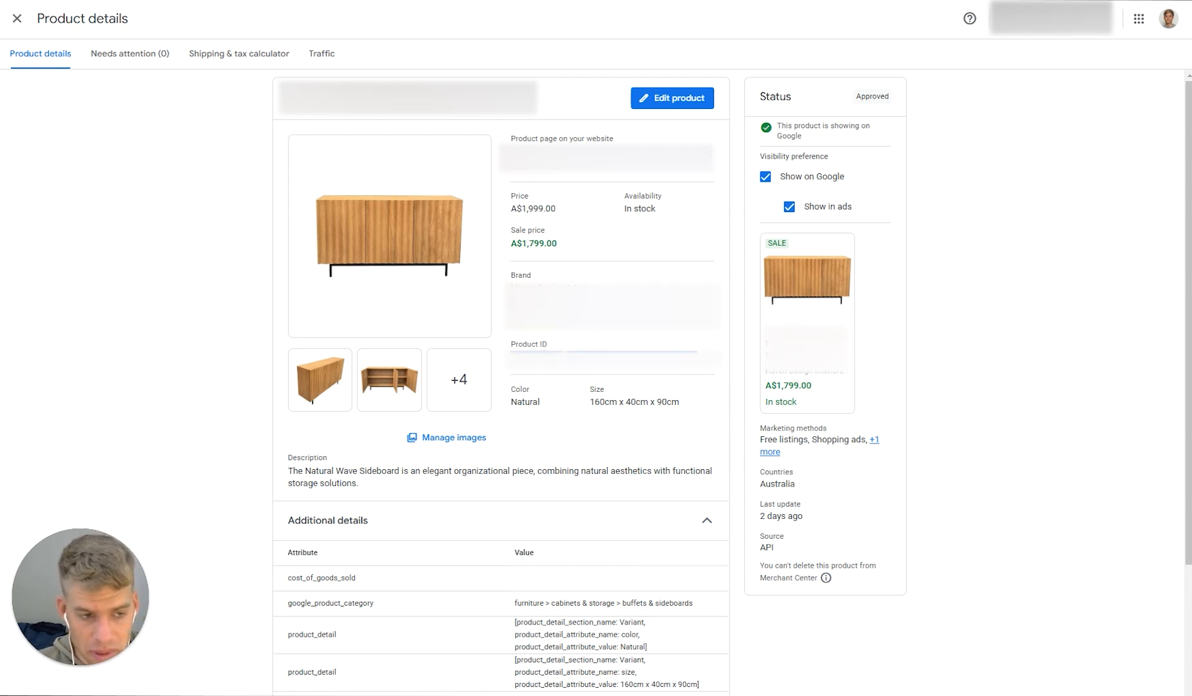
left_click(534, 347)
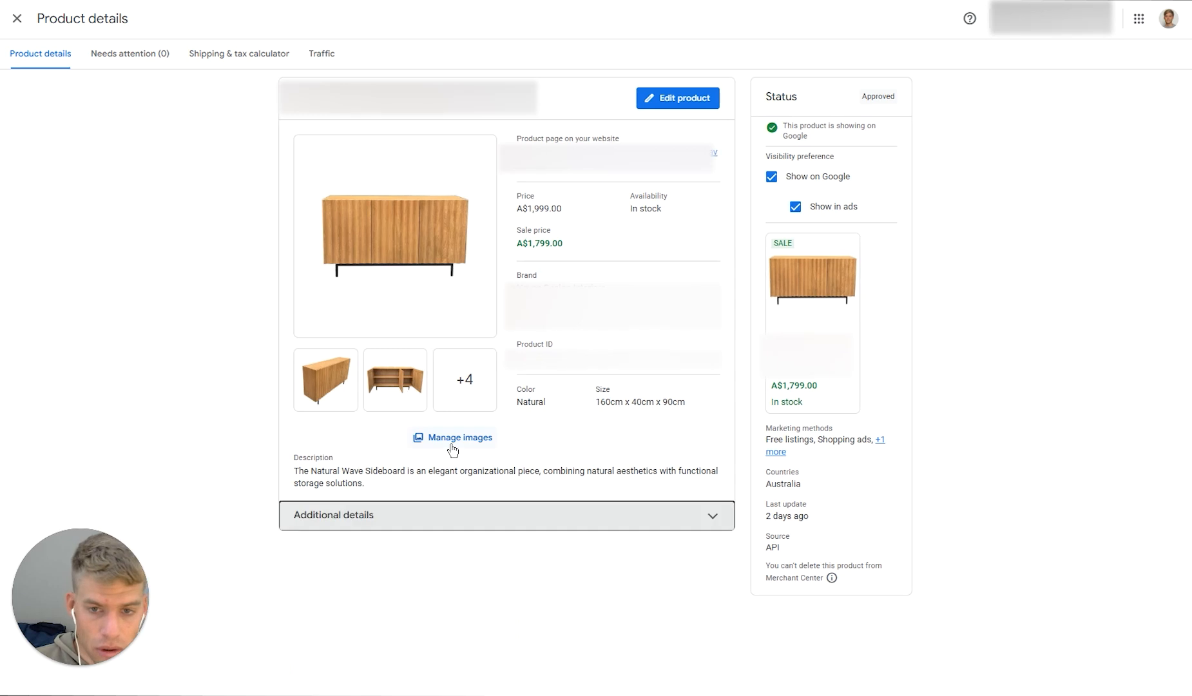
left_click(192, 555)
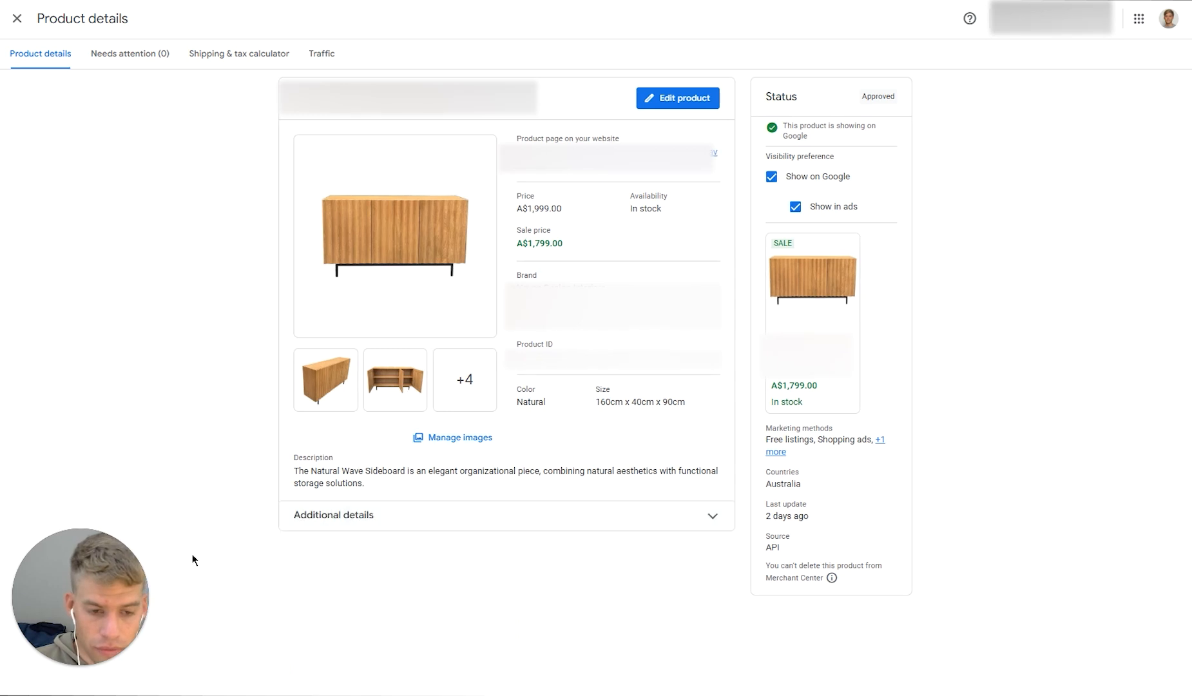
Expand the product's additional details and raw Content API data source attributes, and examine the attribute names
left_click(356, 528)
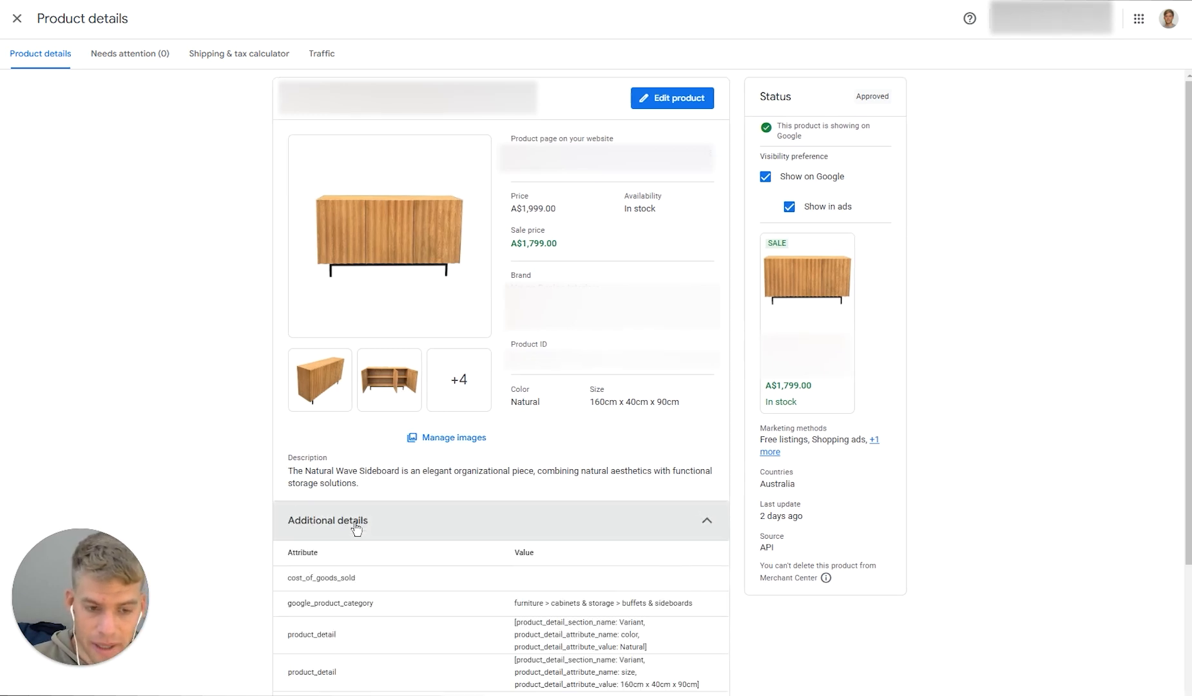
scroll(173, 444, "down", 3)
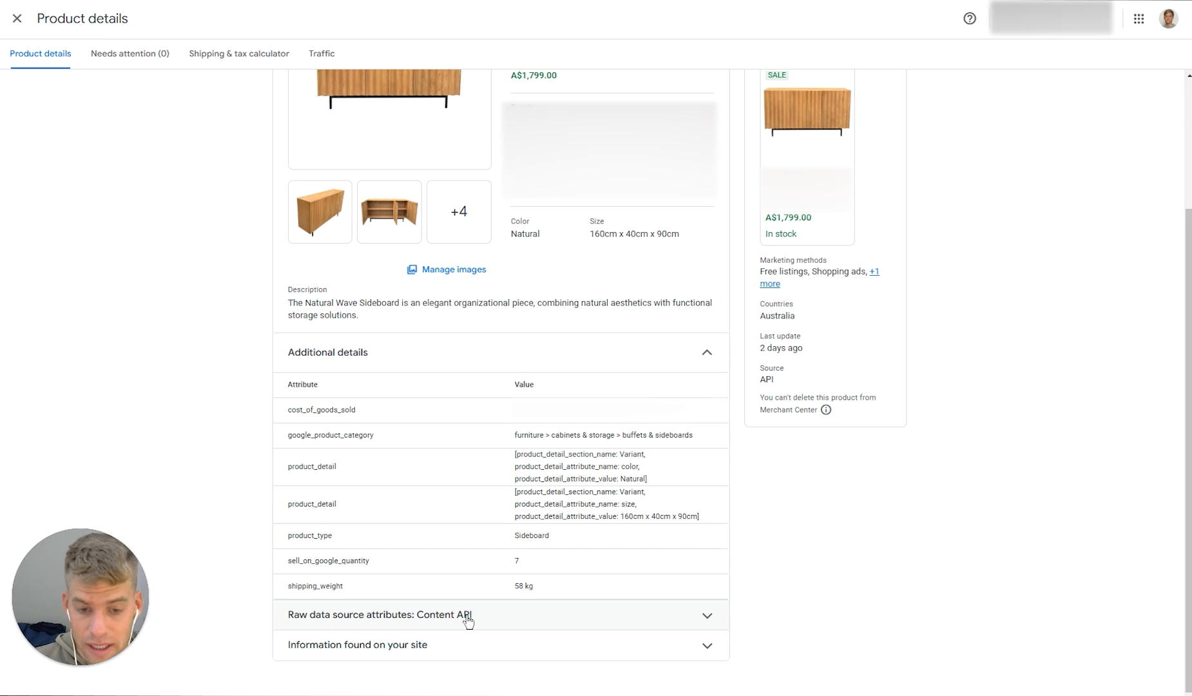
key("ctrl+Tab")
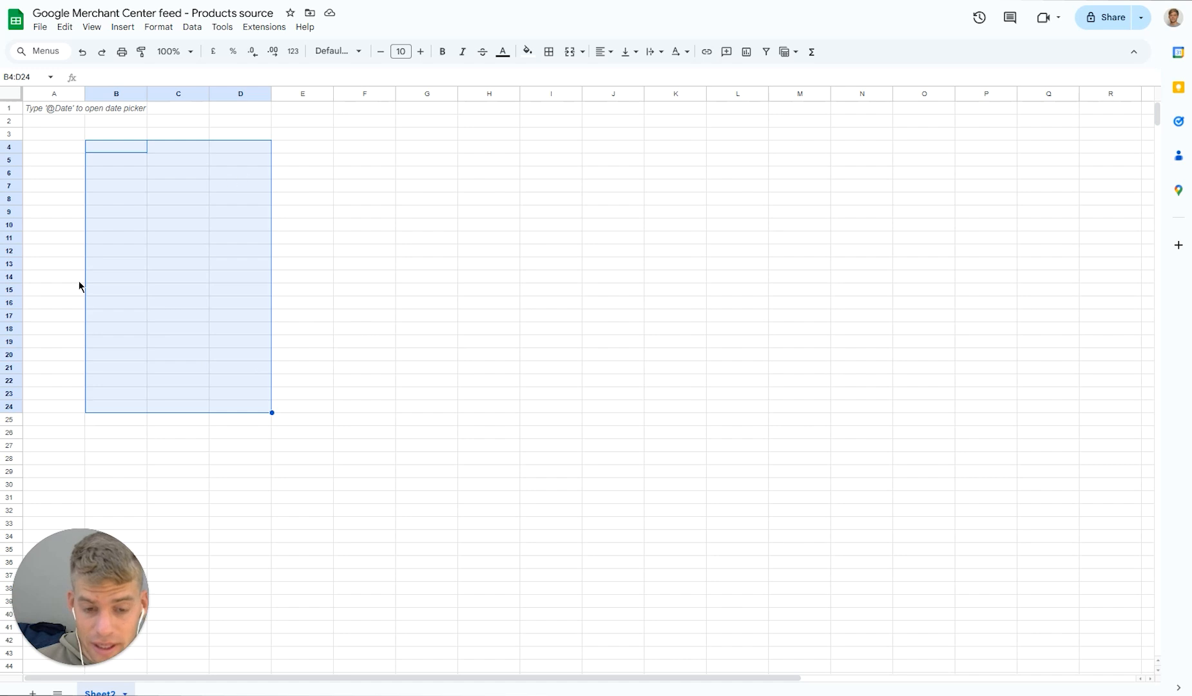
key("ctrl+shift+Tab")
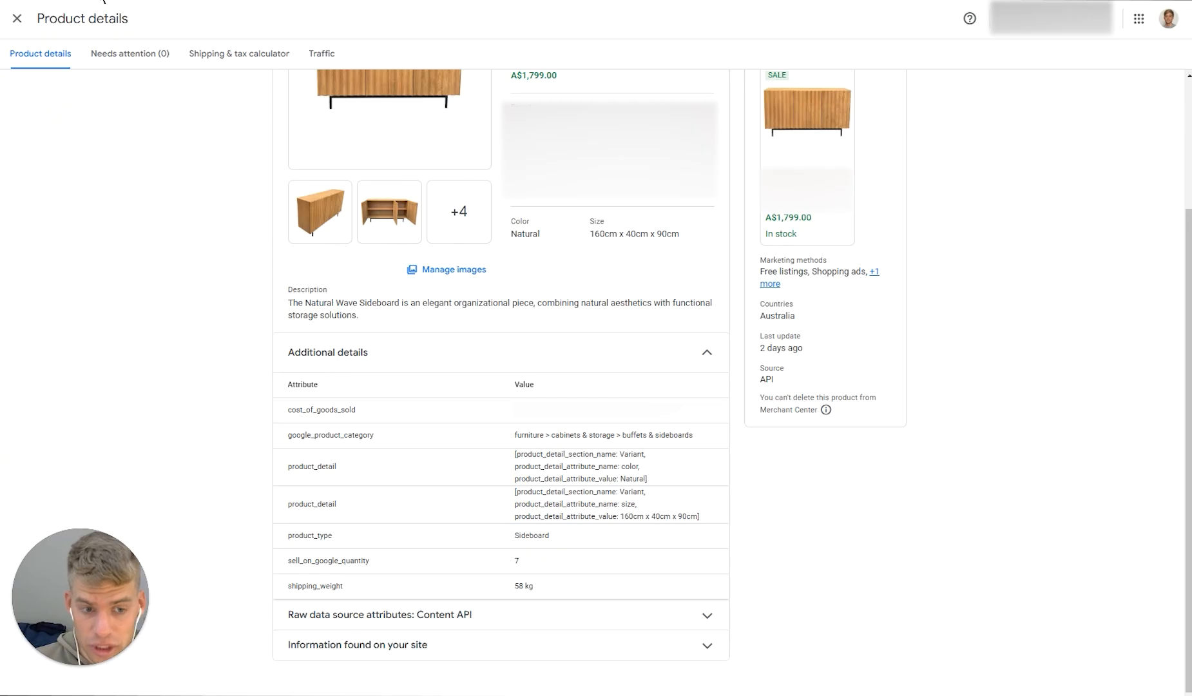
left_click(331, 619)
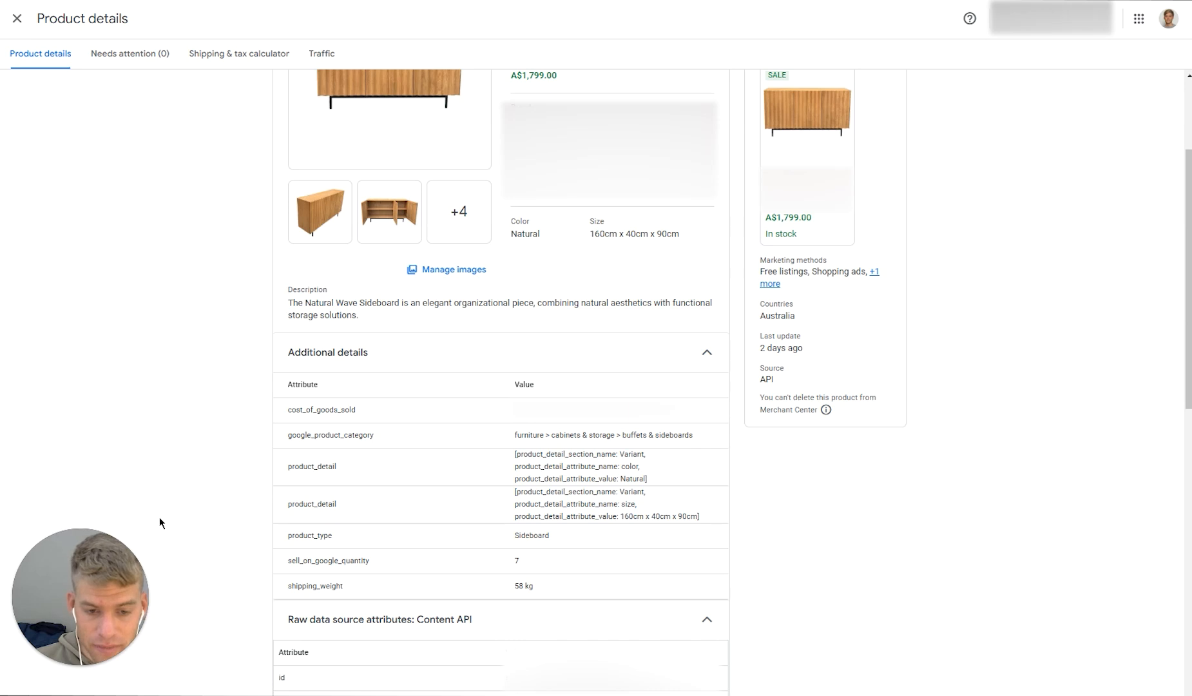
scroll(160, 489, "down", 5)
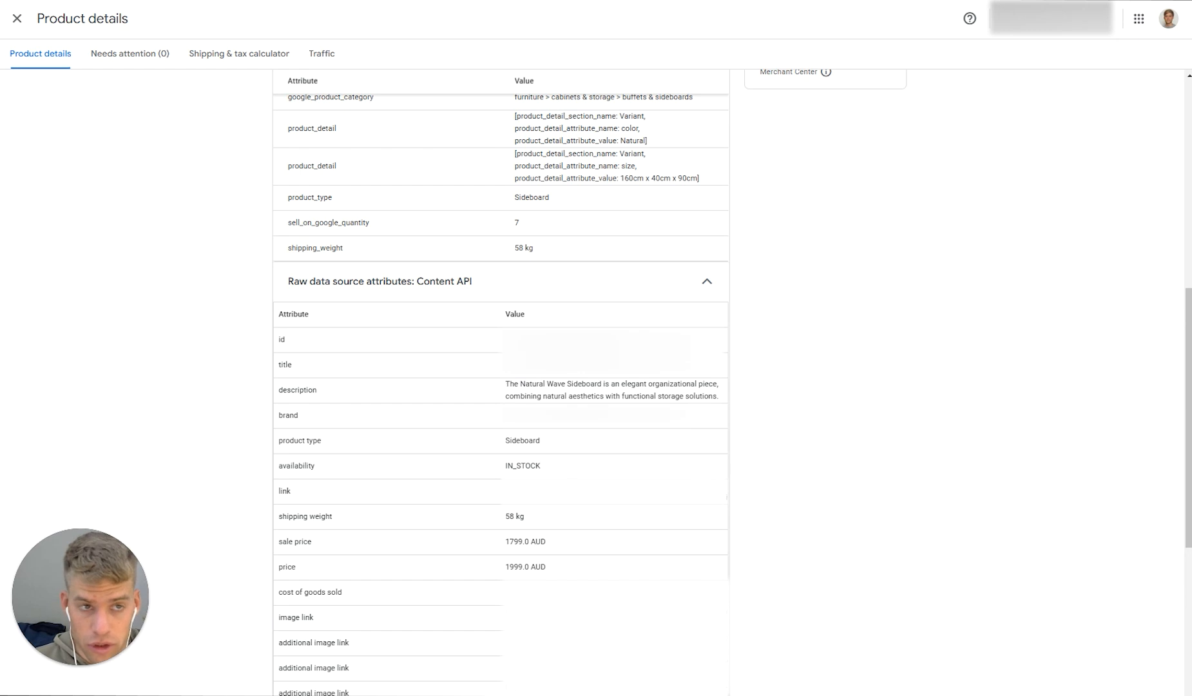
Switch to the Google Sheets feed spreadsheet and enter the header id in cell A1
left_click(361, 1)
left_click(391, 271)
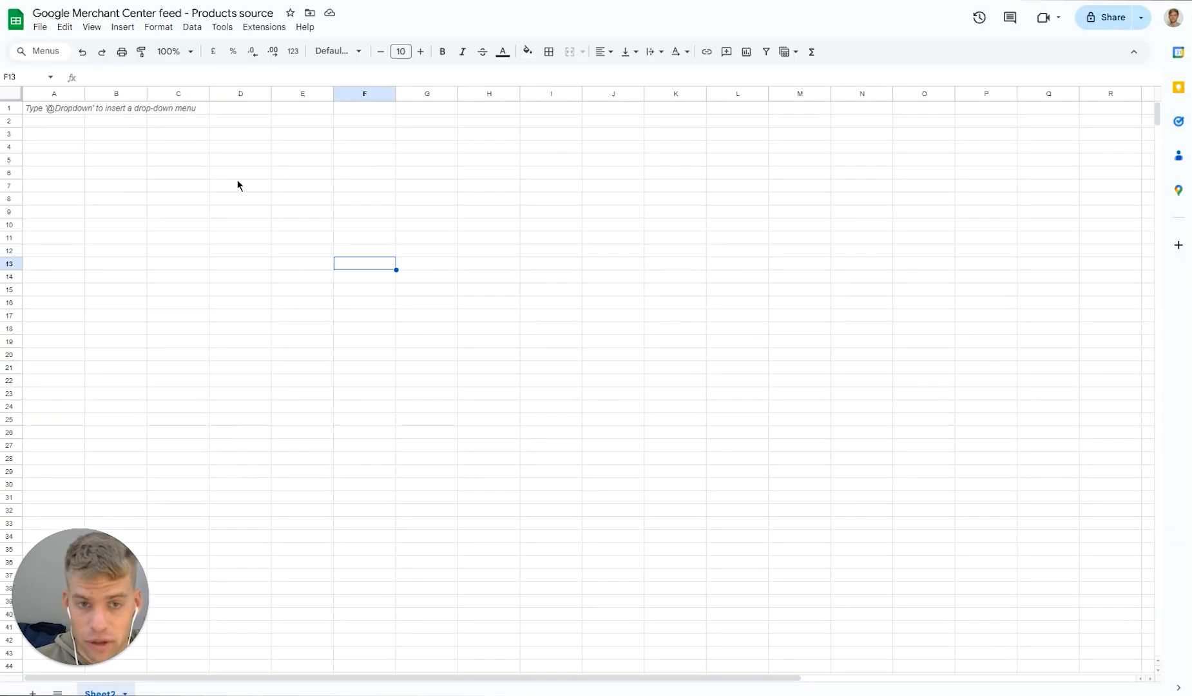
left_click(65, 112)
type("id")
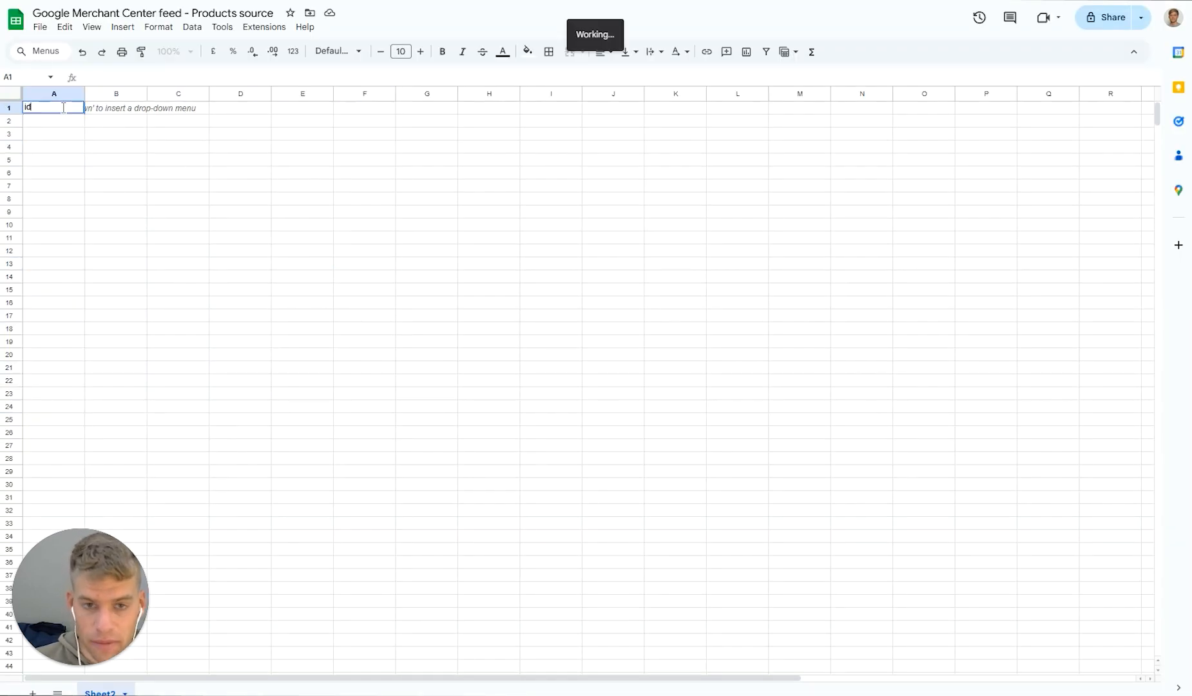
left_click(67, 188)
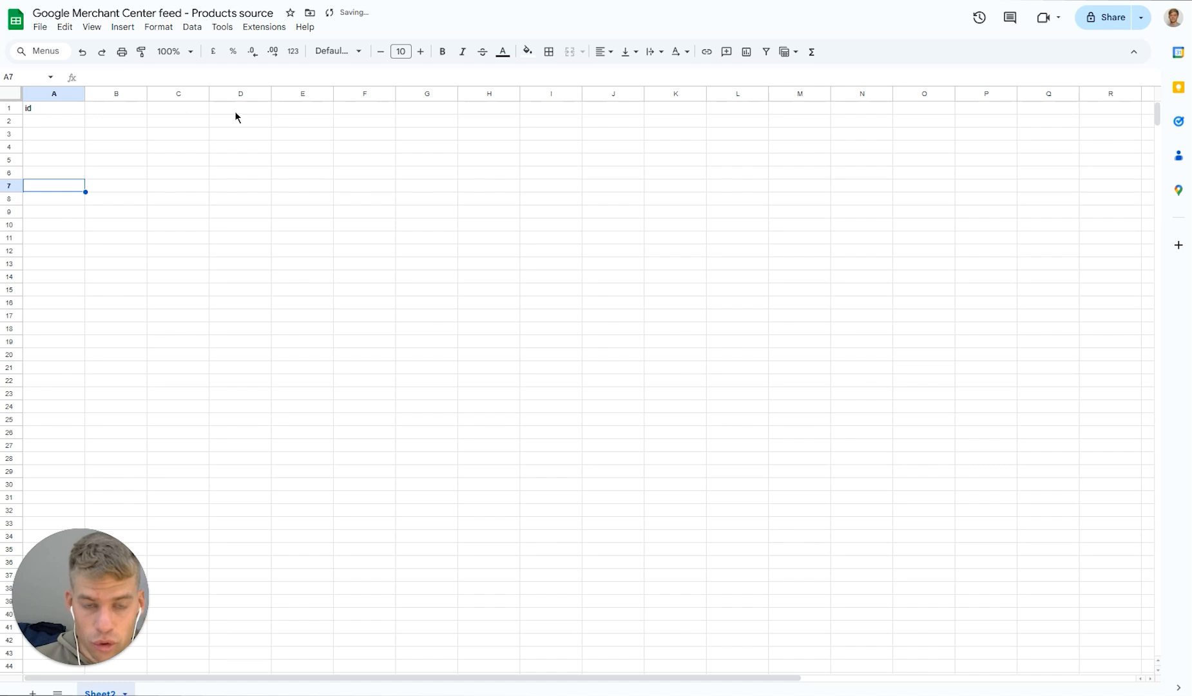
left_click_drag(43, 109, 365, 100)
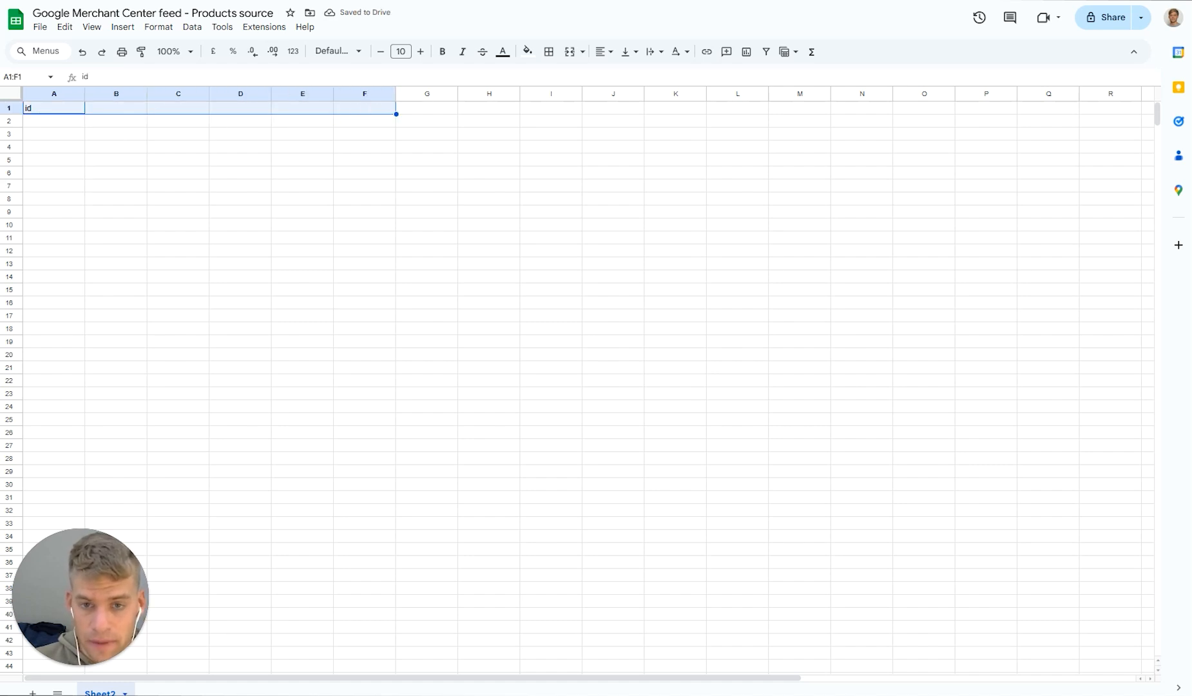
left_click(129, 199)
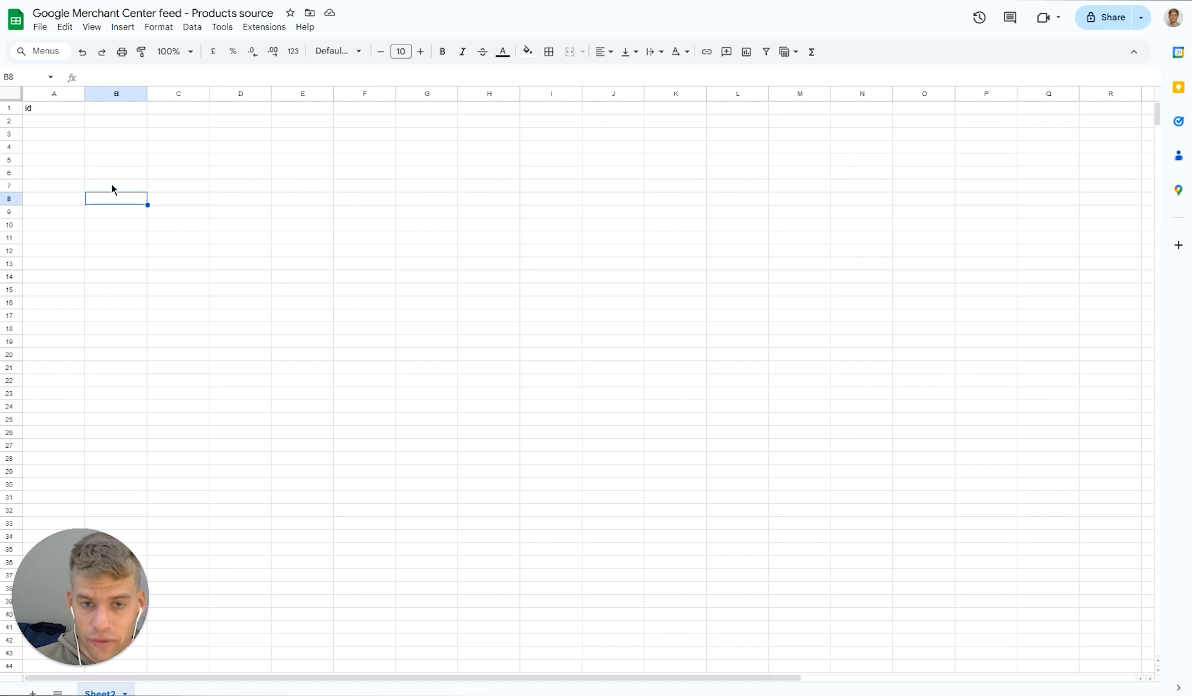
left_click(49, 112)
left_click(119, 110)
left_click(169, 110)
left_click(234, 113)
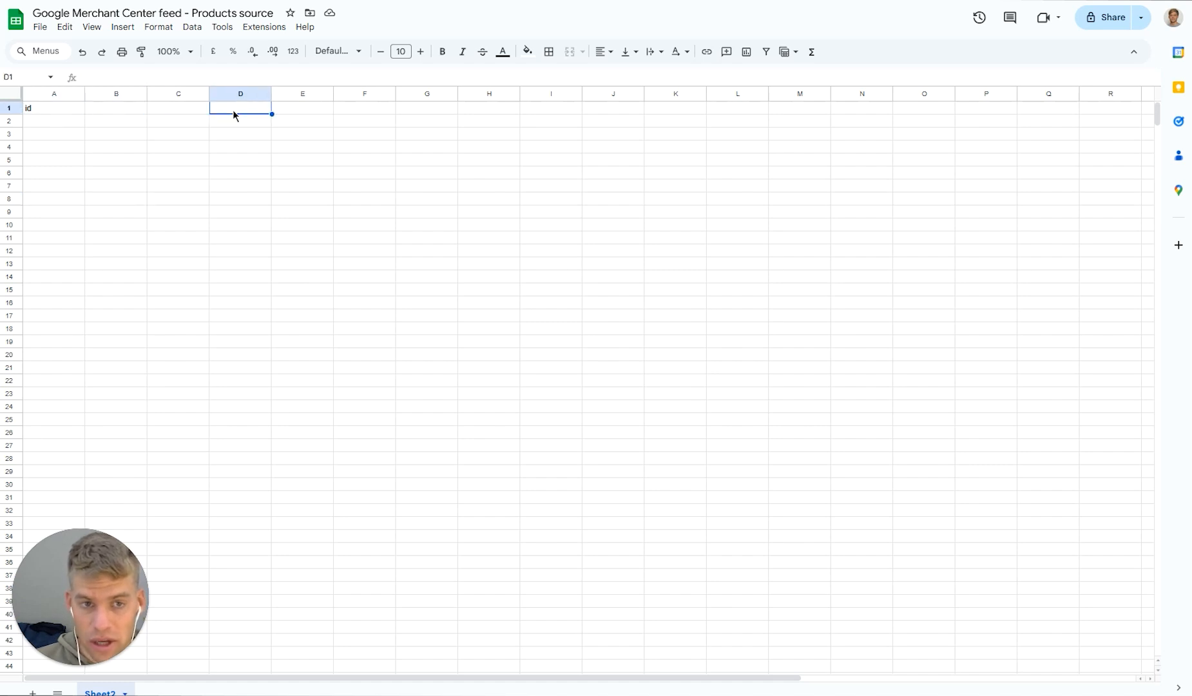
Copy the id attribute name from the product's raw Content API attributes into cell A1 of the spreadsheet
left_click(47, 108)
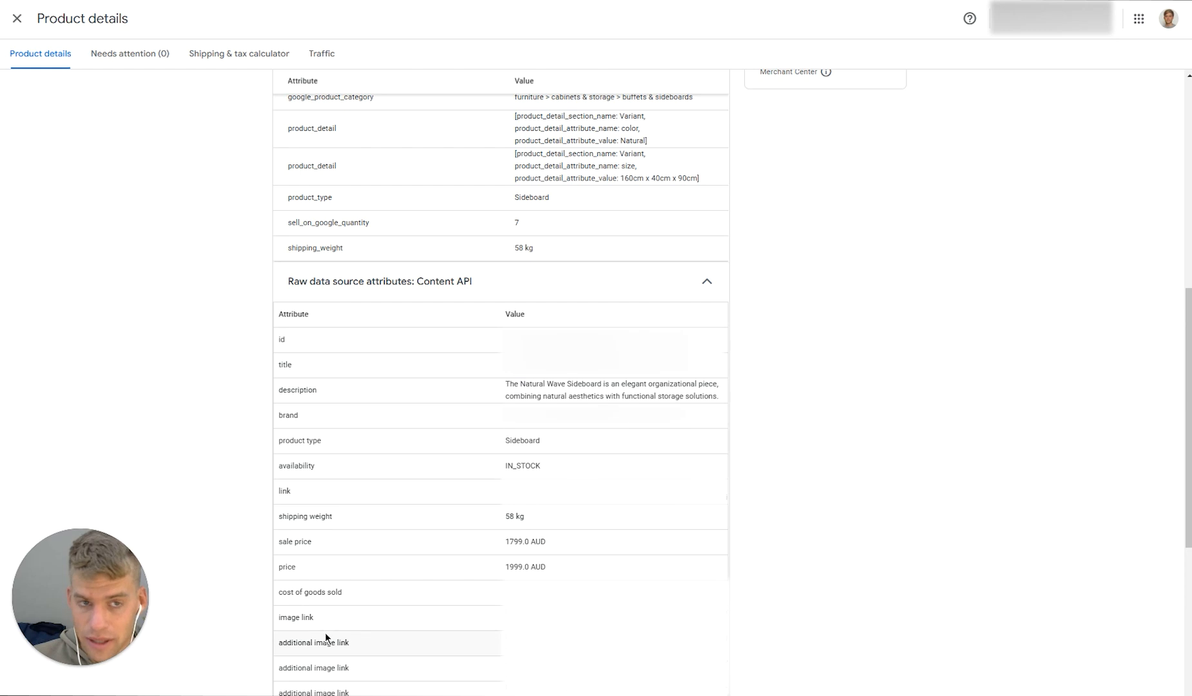
key("ctrl+Tab")
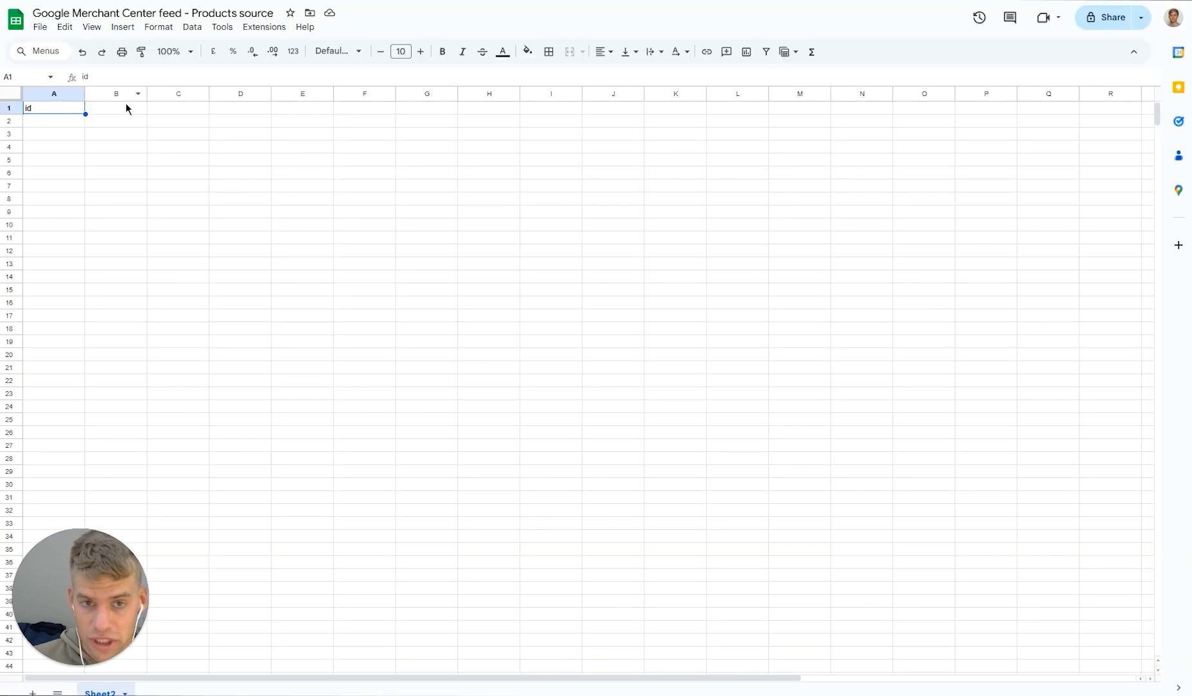
key("ctrl+shift+Tab")
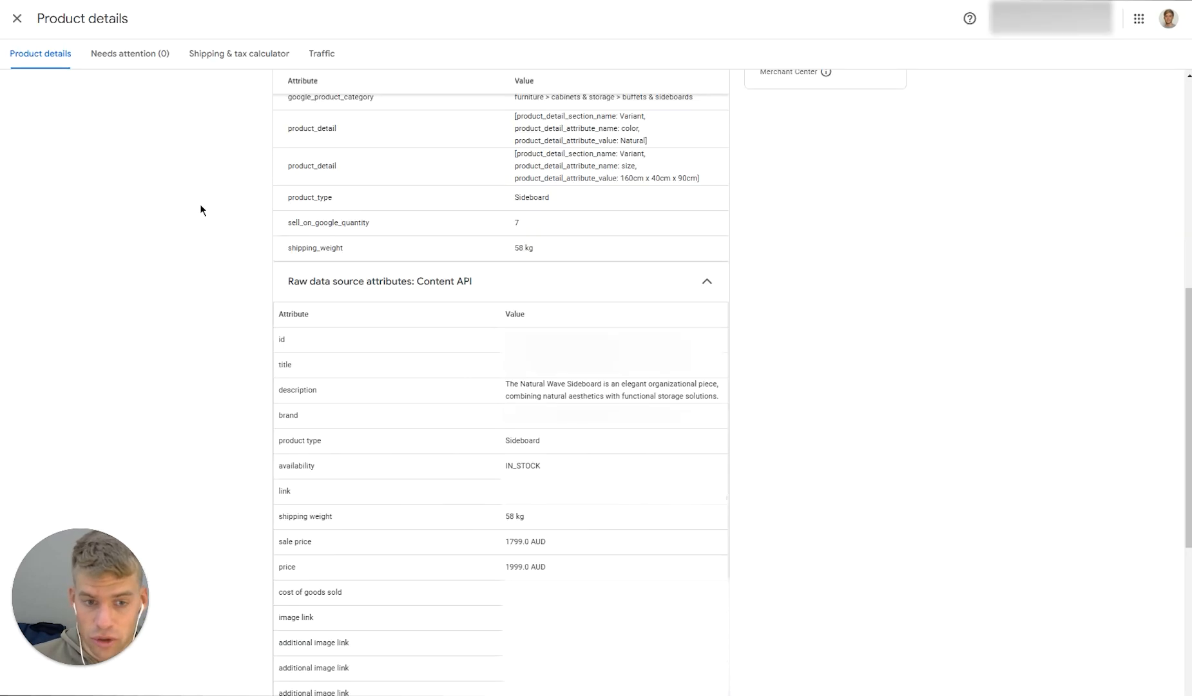
double_click(282, 340)
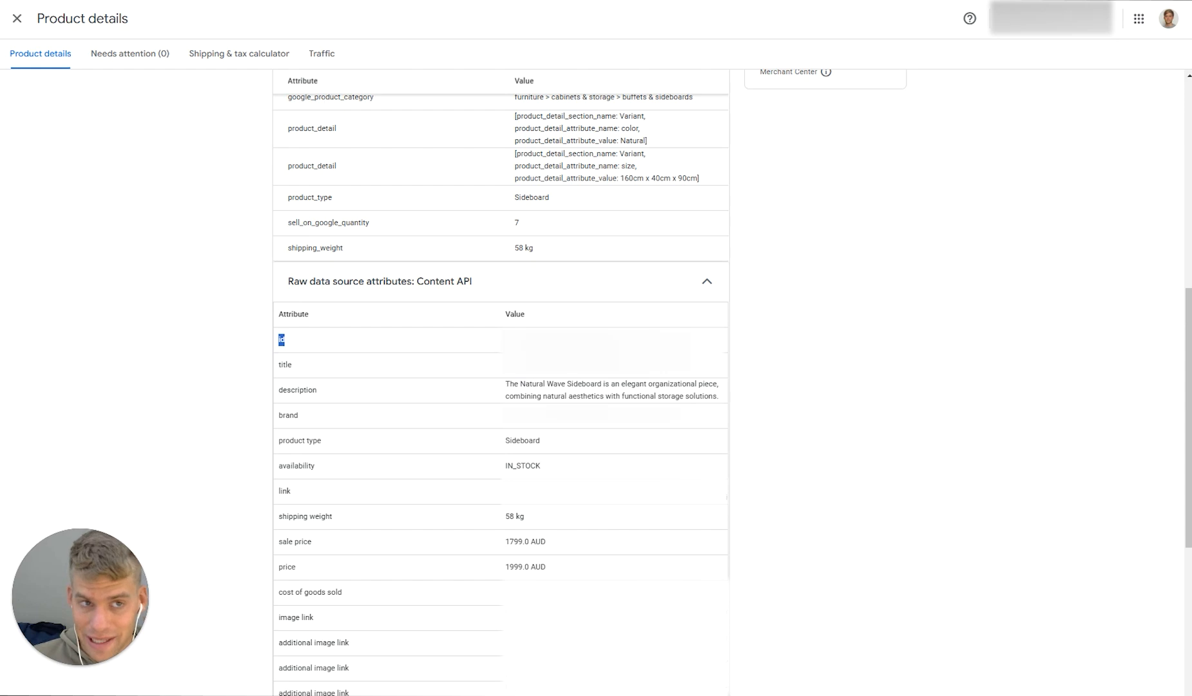
key("ctrl+c")
key("ctrl+Tab")
key("ctrl+v")
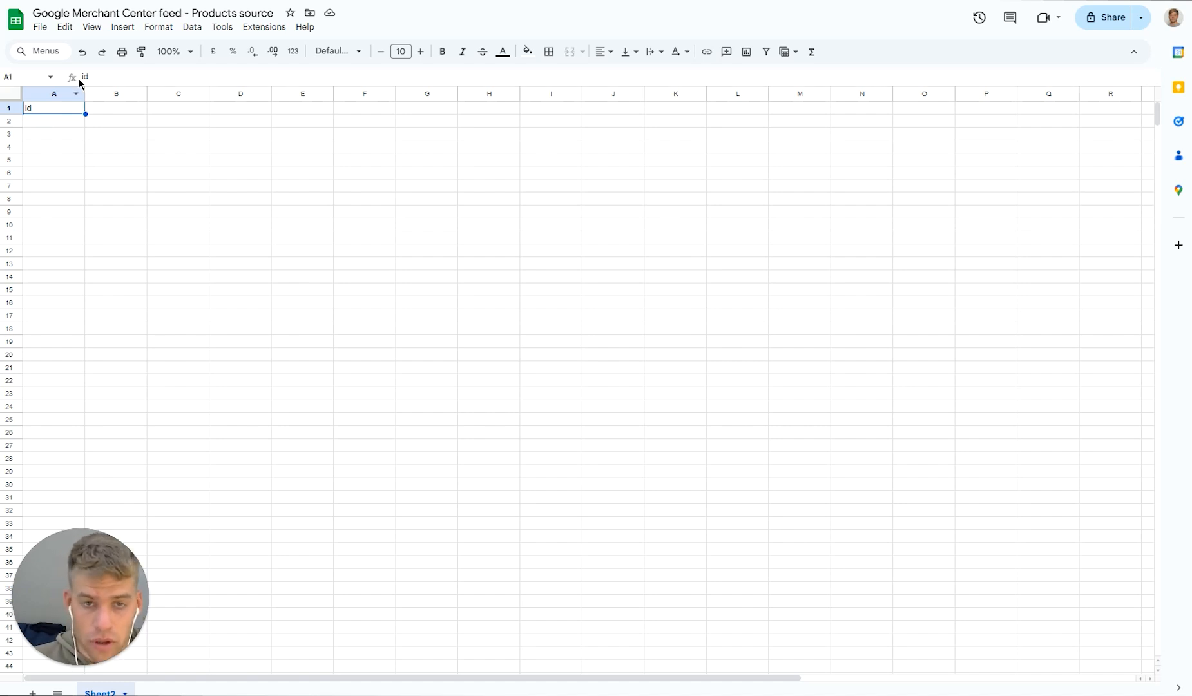
Copy the sideboard's product ID value from its raw attributes into cell A2 and narrow column A slightly
key("ctrl+shift+Tab")
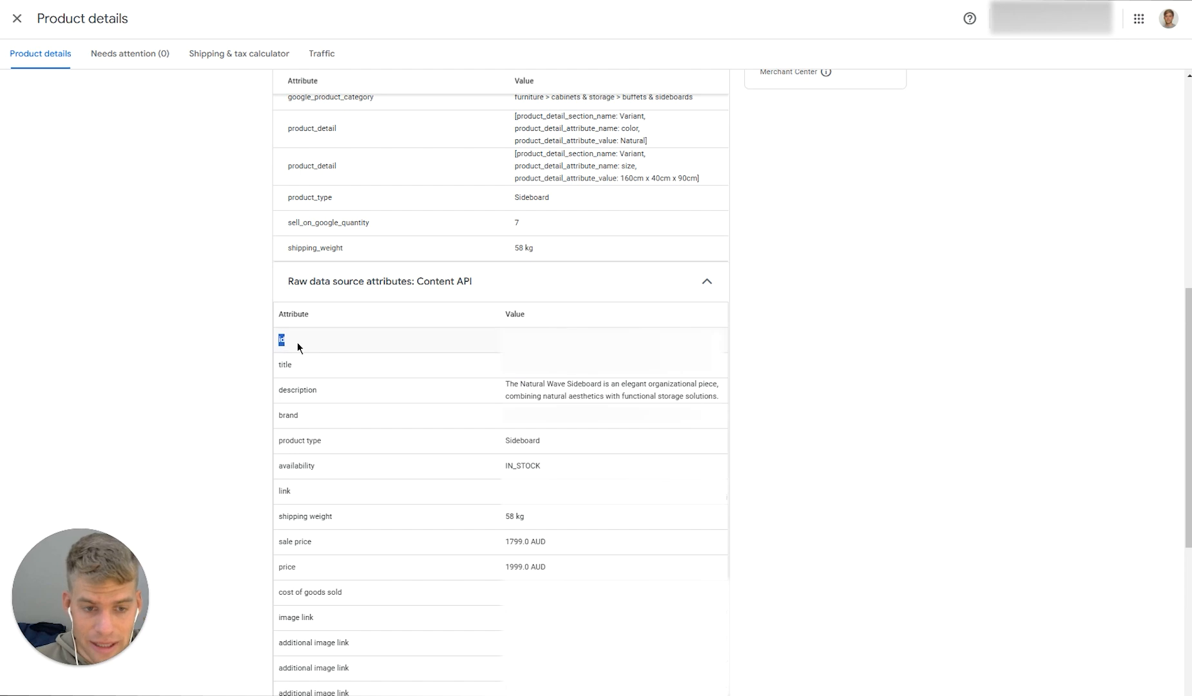
left_click(297, 341)
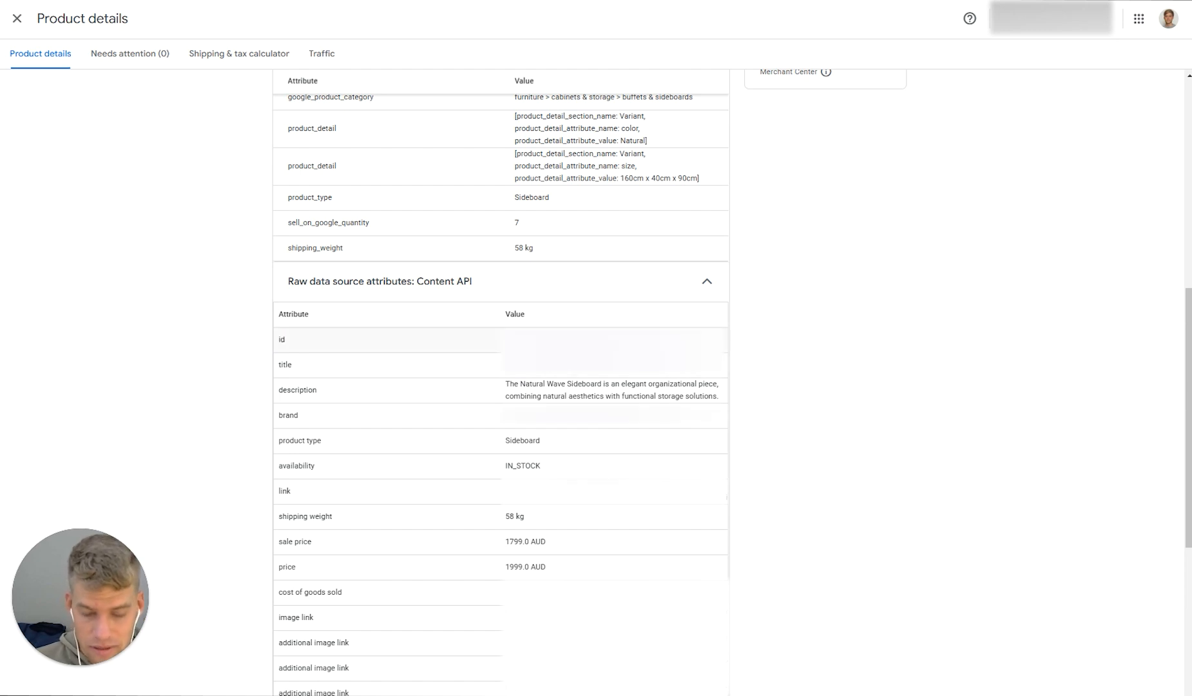
key("ctrl+Tab")
left_click(61, 121)
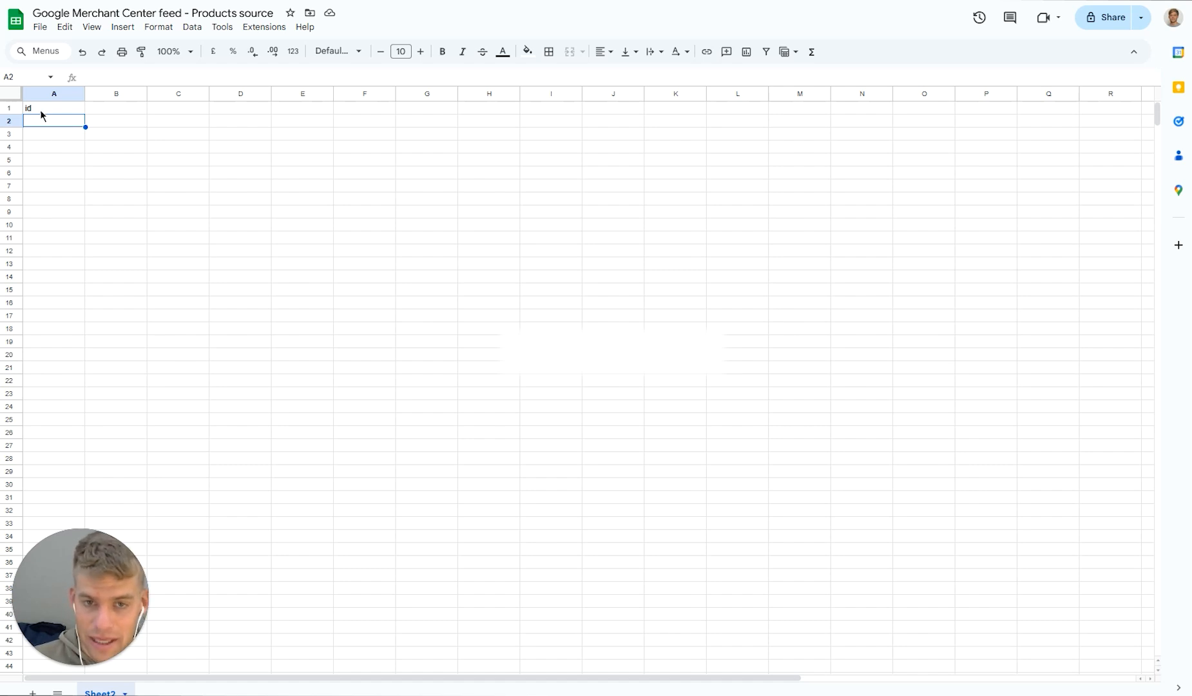
key("ctrl+v")
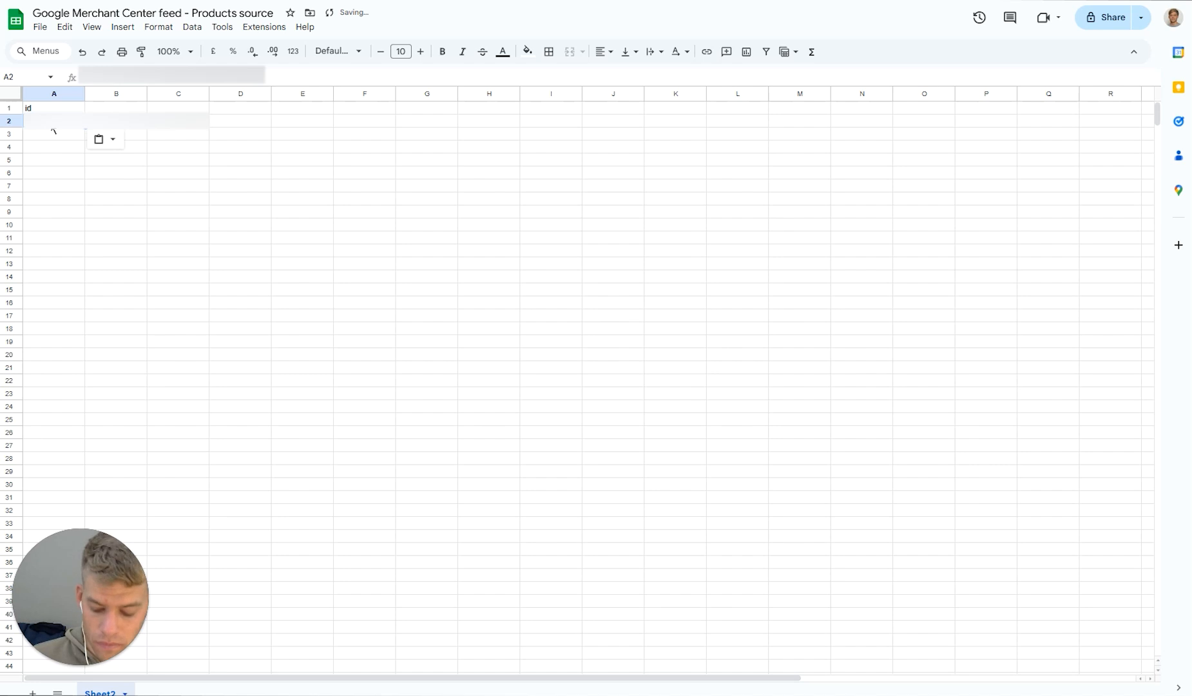
left_click(286, 250)
mouse_move(84, 93)
left_mouse_down()
mouse_move(132, 97)
mouse_move(78, 96)
left_mouse_up()
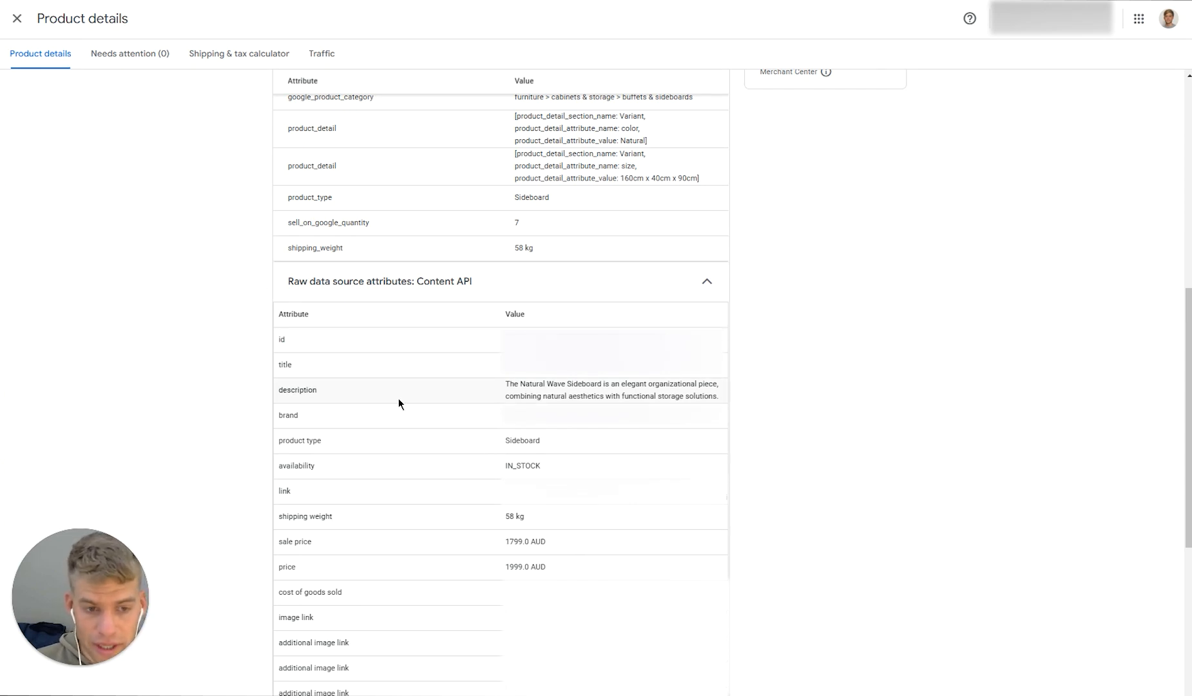
Copy the title attribute name from the product's raw attributes into cell B1 as a header and widen column B
double_click(286, 365)
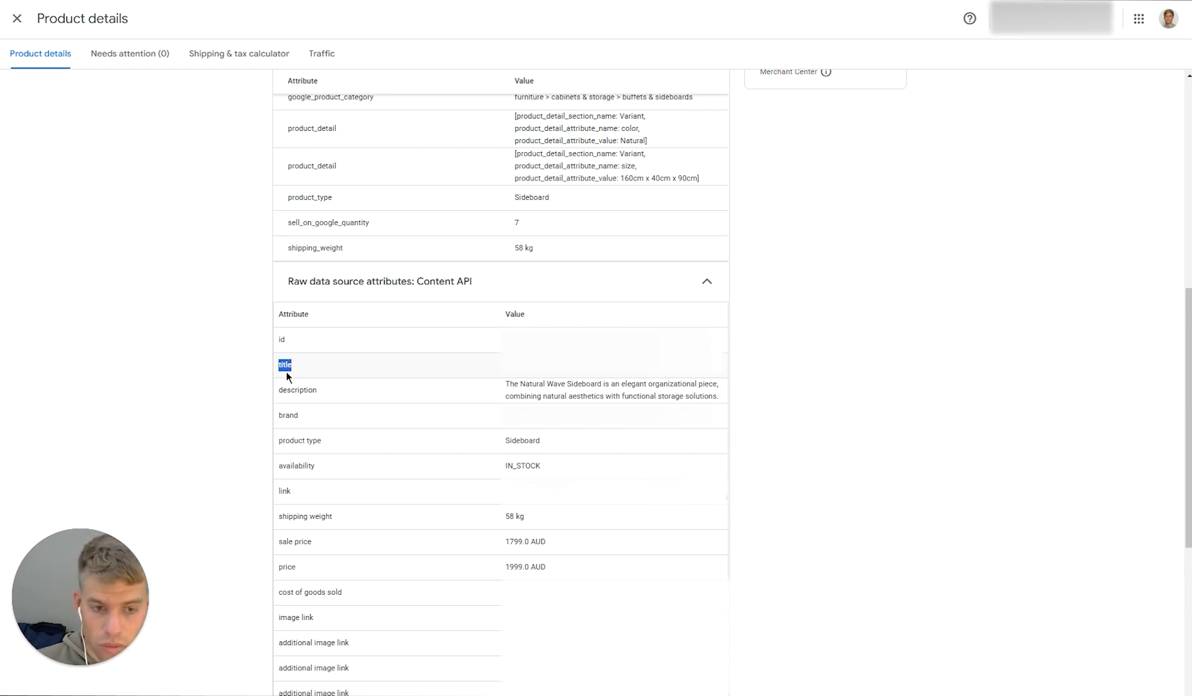
key("alt+Tab")
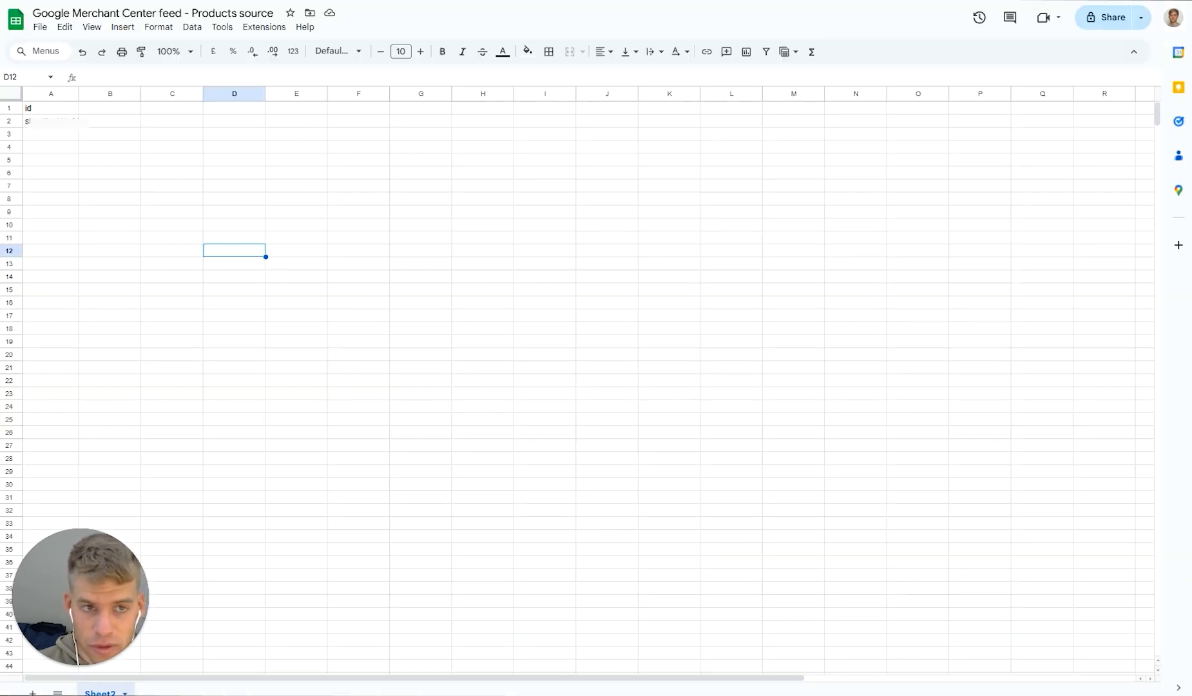
left_click(111, 111)
key("ctrl+v")
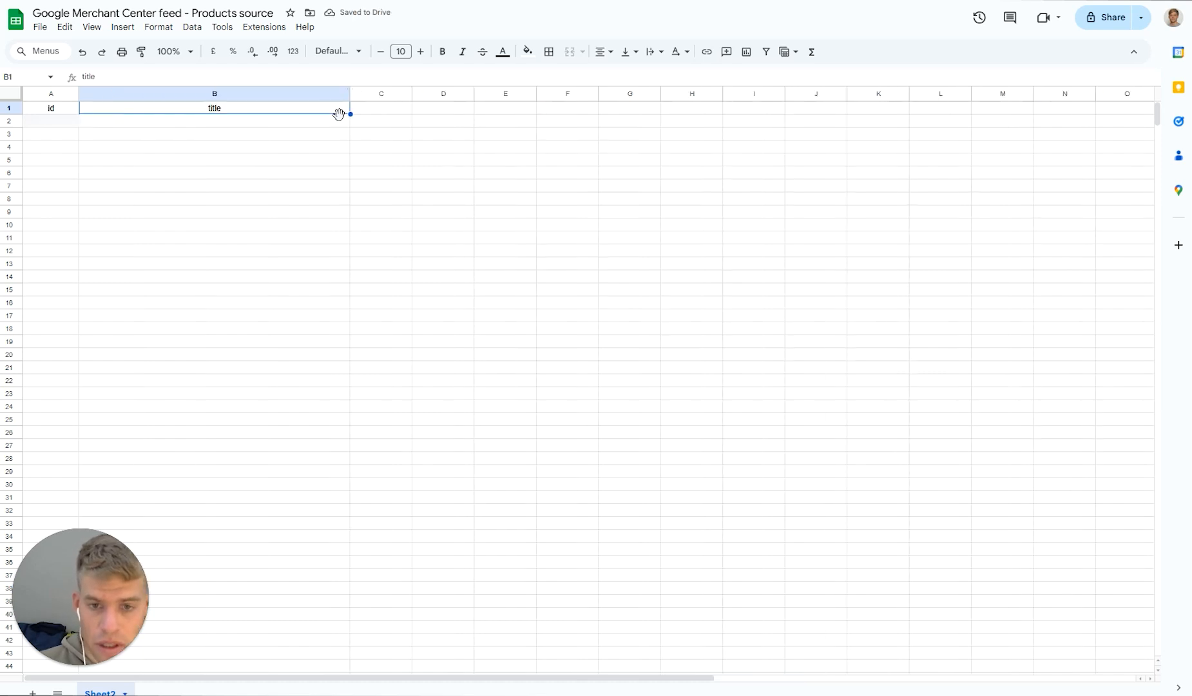
left_click_drag(351, 95, 362, 95)
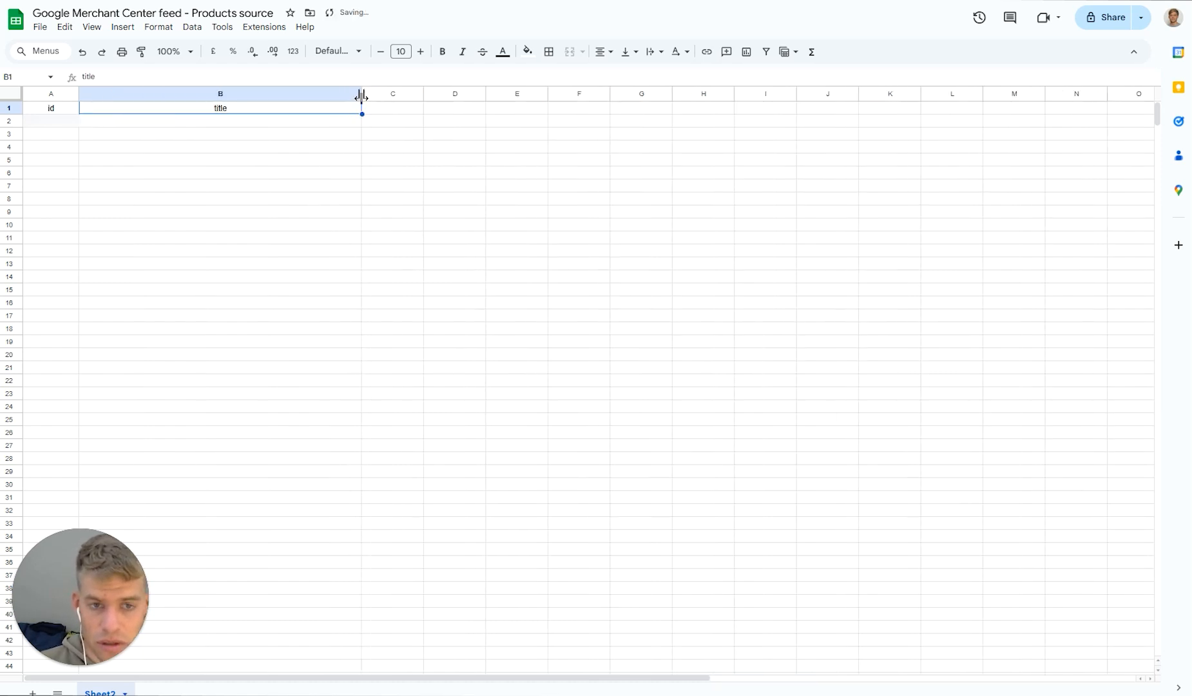
left_click(183, 123)
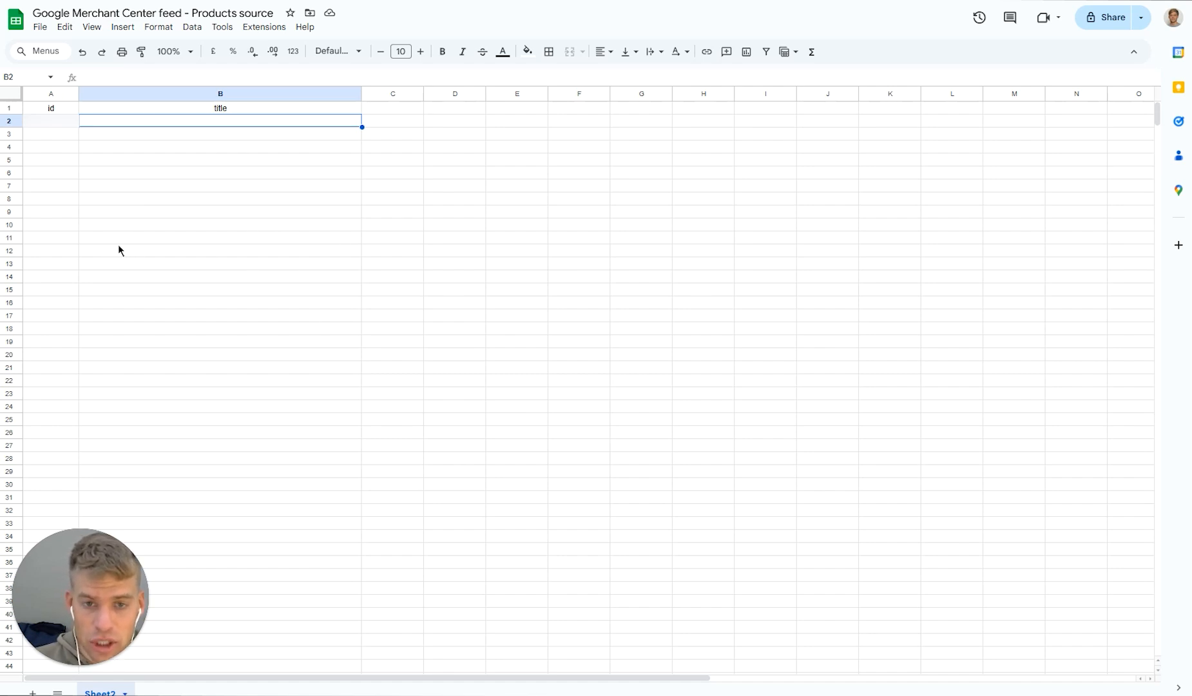
left_click(58, 124)
left_click(58, 134)
left_click(60, 150)
left_click(57, 174)
left_click(61, 199)
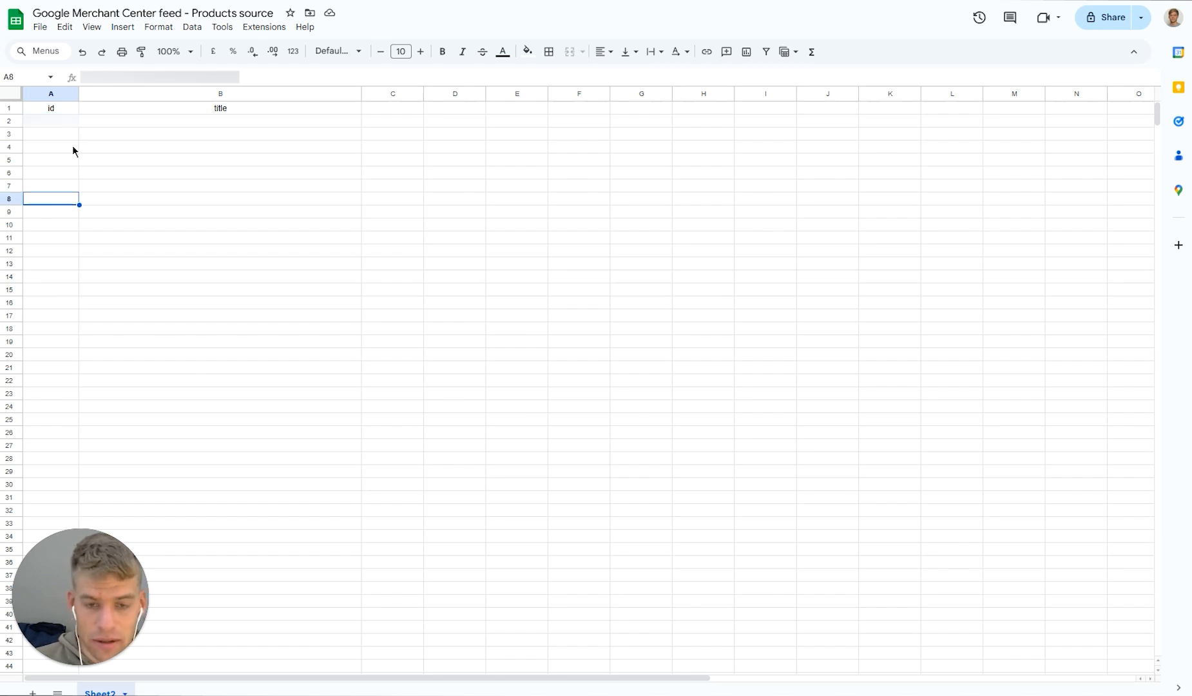
left_click_drag(46, 126, 60, 222)
left_click(68, 277)
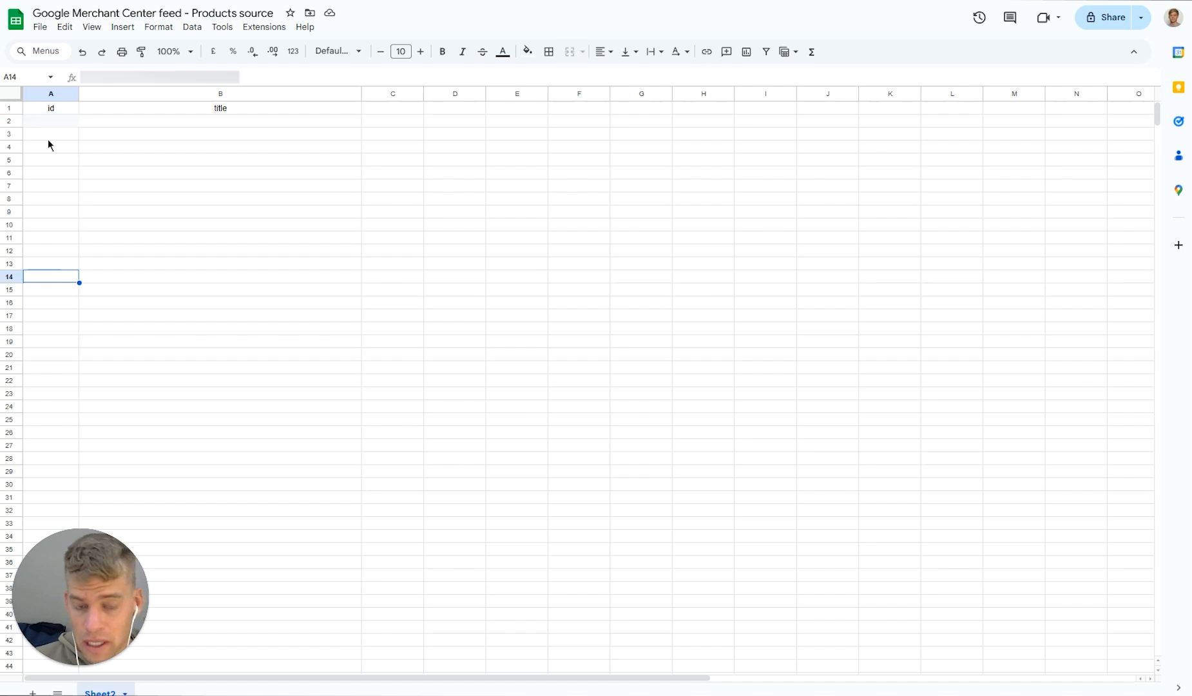
left_click(48, 137)
left_click(42, 149)
left_click(40, 172)
left_click(45, 199)
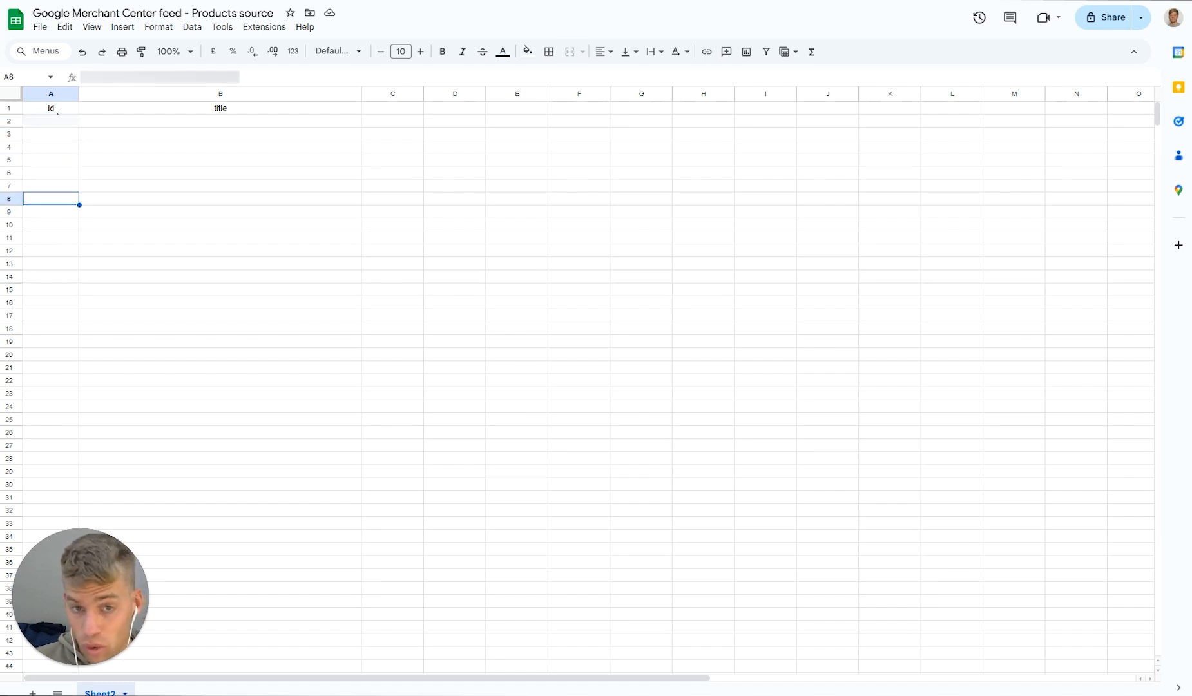
left_click(192, 123)
key("ctrl+Tab")
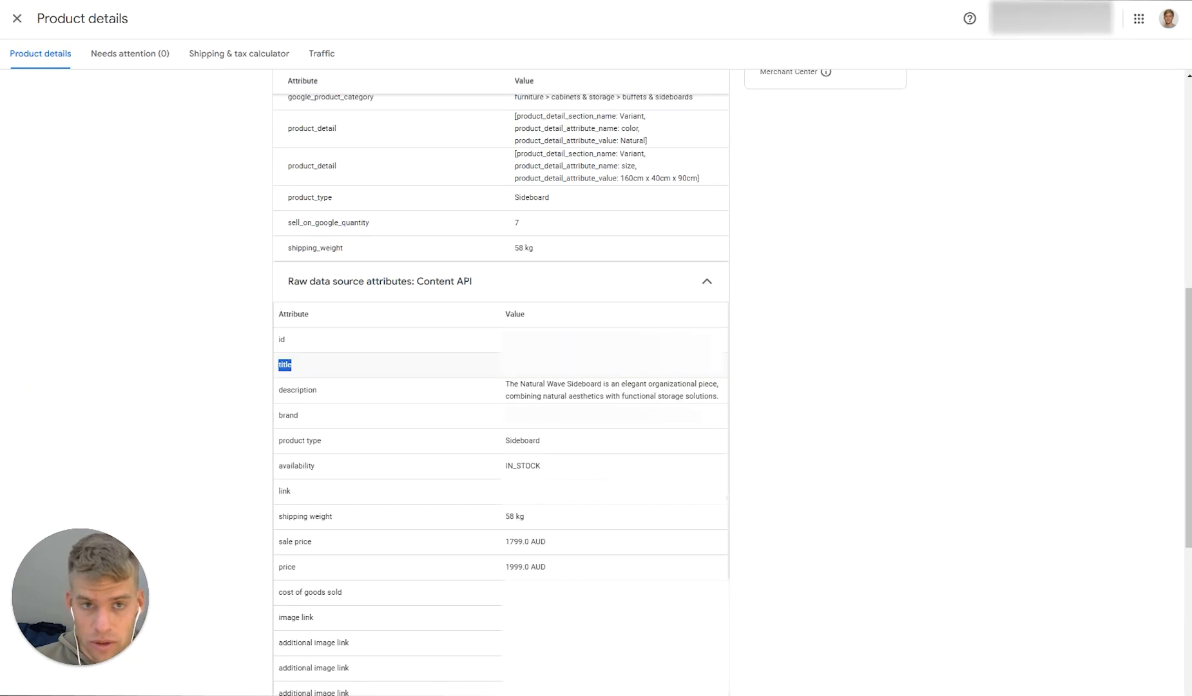
left_click(542, 390)
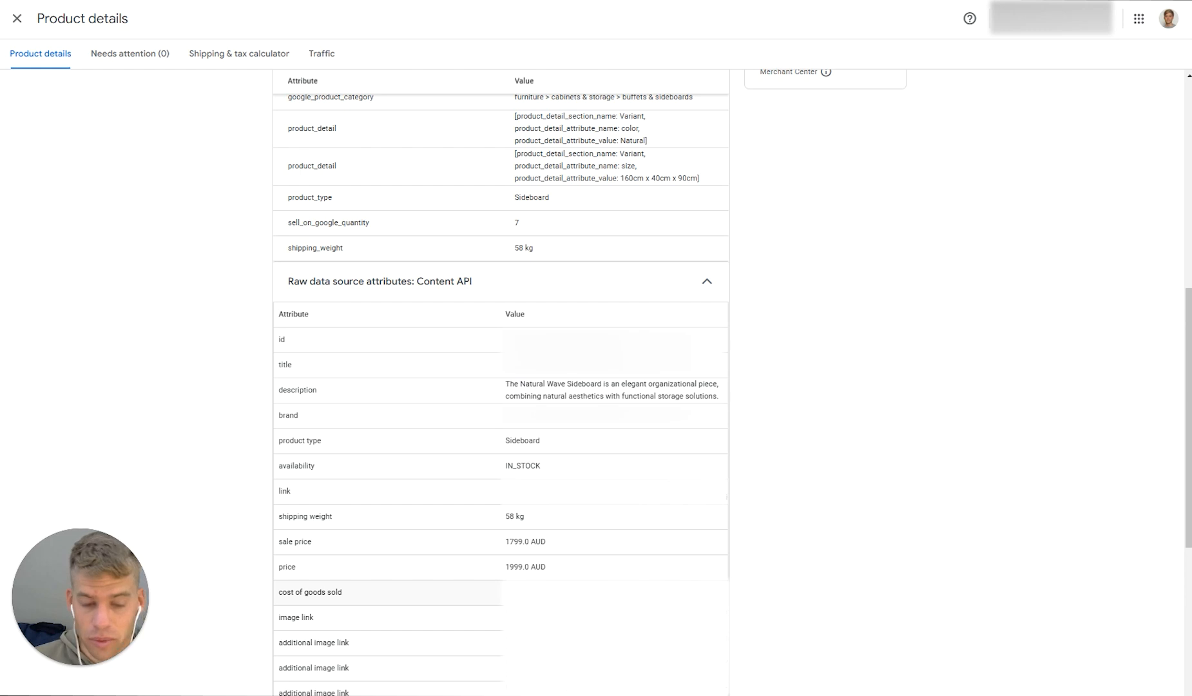
key("ctrl+shift+Tab")
left_click(181, 149)
left_click(219, 108)
left_click(210, 122)
left_click(201, 145)
left_click(201, 190)
left_click(201, 194)
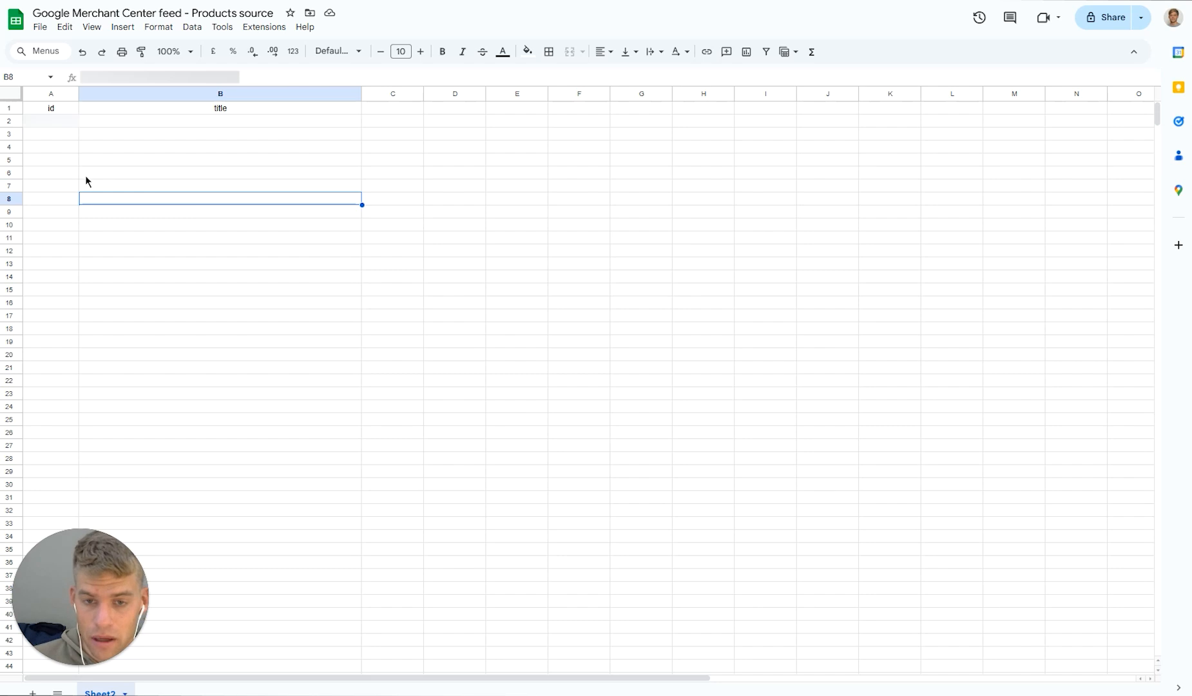
left_click_drag(54, 127, 60, 240)
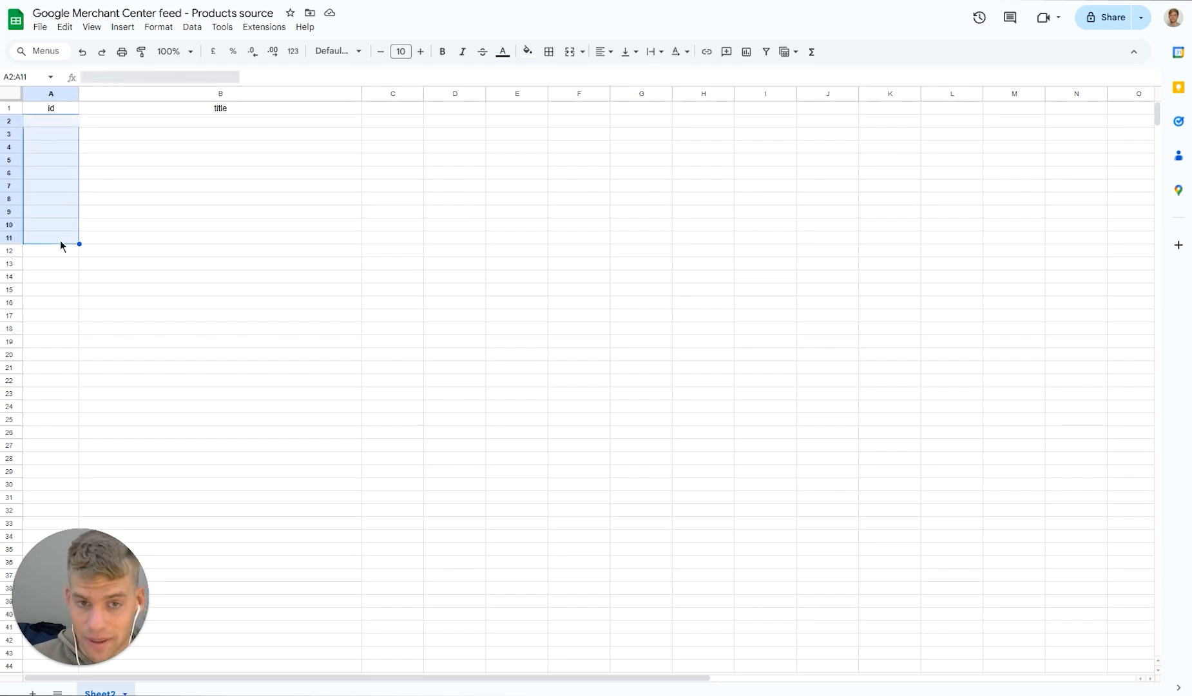
Enter test headline as the product's title in cell B2 and rename the spreadsheet Supp. Feed
left_click(129, 126)
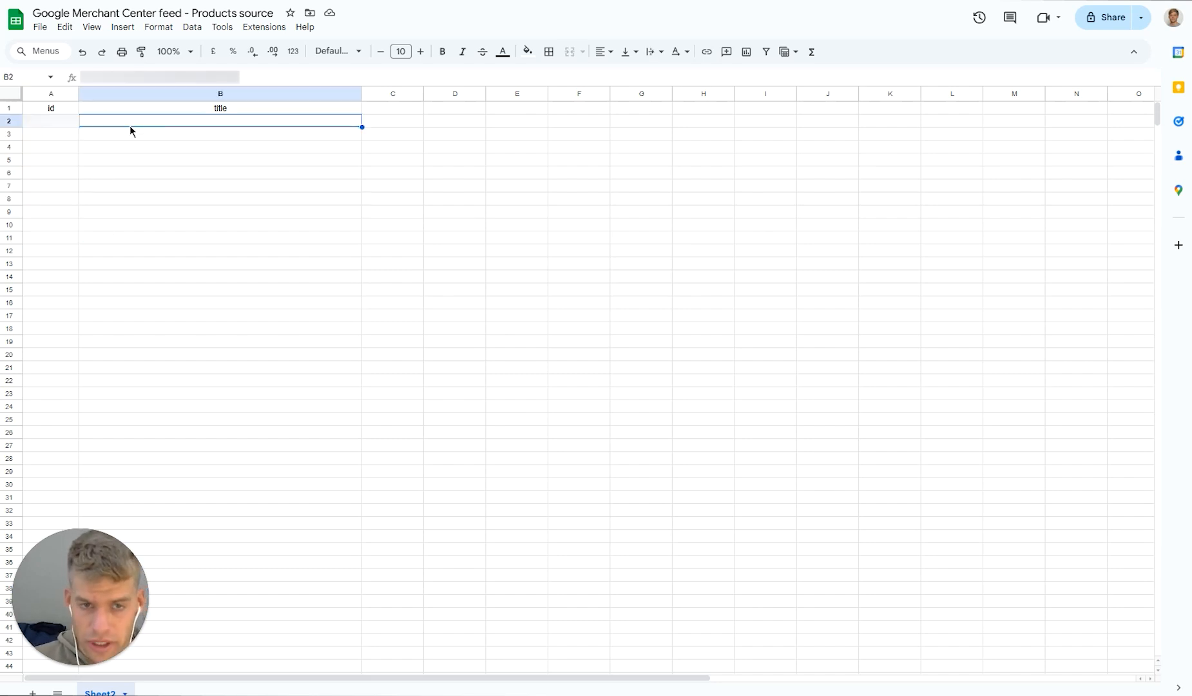
type("test headline")
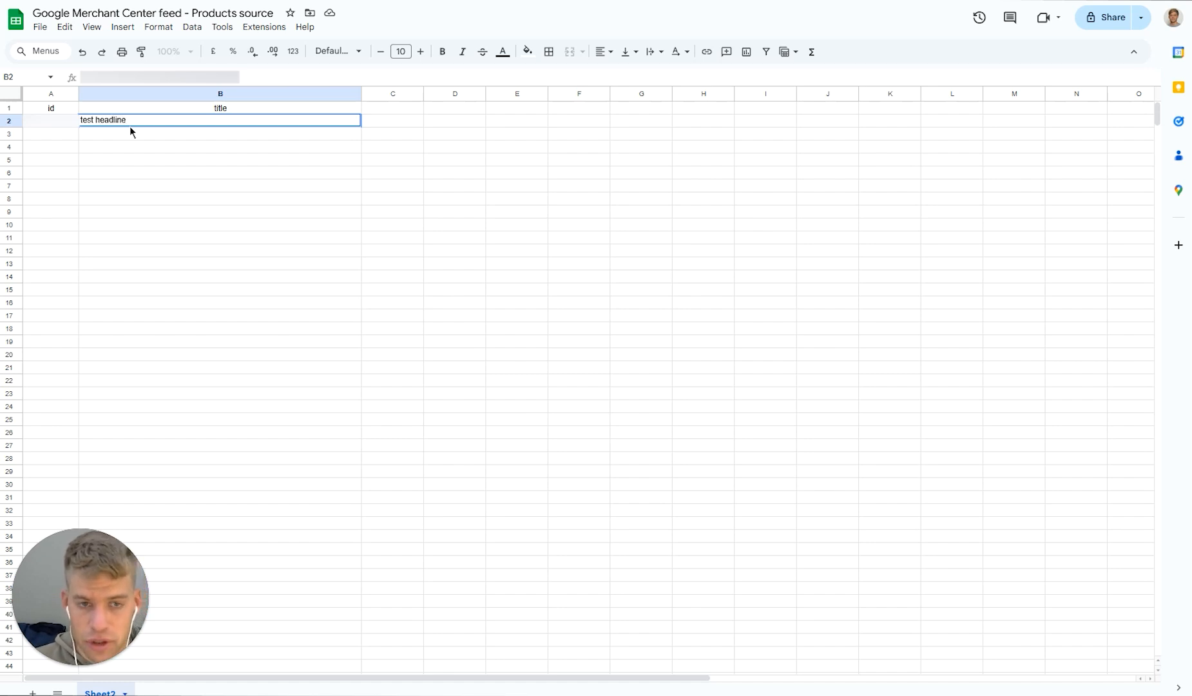
key("Return")
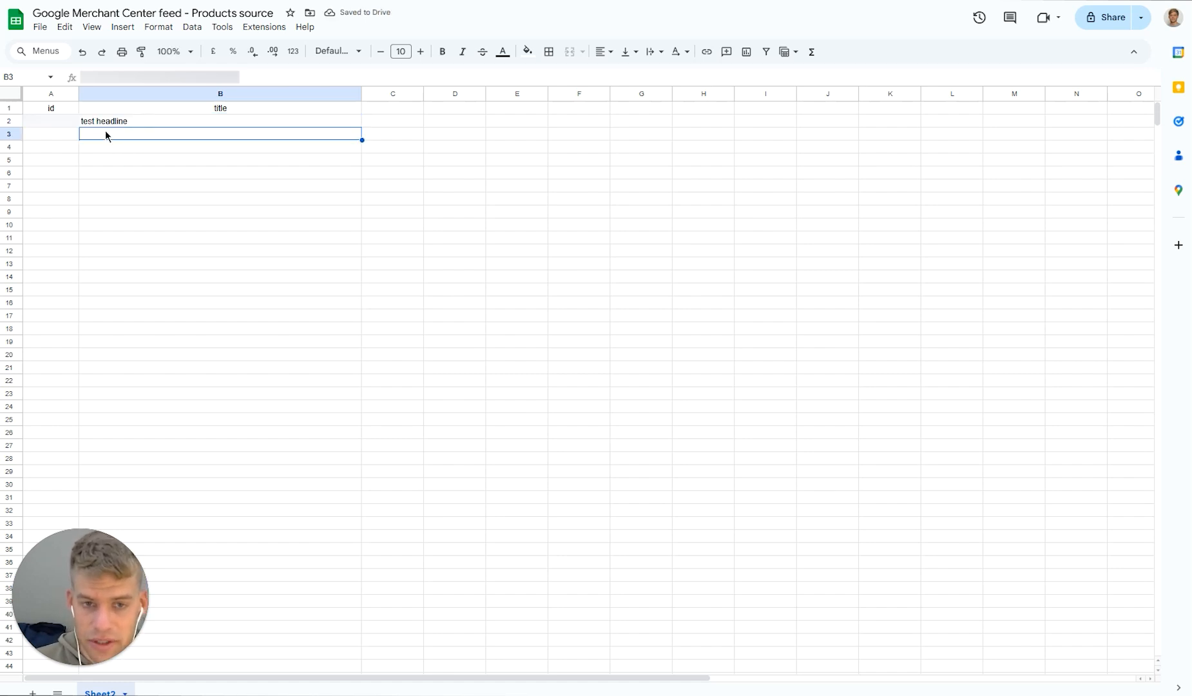
left_click(138, 149)
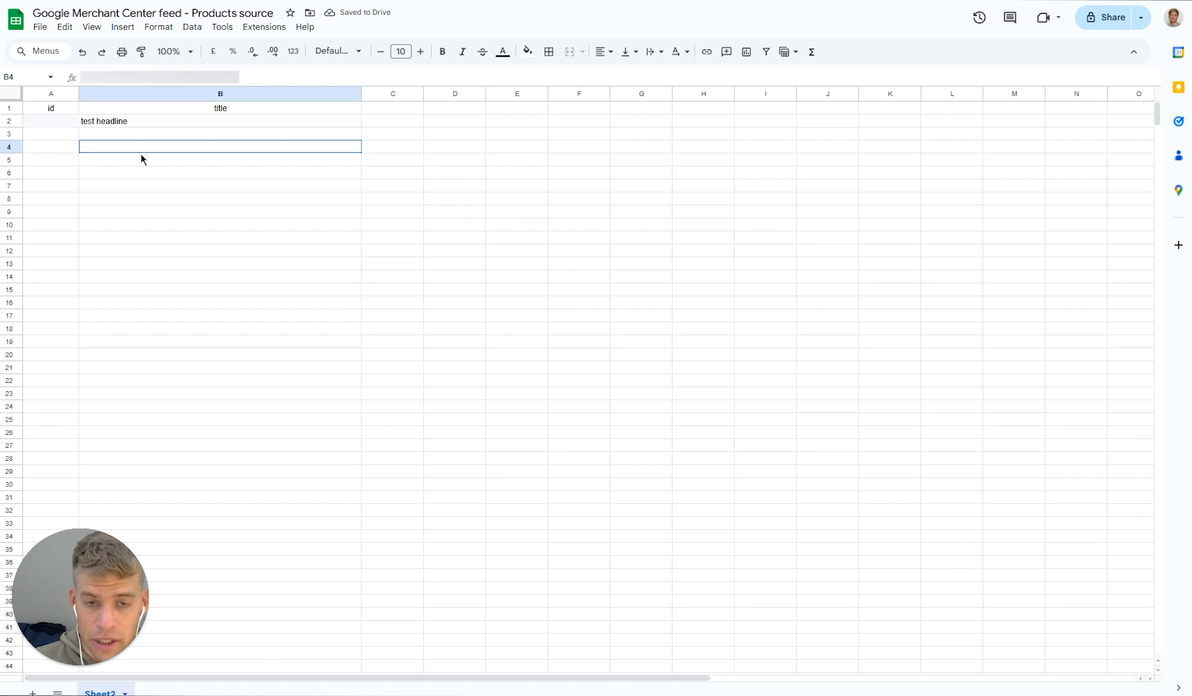
left_click(51, 124)
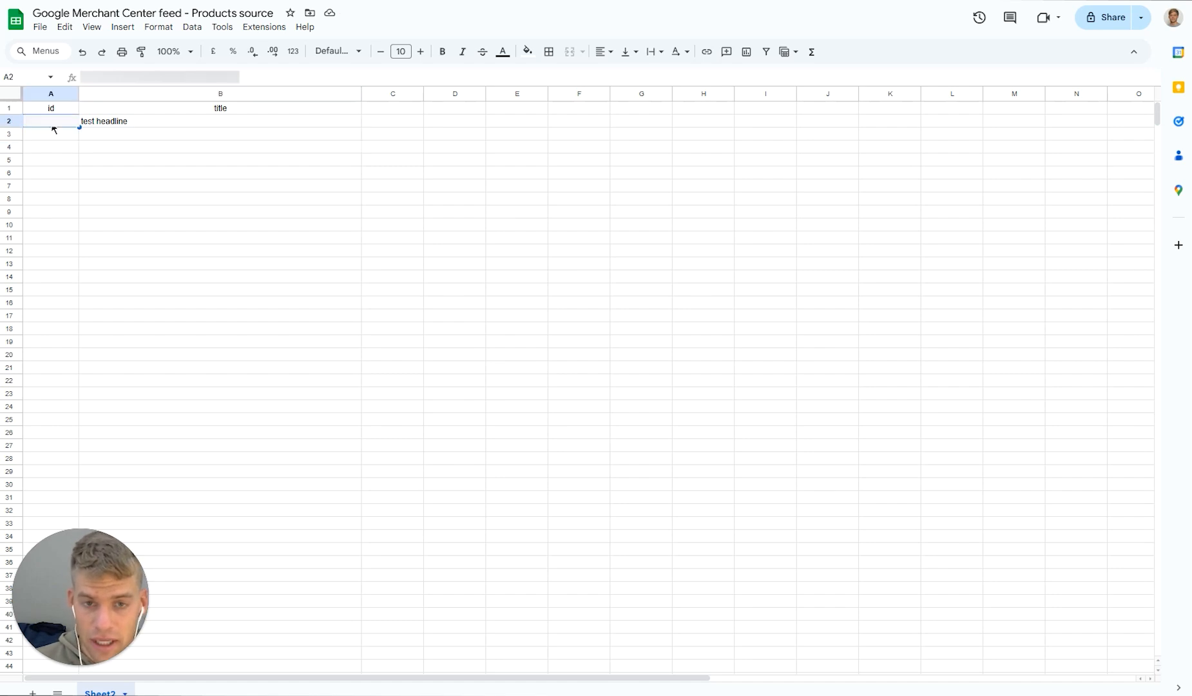
left_click(102, 121)
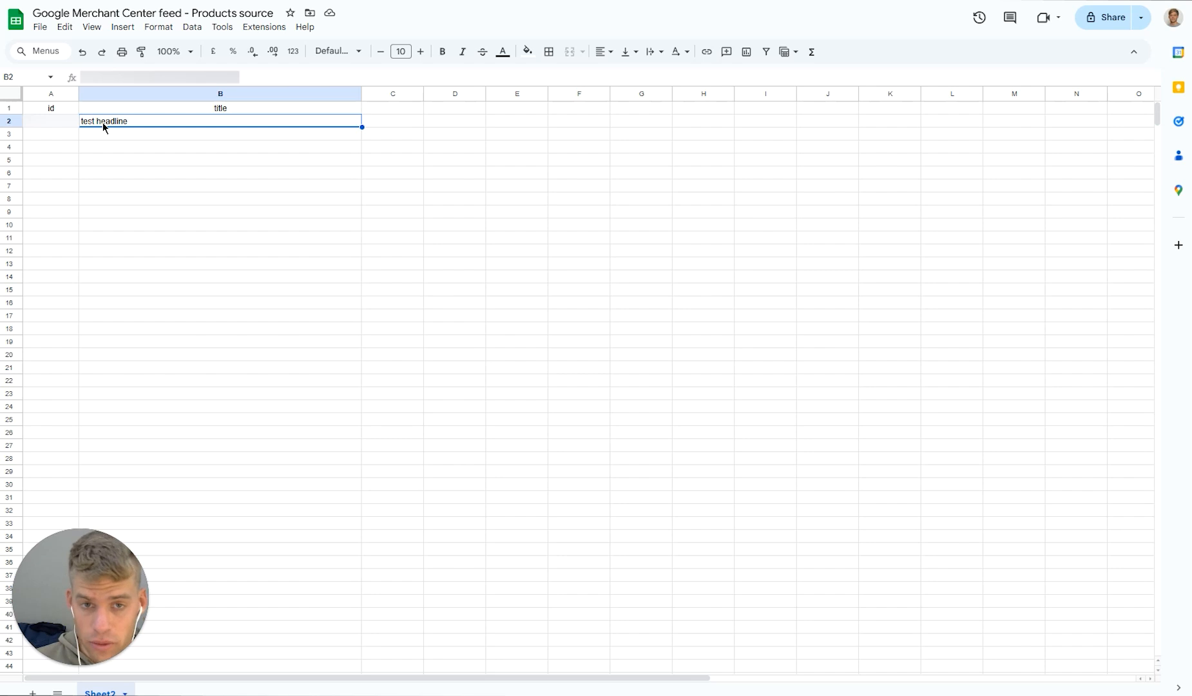
left_click(67, 126)
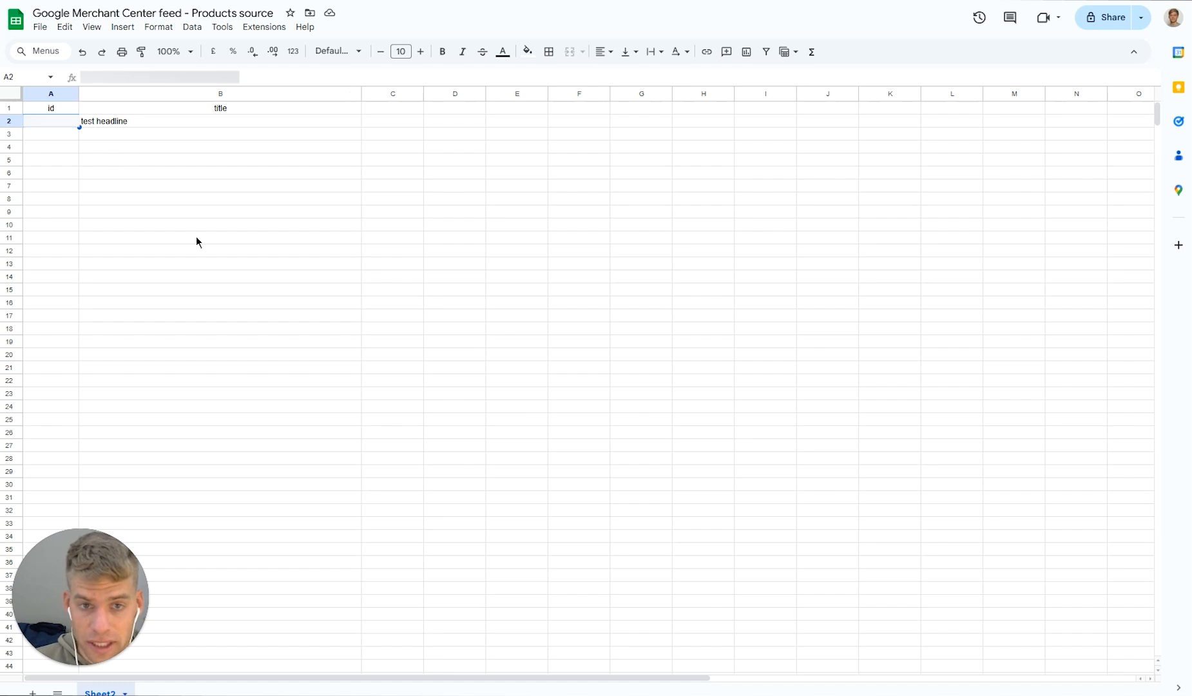
left_click(145, 12)
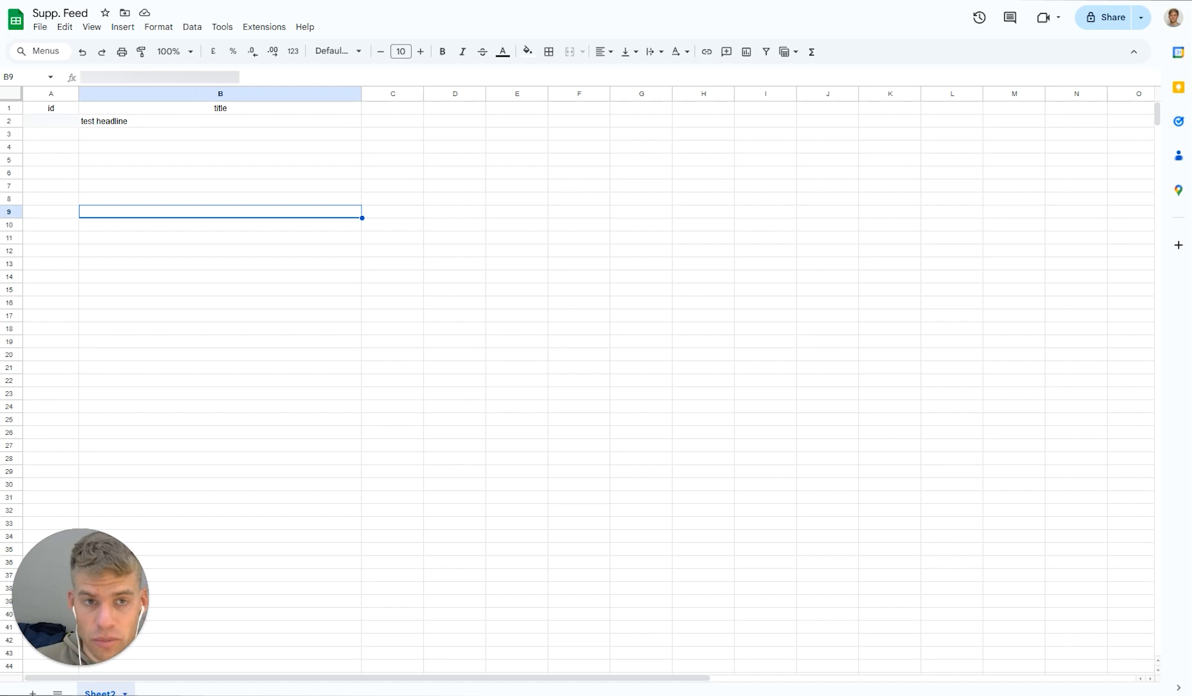
Return to Merchant Center's supplemental data setup, link it to the Content API, AU, English primary source, and create the data source
key("ctrl+Tab")
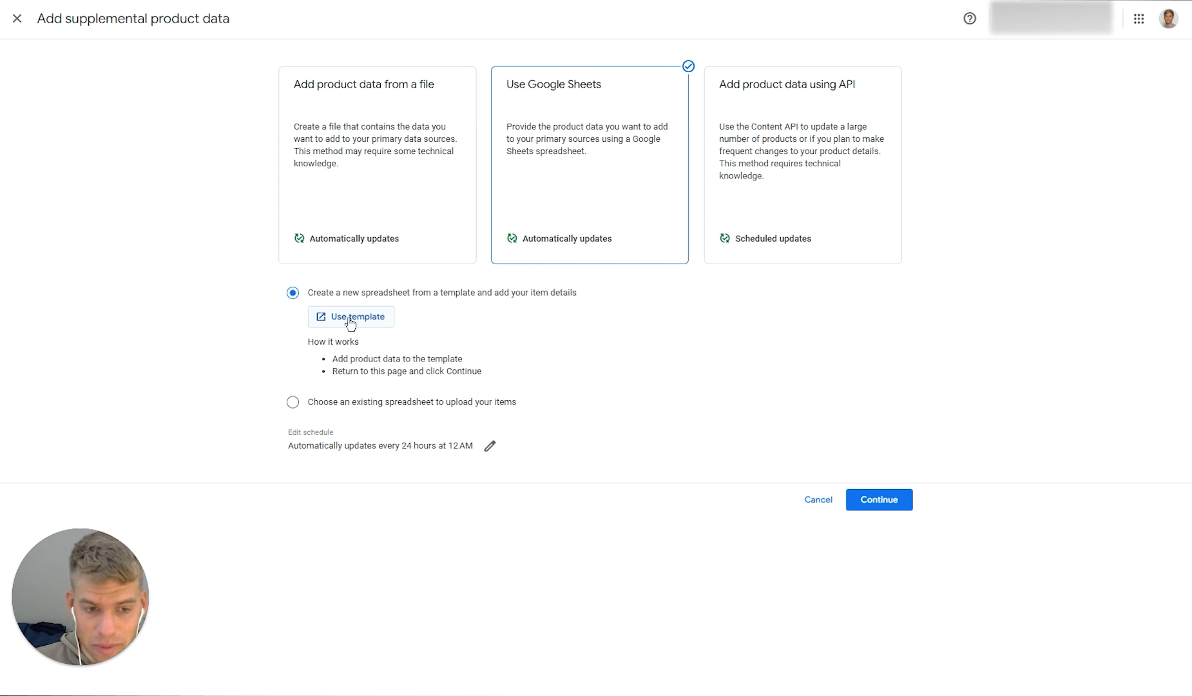
left_click(863, 506)
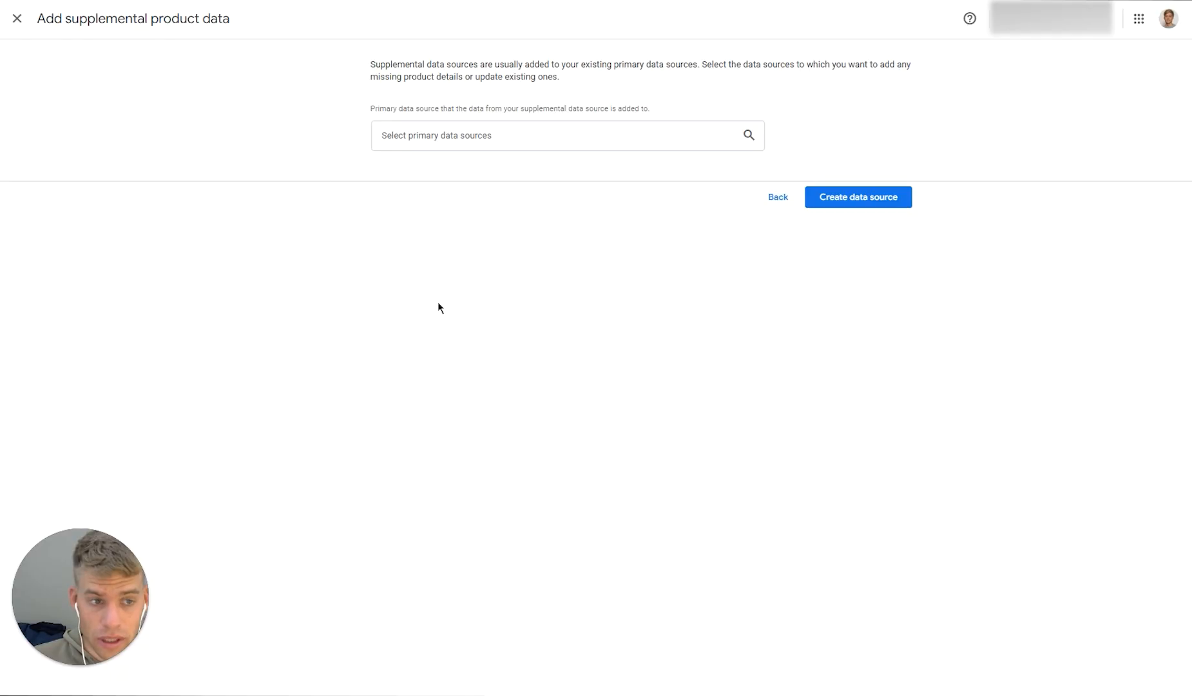
left_click(479, 135)
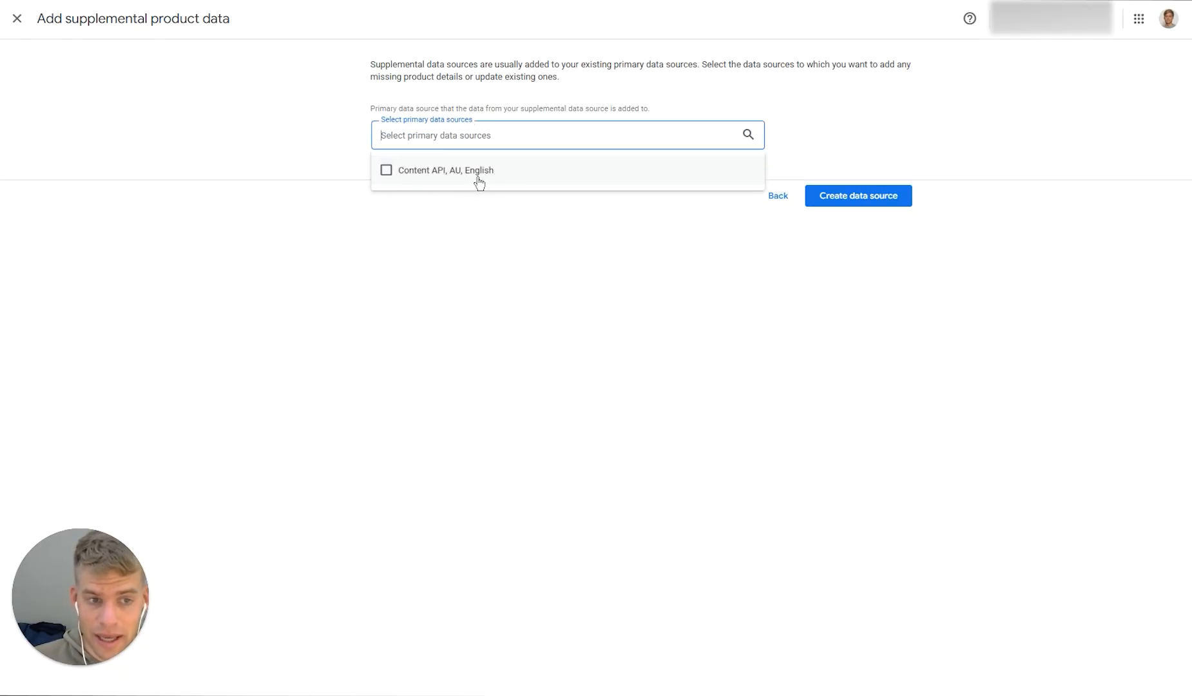
left_click(387, 170)
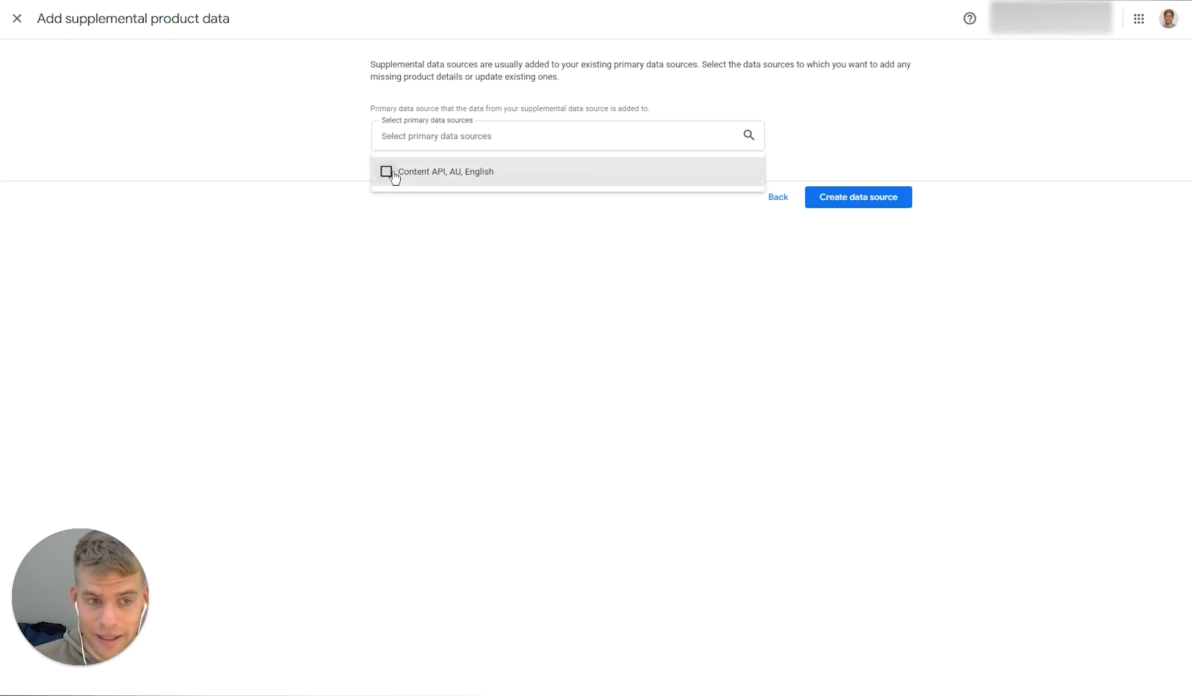
left_click(869, 203)
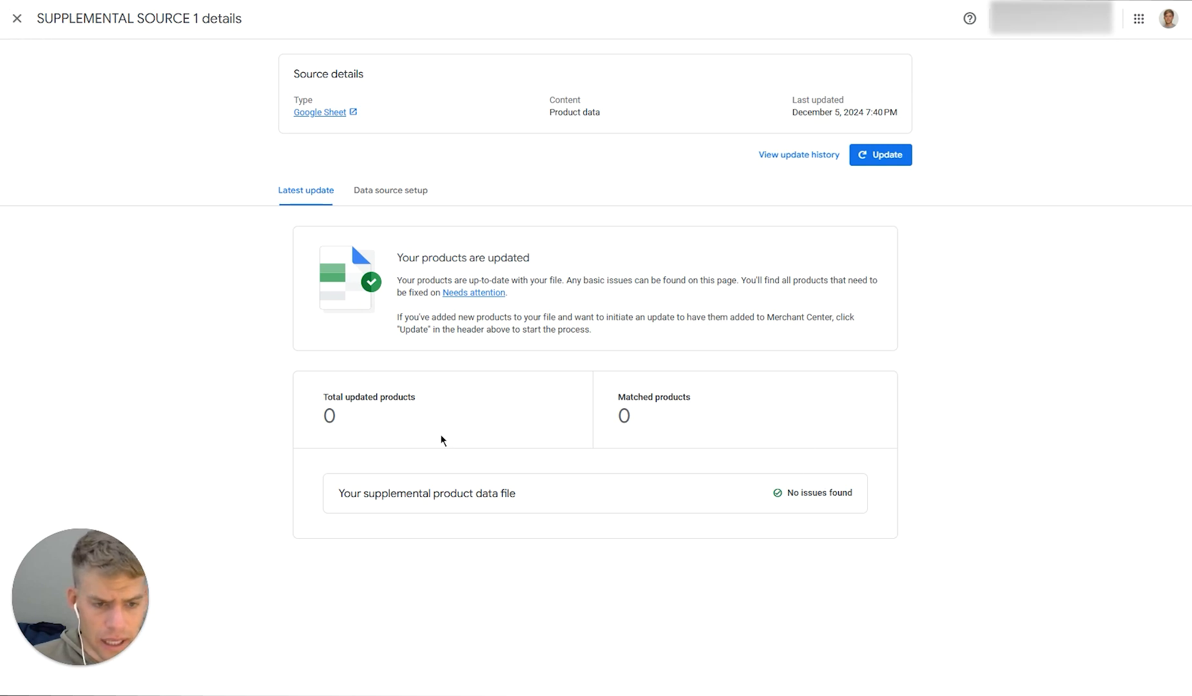
Rename the new supplemental data source Supp. Feed in its data source setup and save the name
left_click(377, 196)
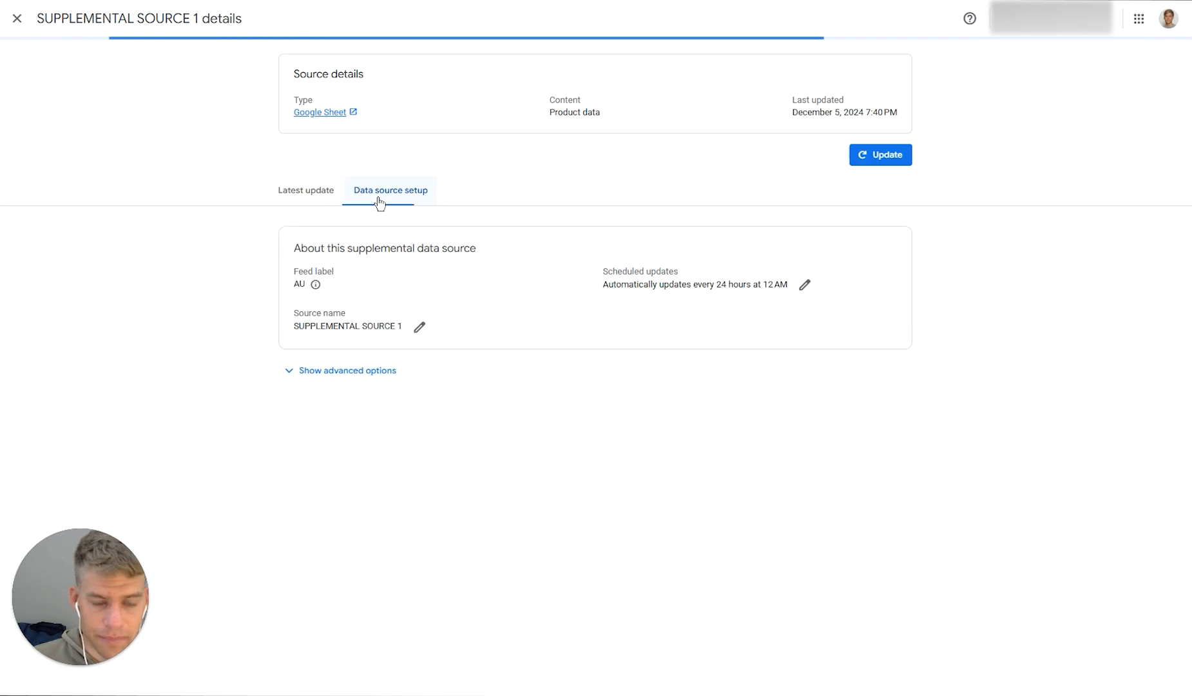
left_click(420, 326)
left_click_drag(624, 356, 455, 363)
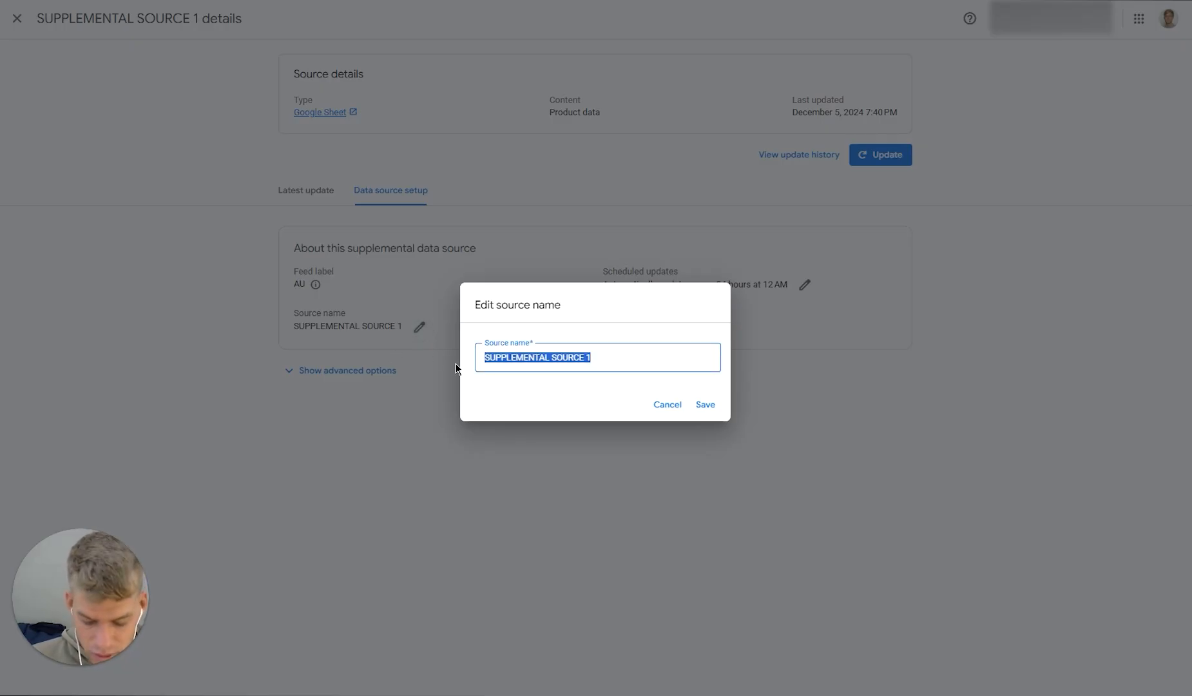
type("Supp. Feed")
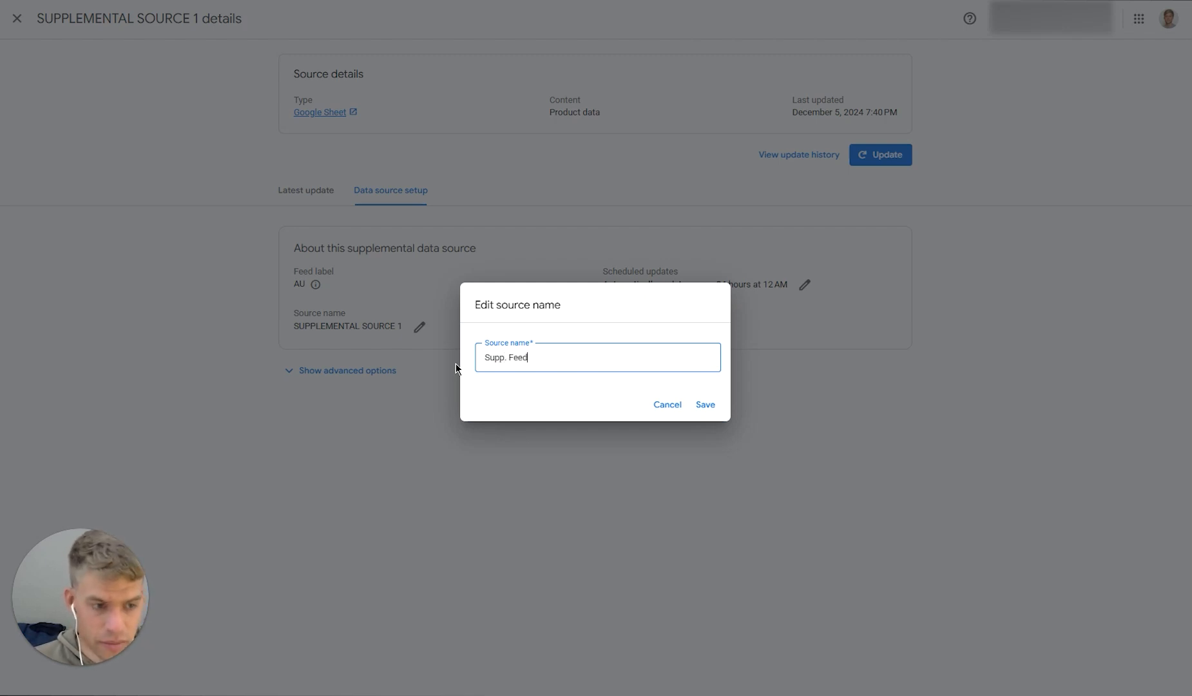
left_click(707, 404)
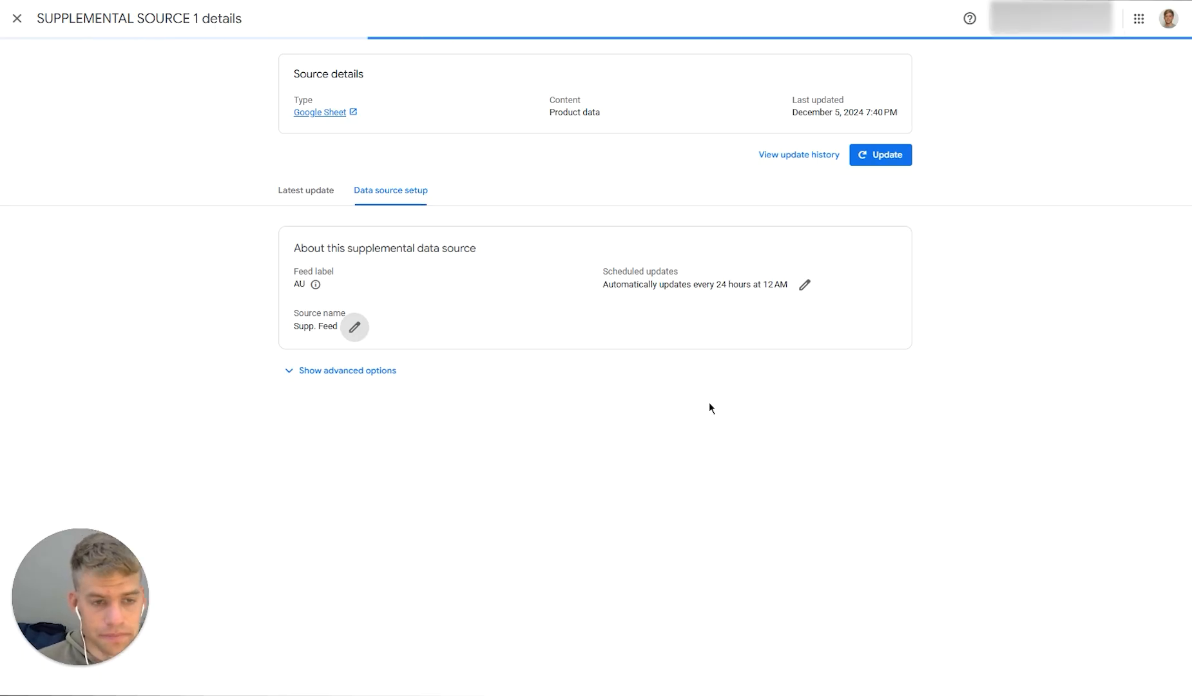
Review the total updated products in the source's latest update and compare them with the rows in the Supp. Feed spreadsheet
left_click(309, 191)
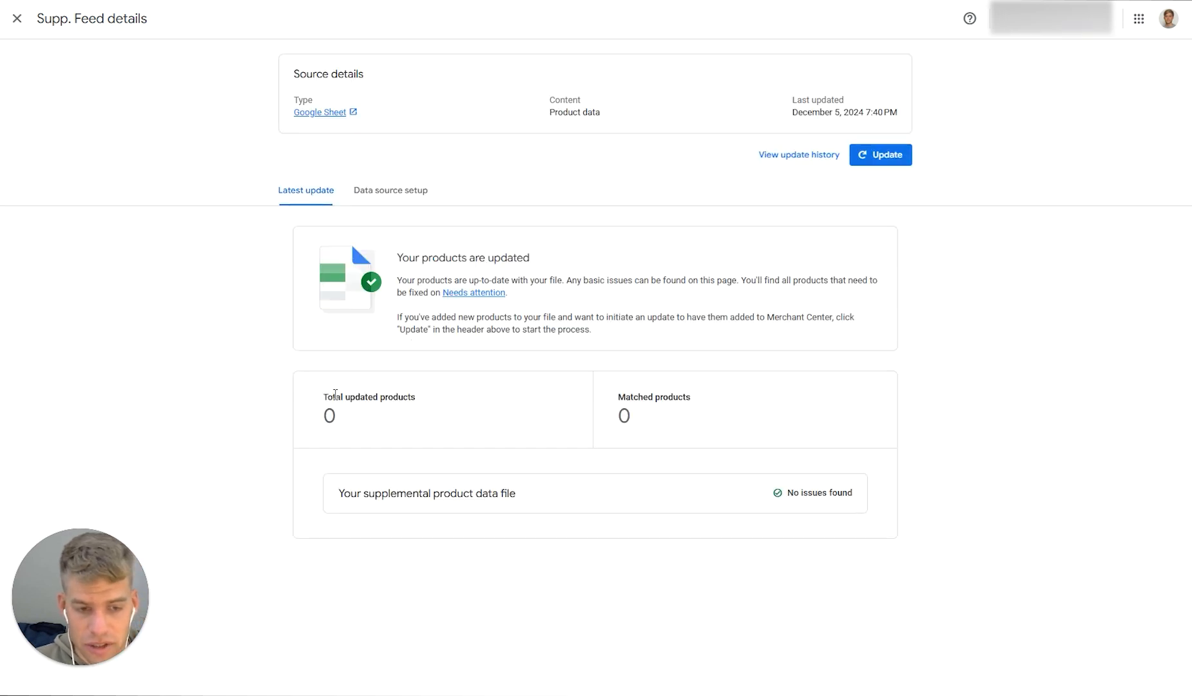
left_click_drag(327, 396, 419, 405)
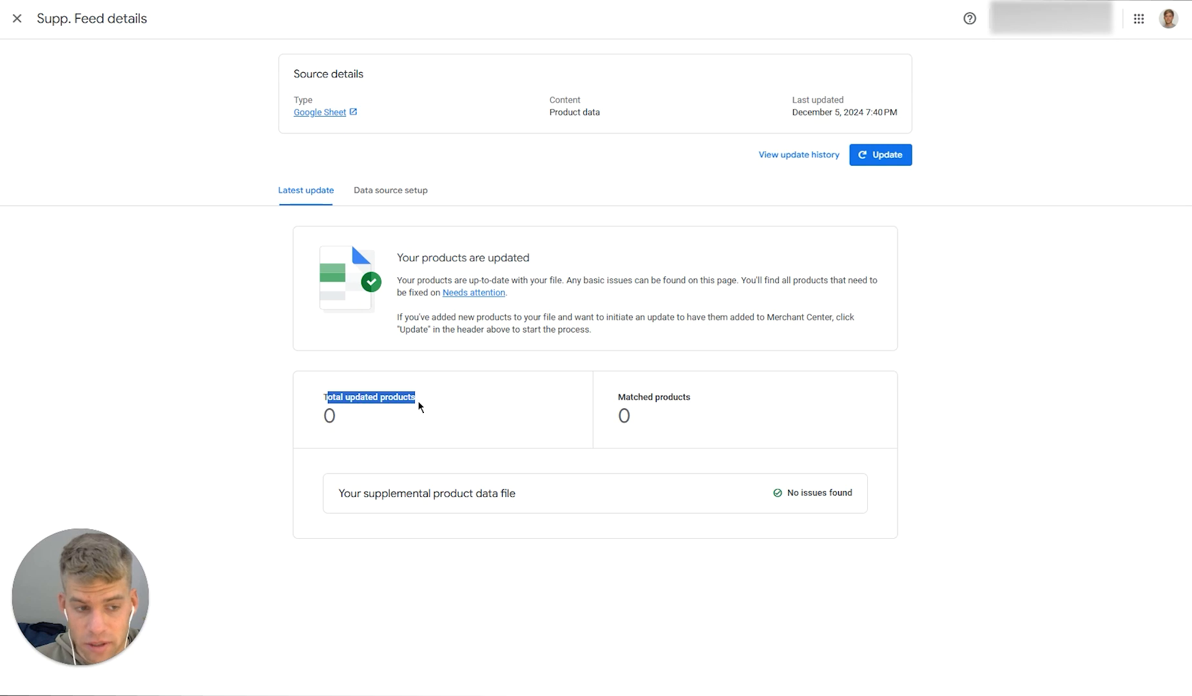
left_click(367, 2)
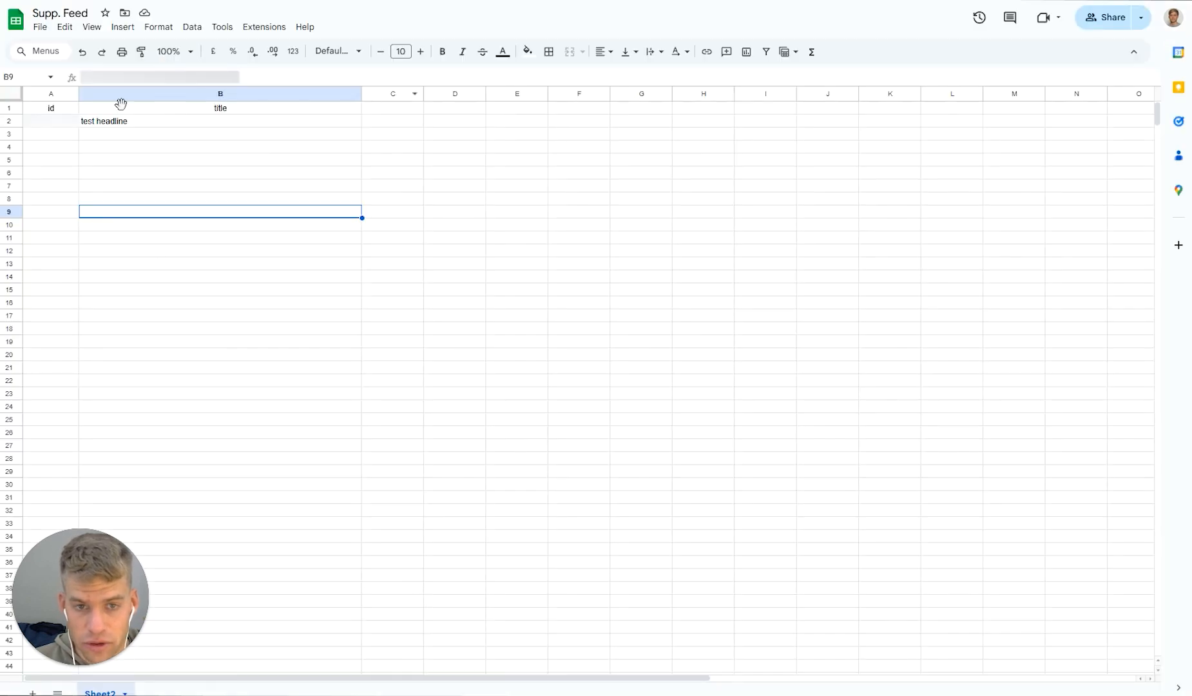
left_click(283, 1)
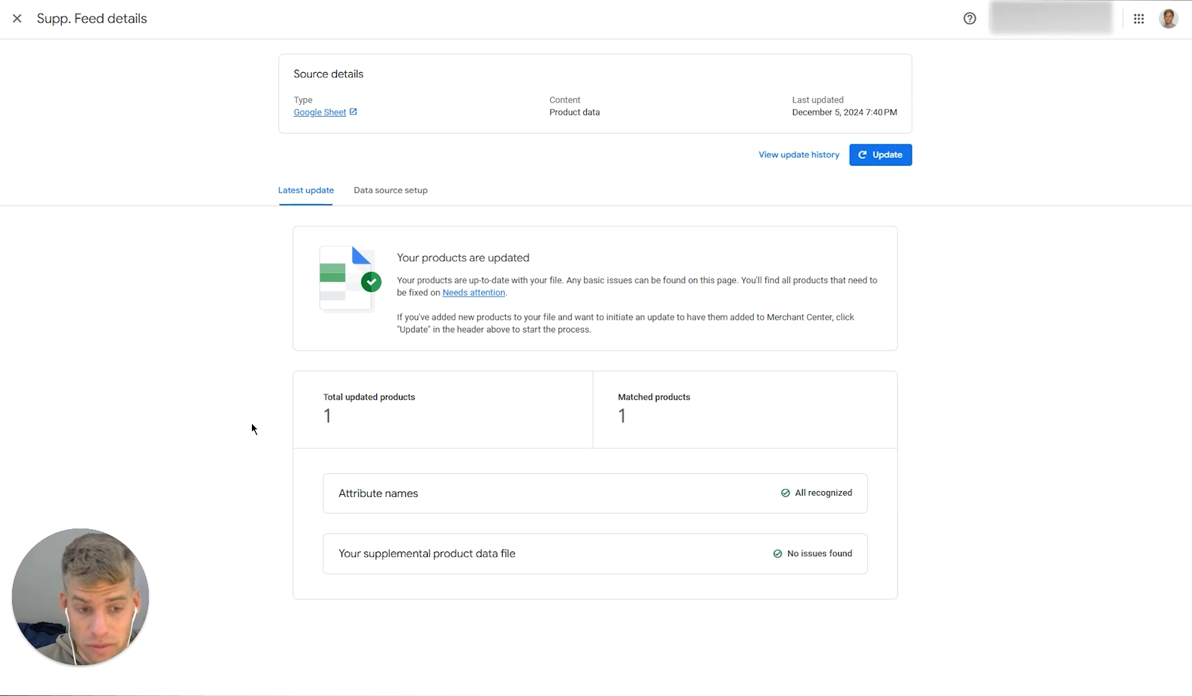
left_click_drag(323, 397, 418, 404)
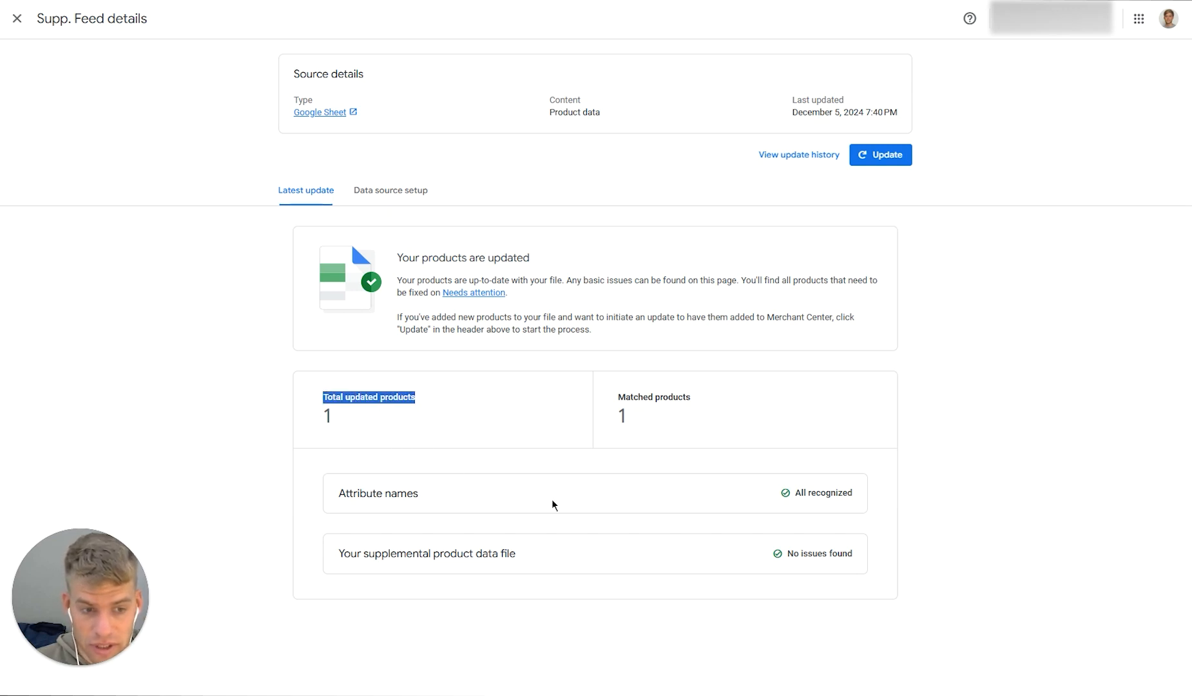
left_click(239, 414)
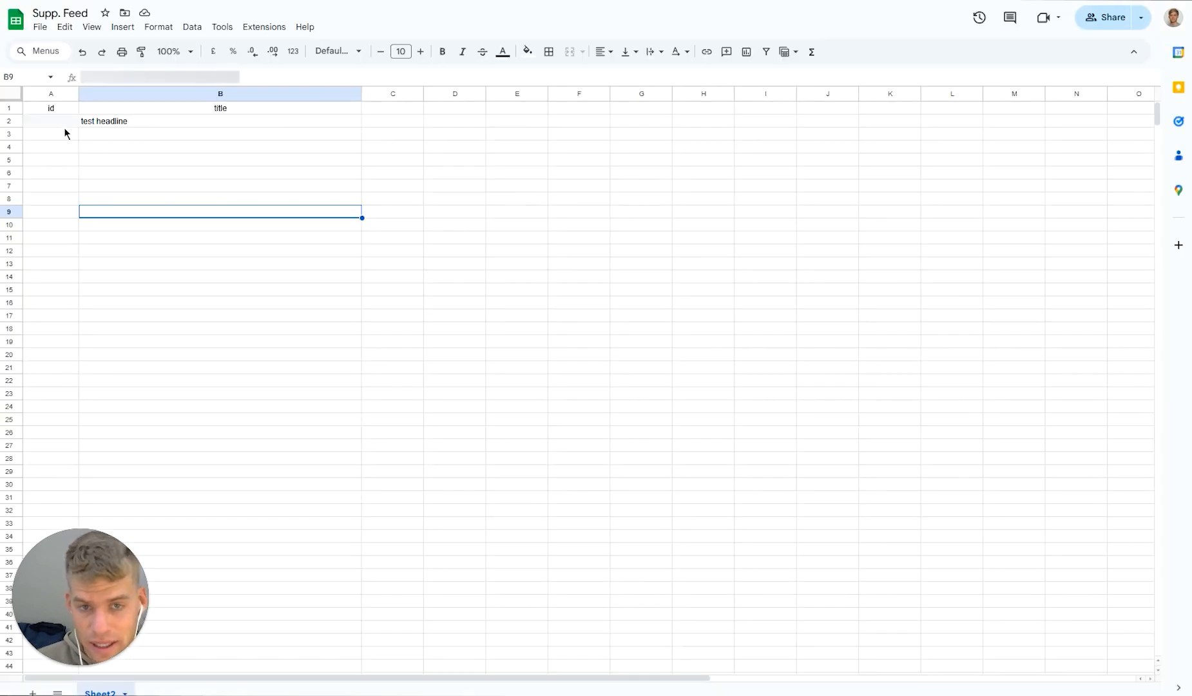
left_click_drag(64, 134, 58, 186)
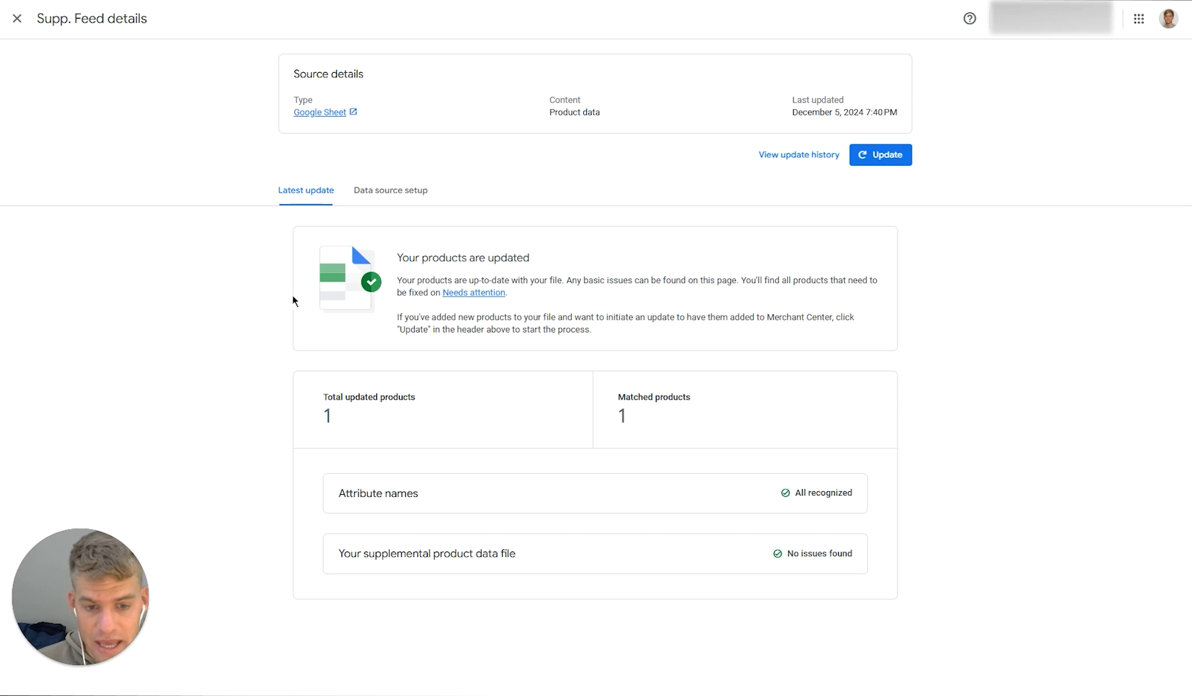
Check the matched products and run a manual update of the Supp. Feed data source
left_click(607, 428)
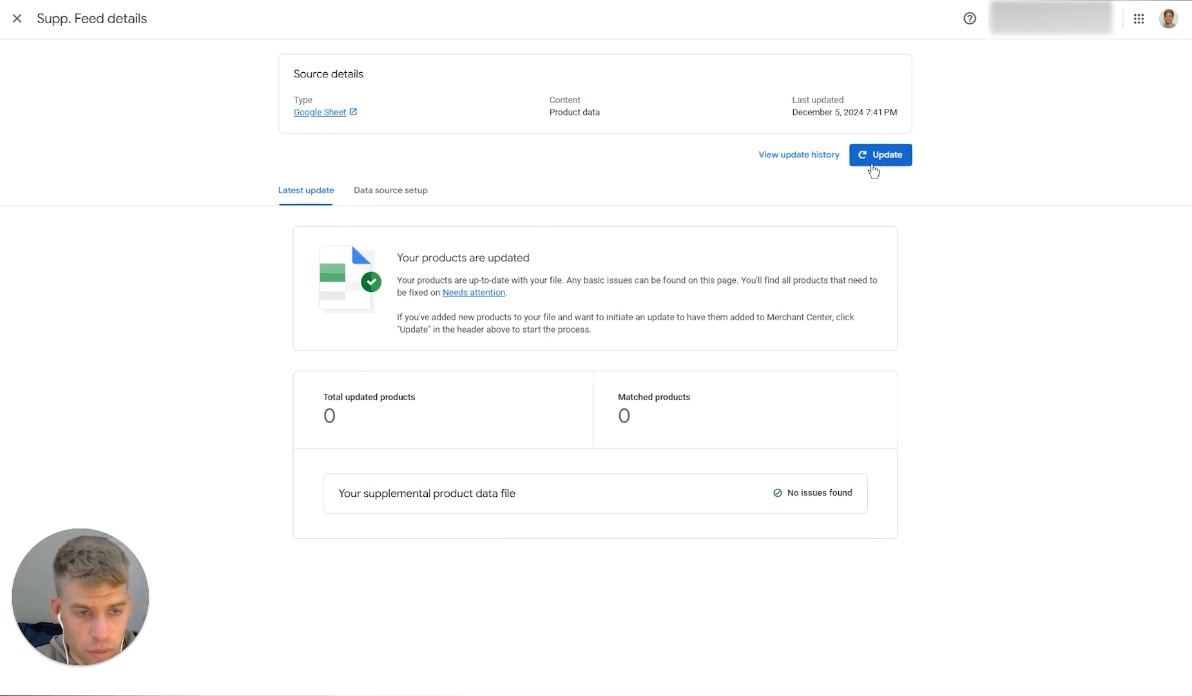
left_click(892, 169)
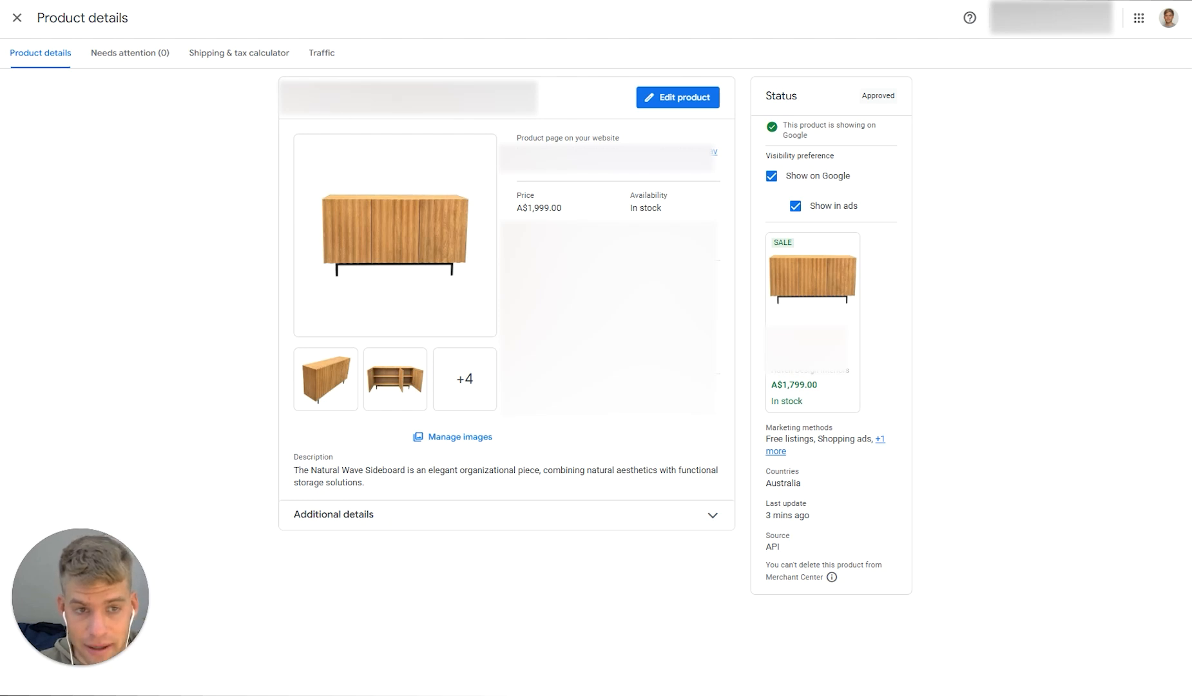
Leave the product details and open the supplemental sources list in the account's data sources
key("Escape")
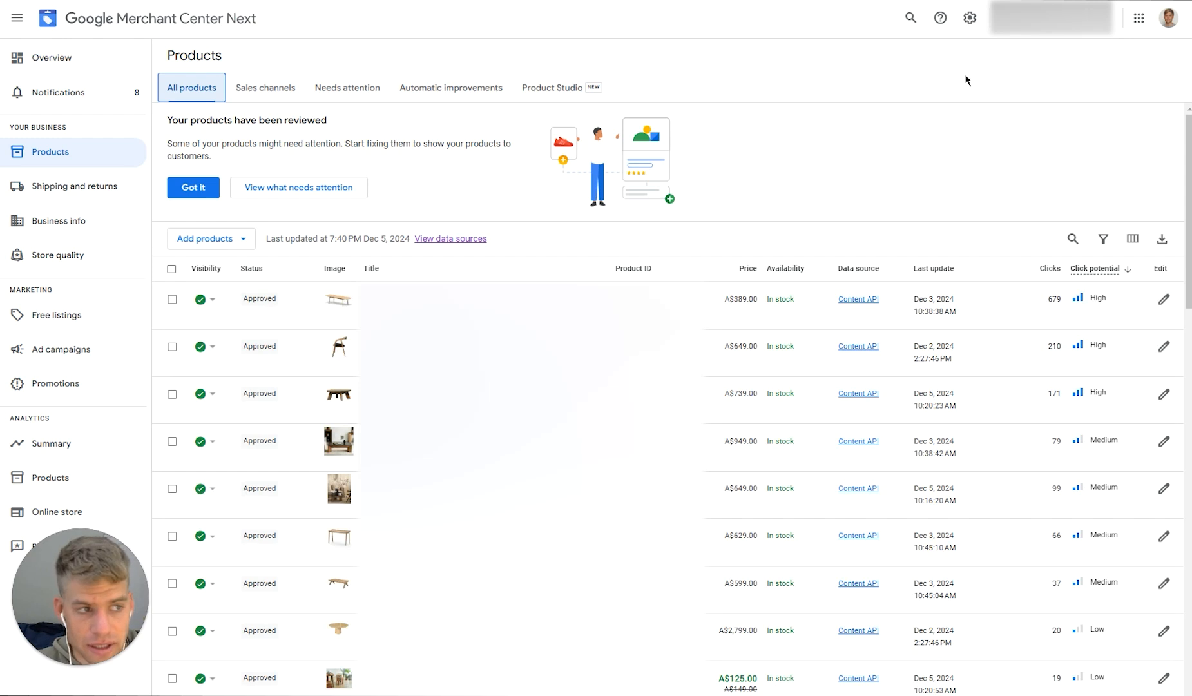
left_click(968, 26)
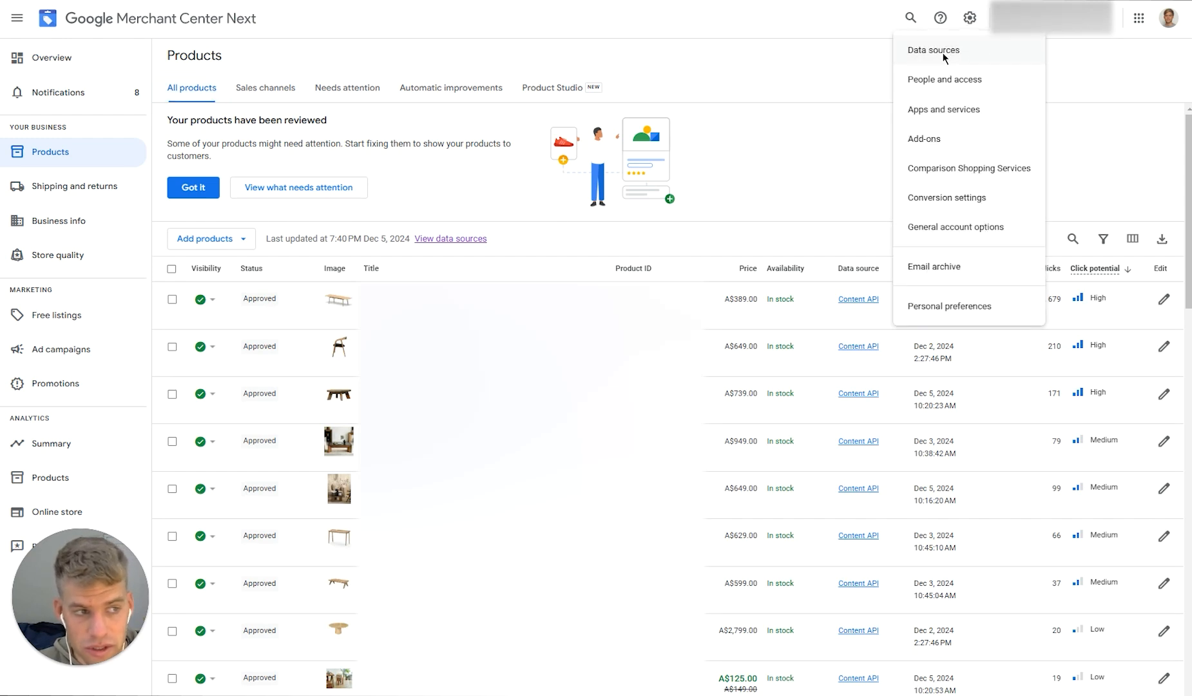
left_click(943, 53)
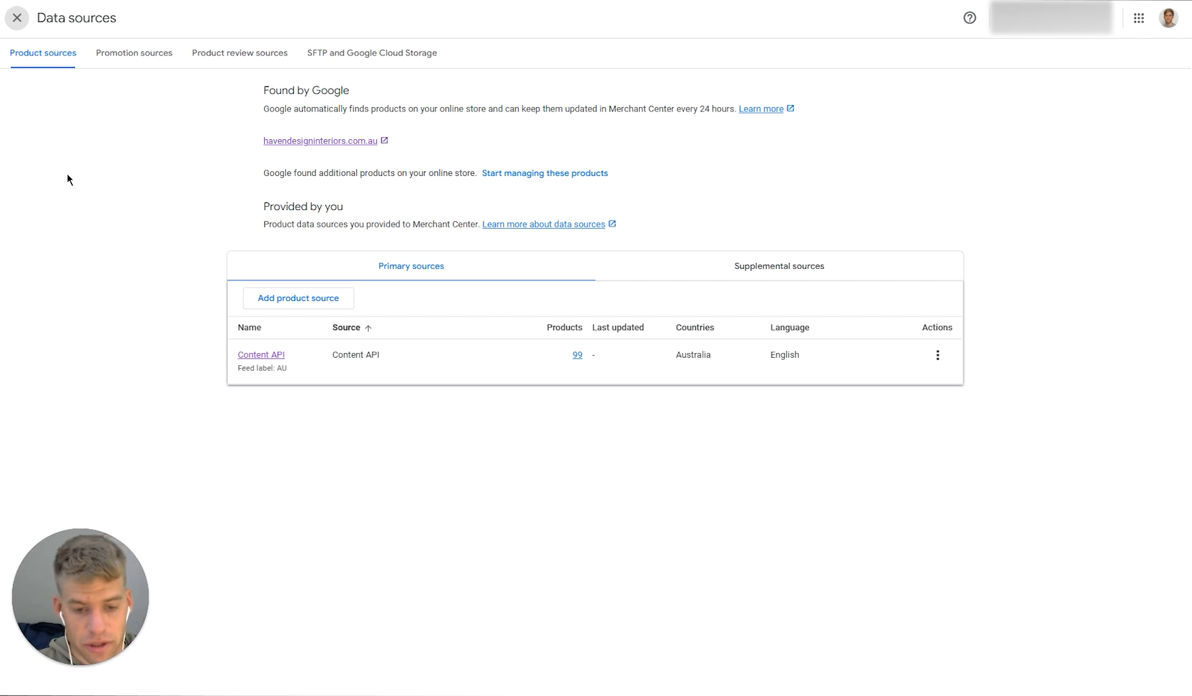
left_click(697, 268)
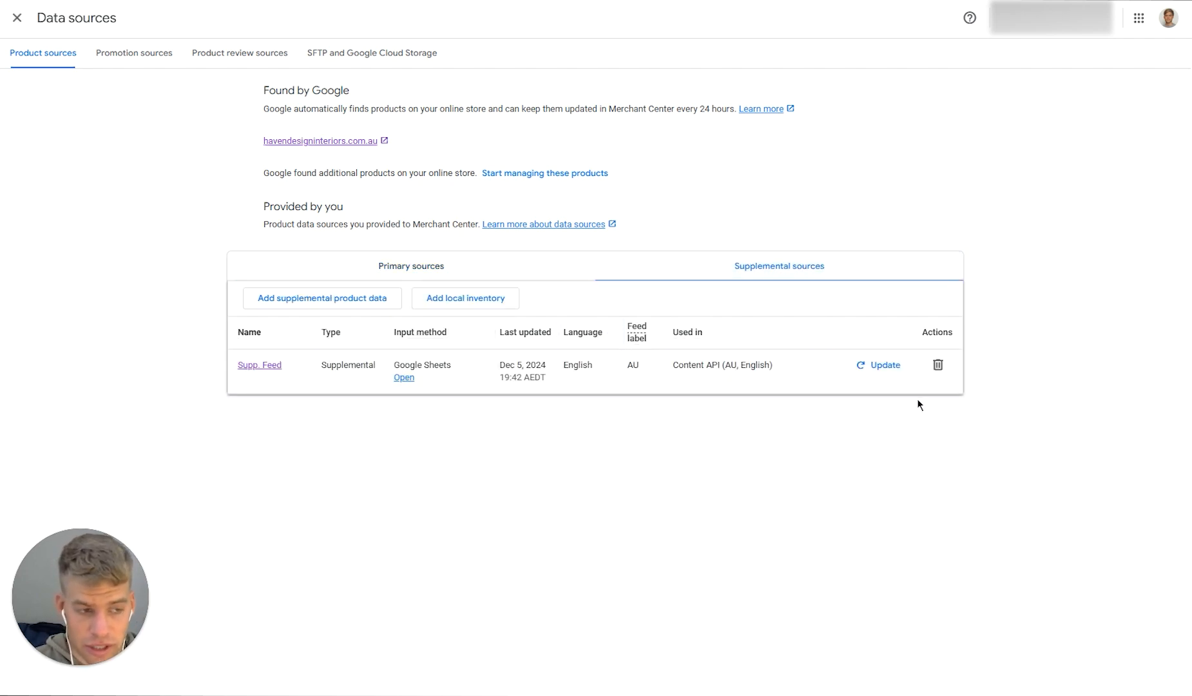
Try to delete the Supp. Feed supplemental source and read the notice about linked data source rules
left_click(938, 366)
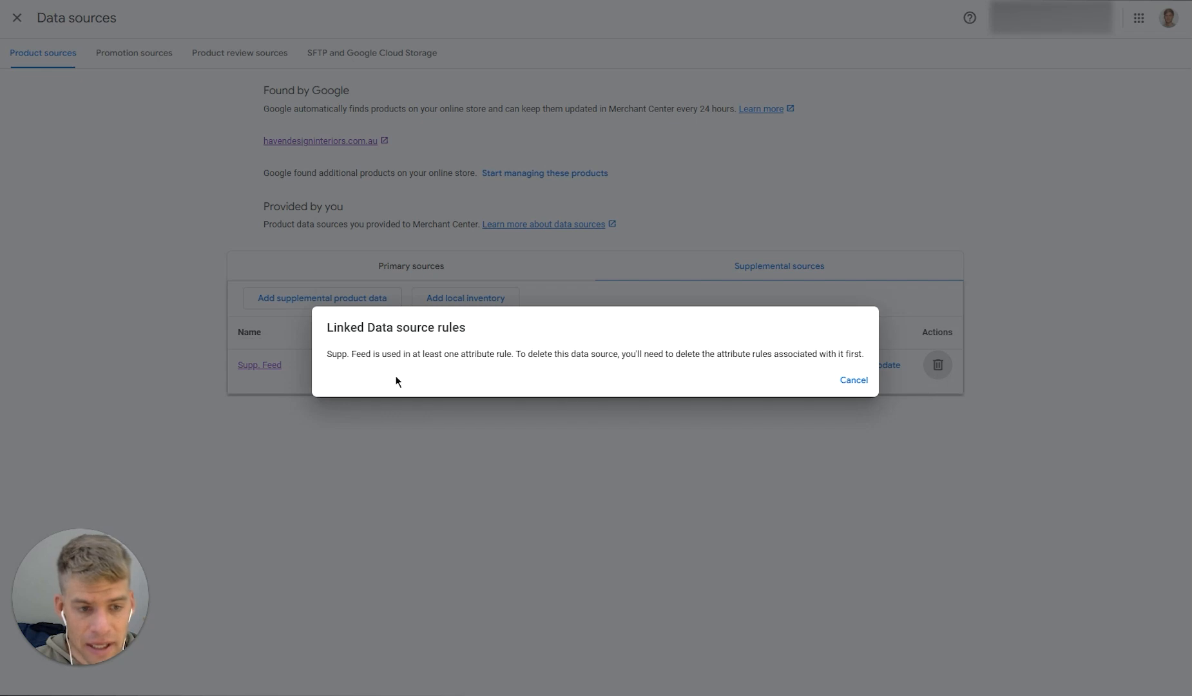
left_click_drag(326, 329, 484, 328)
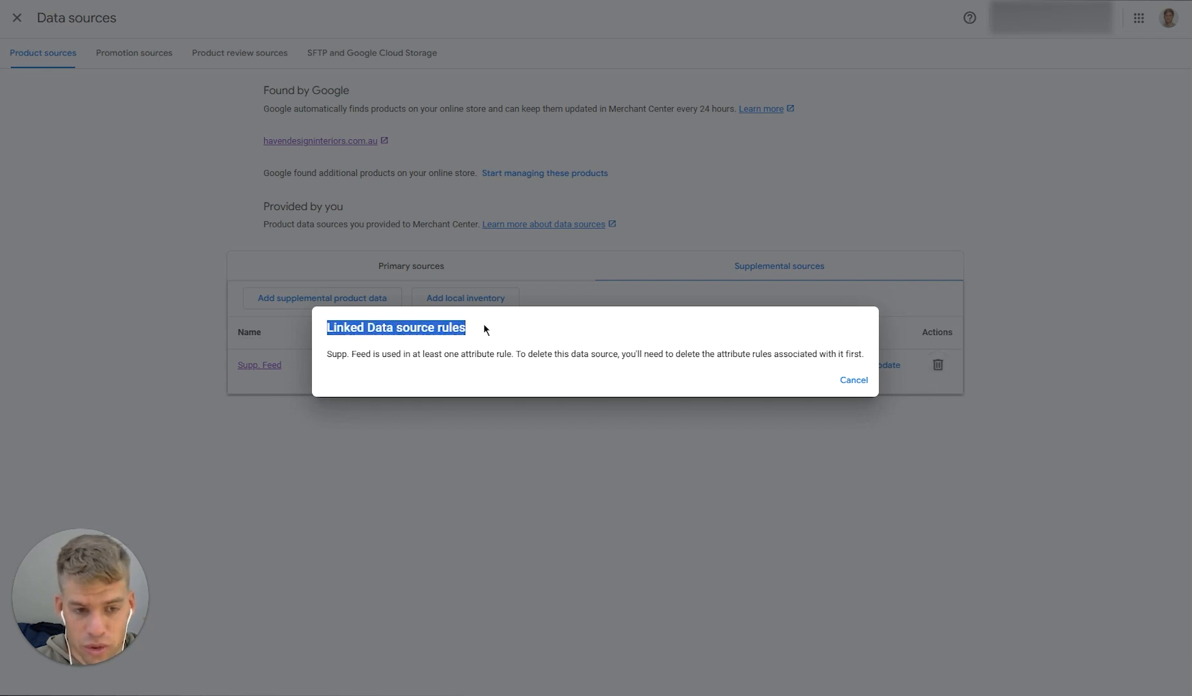
left_click_drag(374, 355, 692, 355)
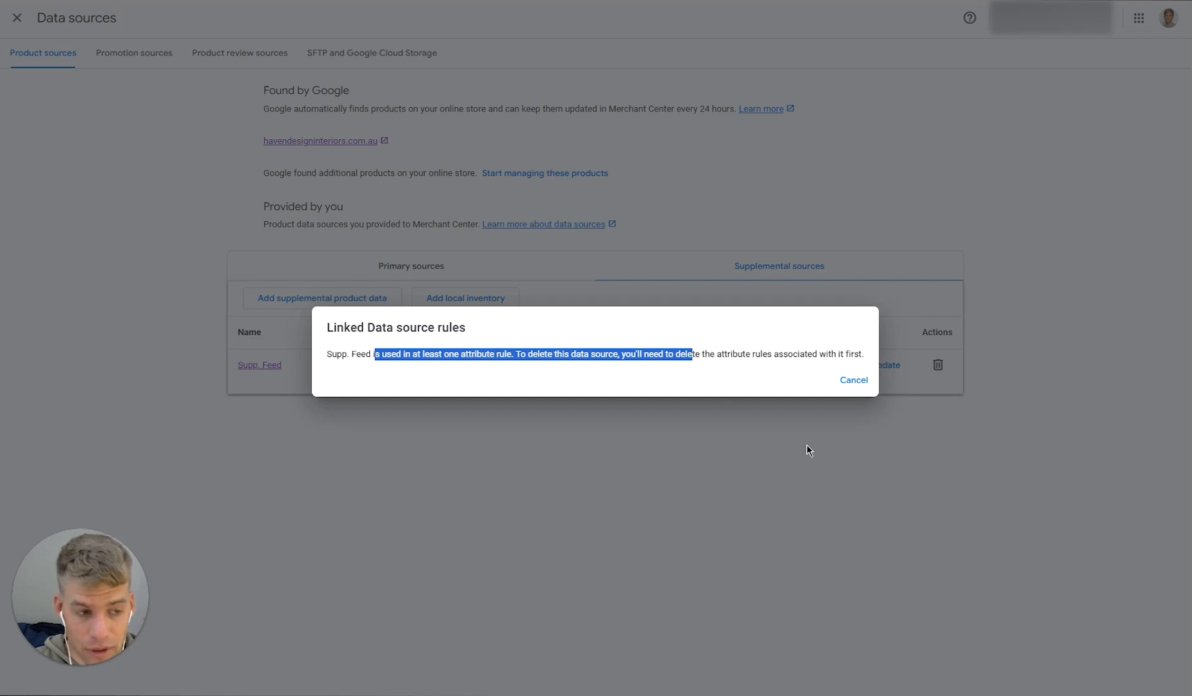
left_click(866, 387)
Remove Supp. Feed from the default attribute rule of the Content API primary source, save the draft and apply the changes
left_click(396, 275)
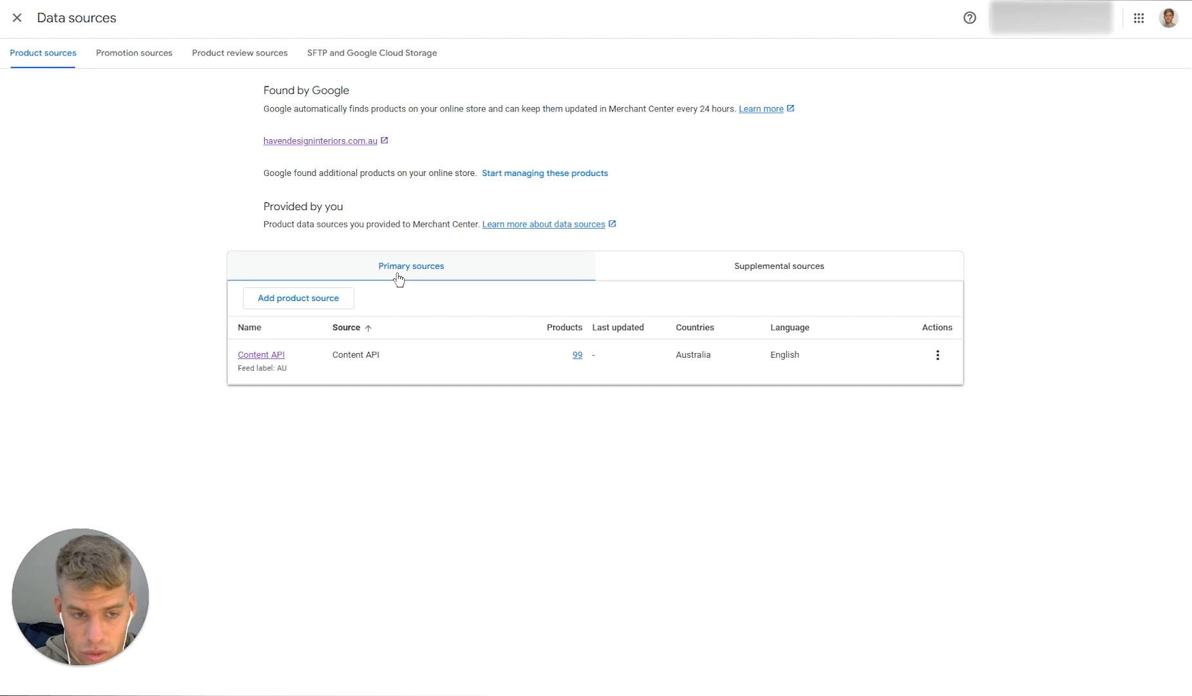
left_click(264, 354)
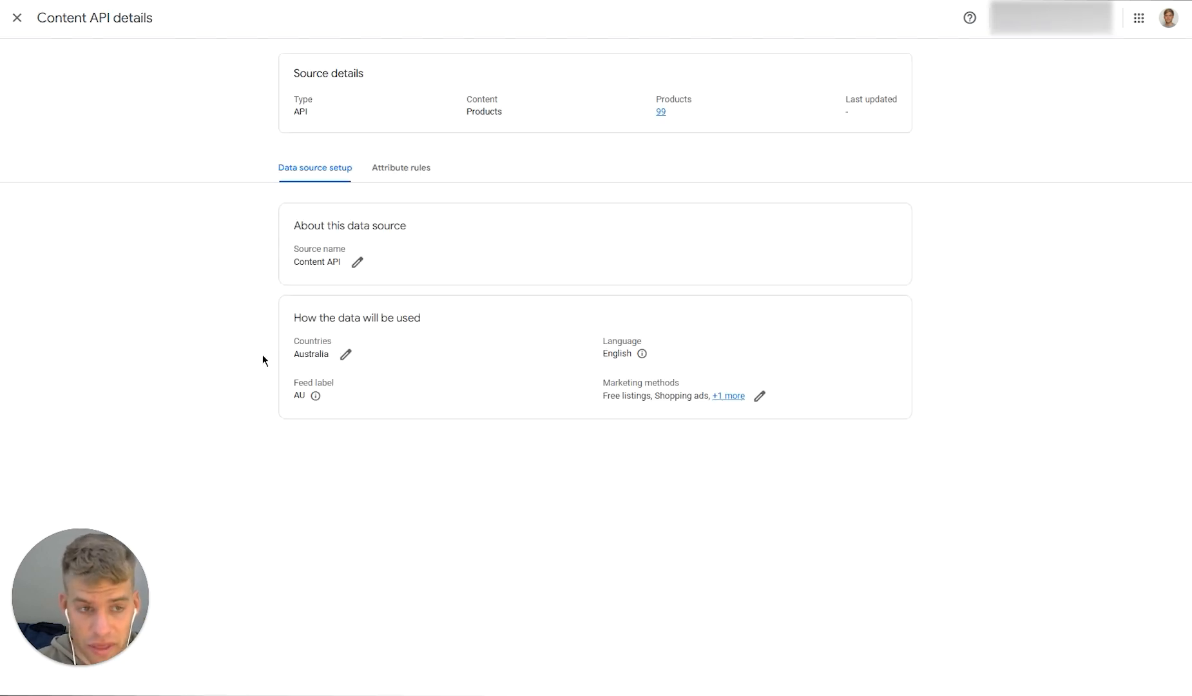
left_click(395, 175)
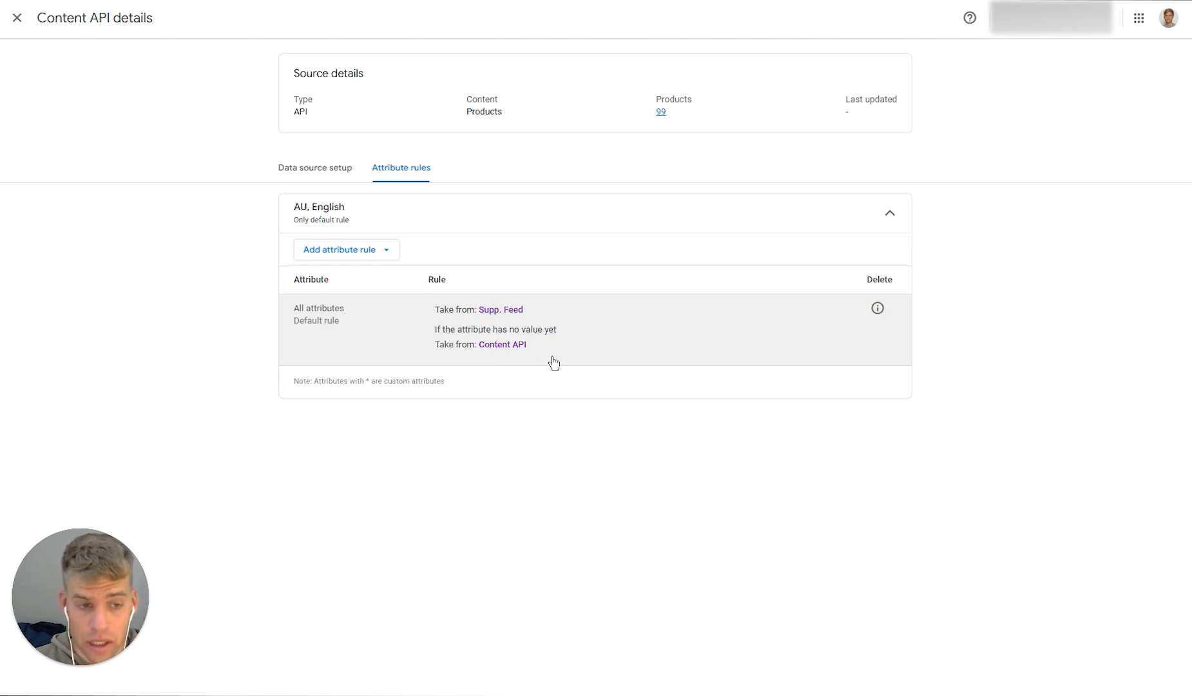
left_click(562, 325)
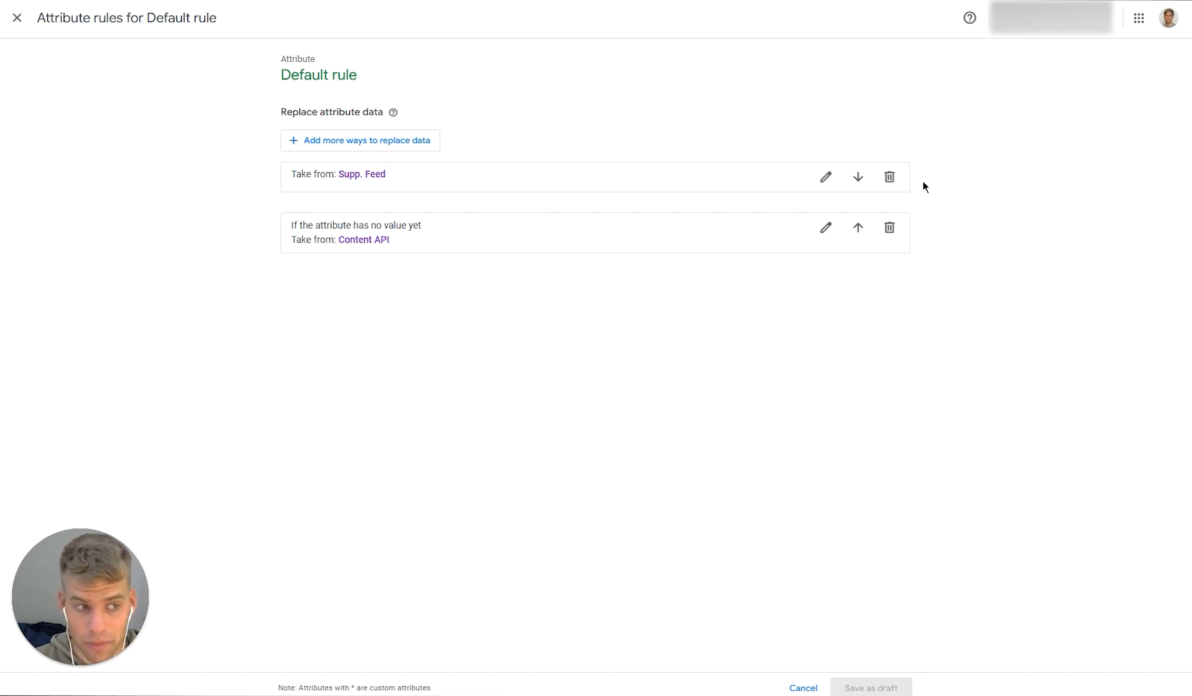
left_click(889, 177)
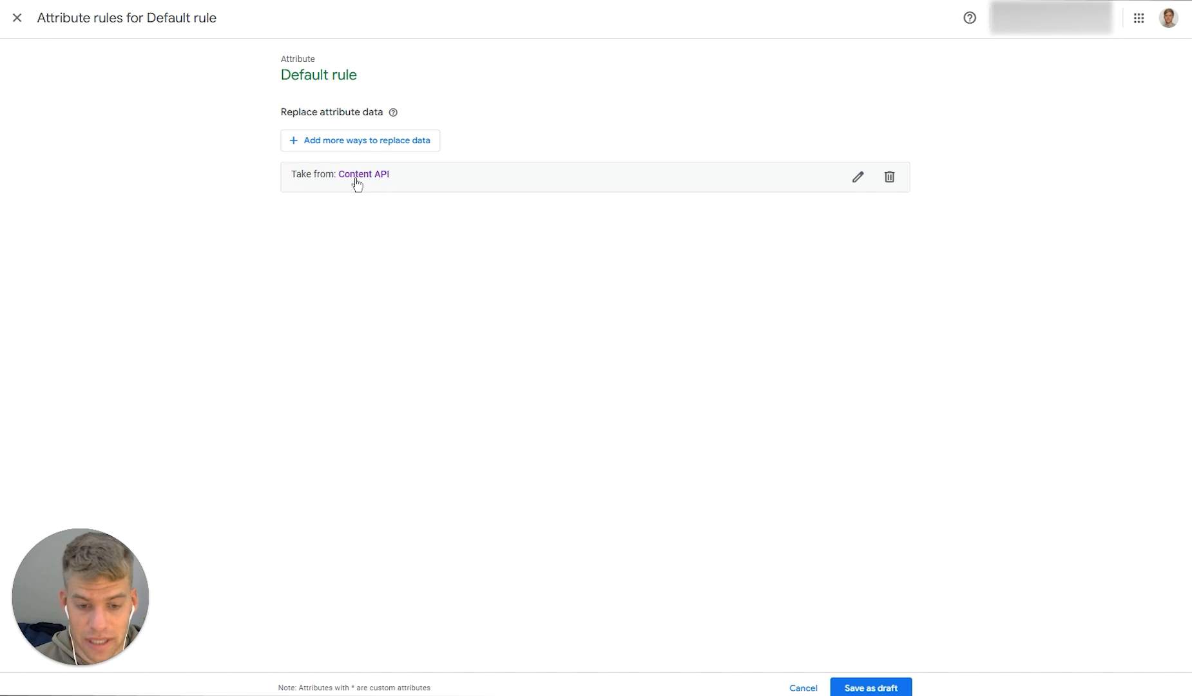
left_click(867, 688)
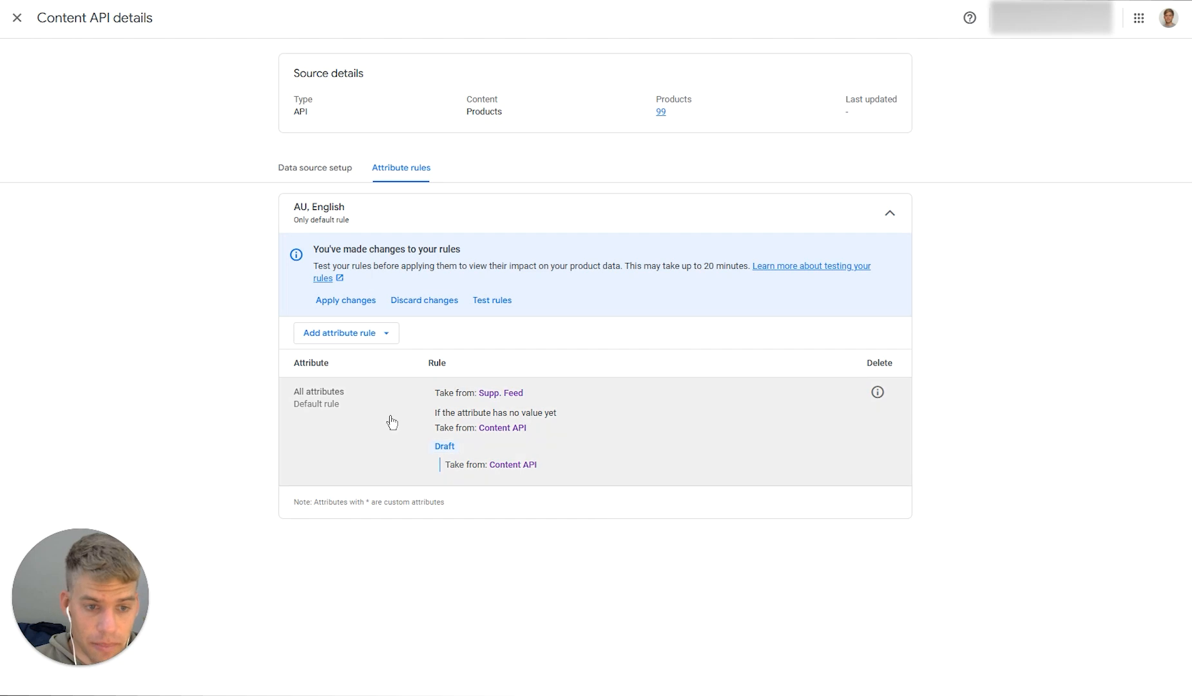
left_click(343, 300)
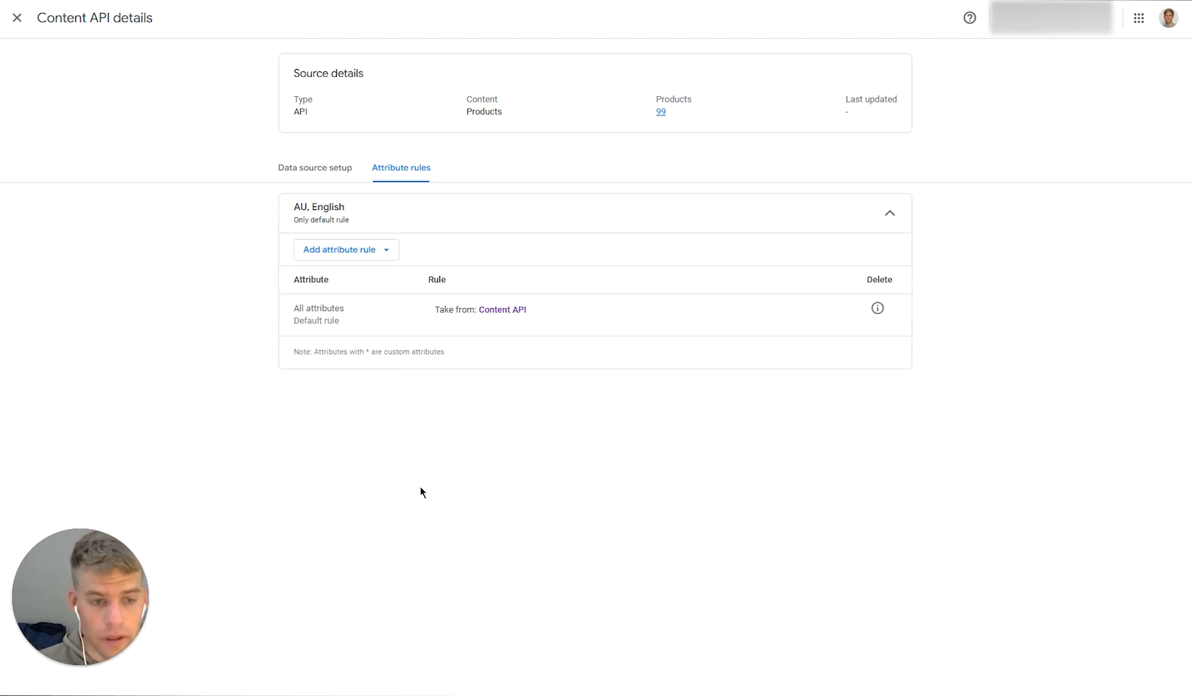
Return to the supplemental sources and delete the Supp. Feed data source, confirming its removal
left_click(308, 173)
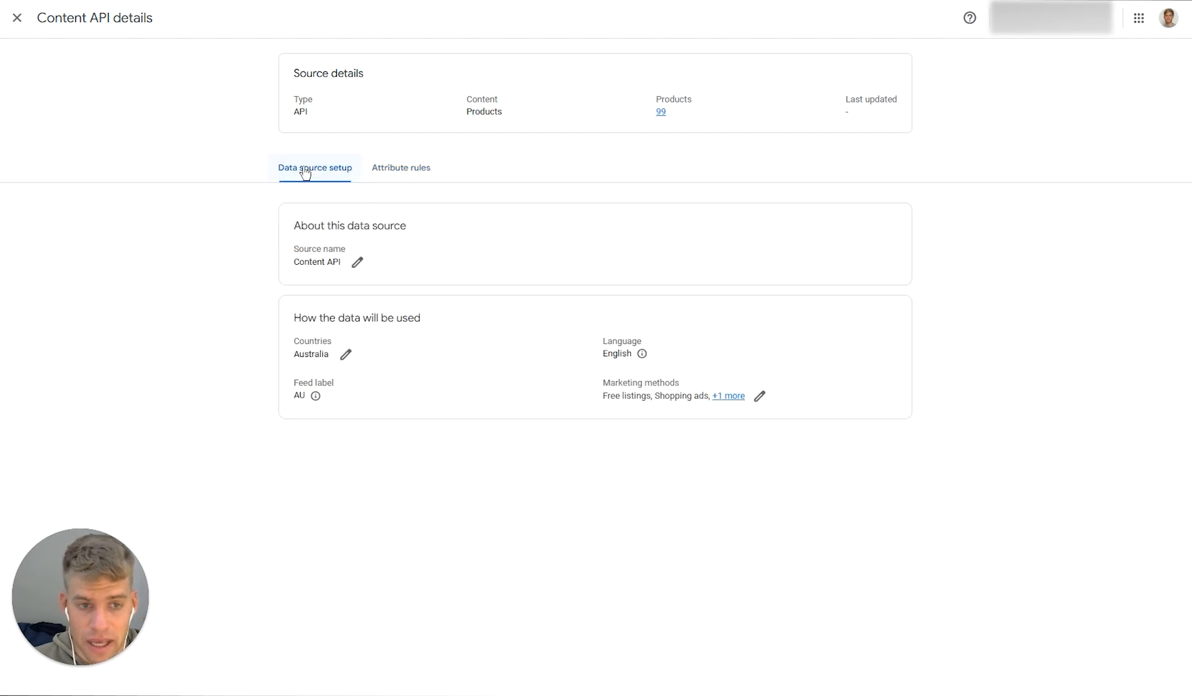
left_click(19, 28)
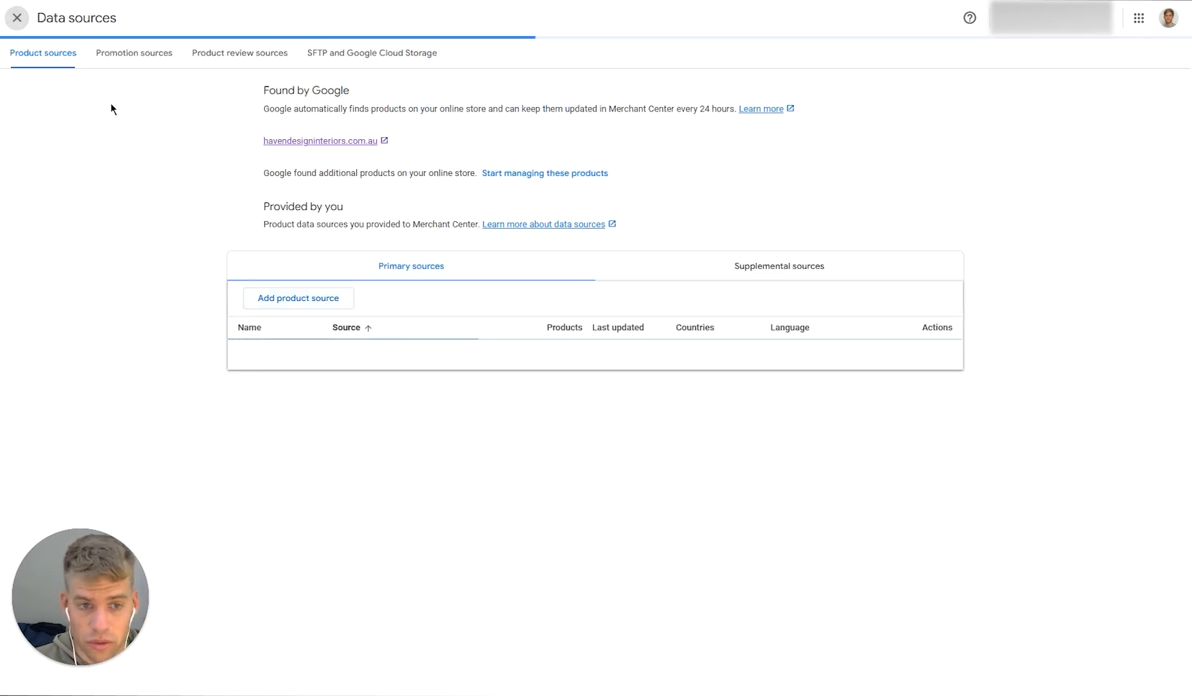
left_click(755, 268)
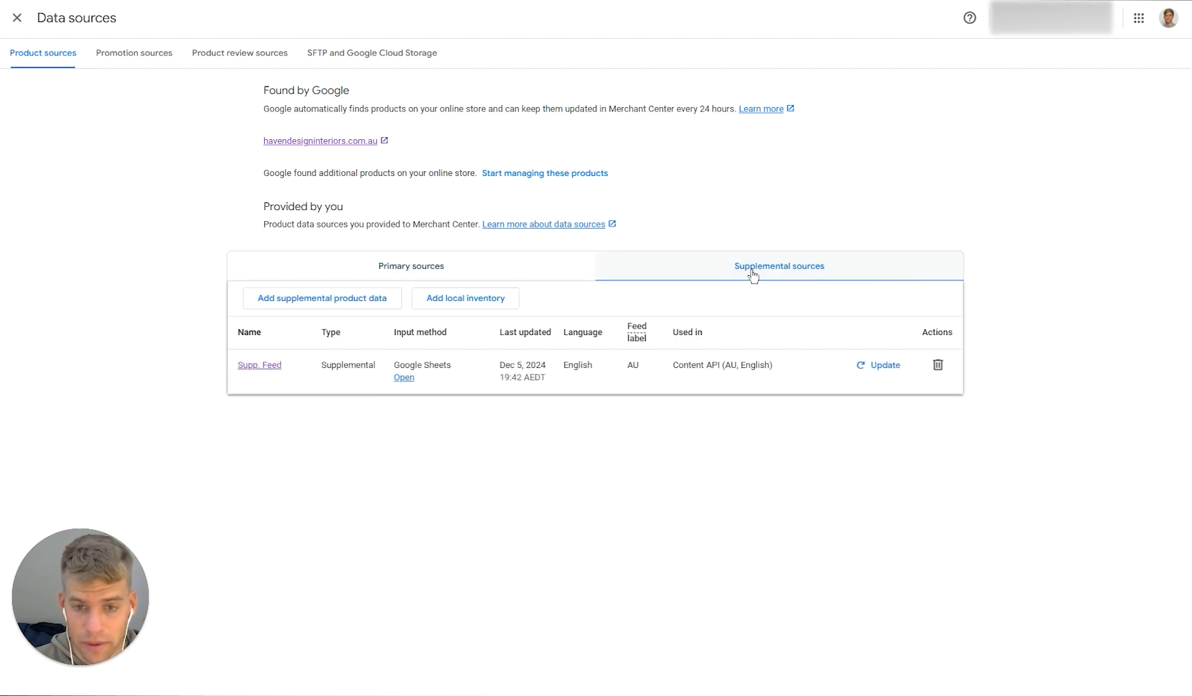
left_click(938, 366)
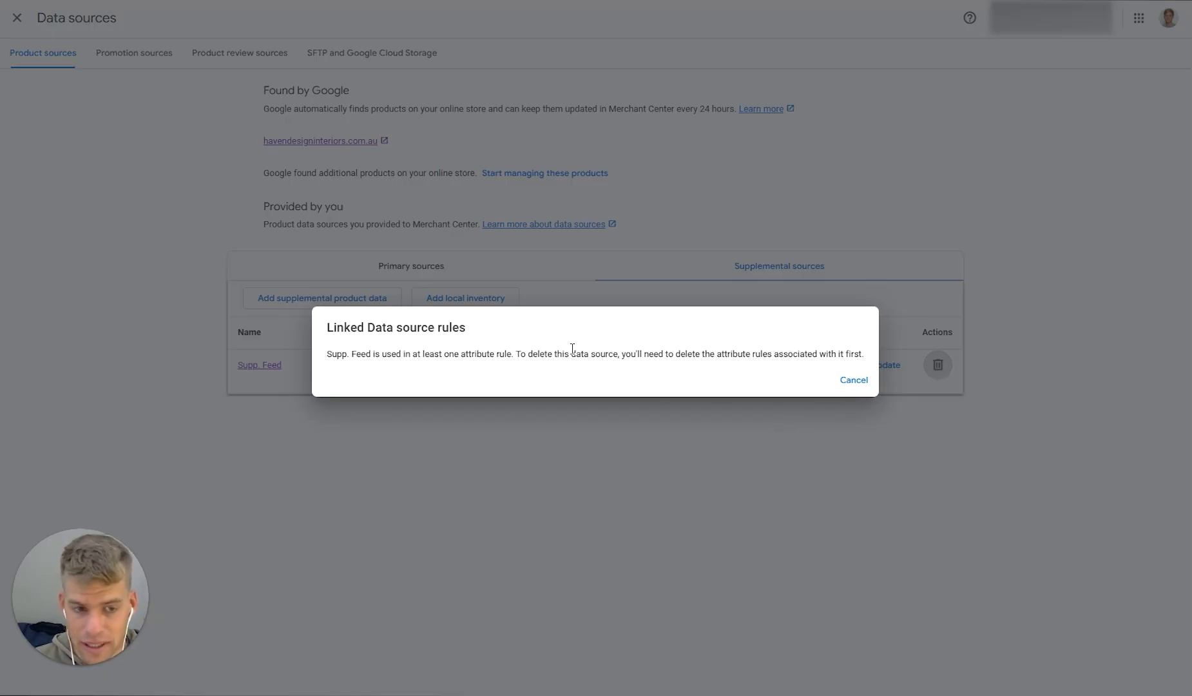
left_click(659, 449)
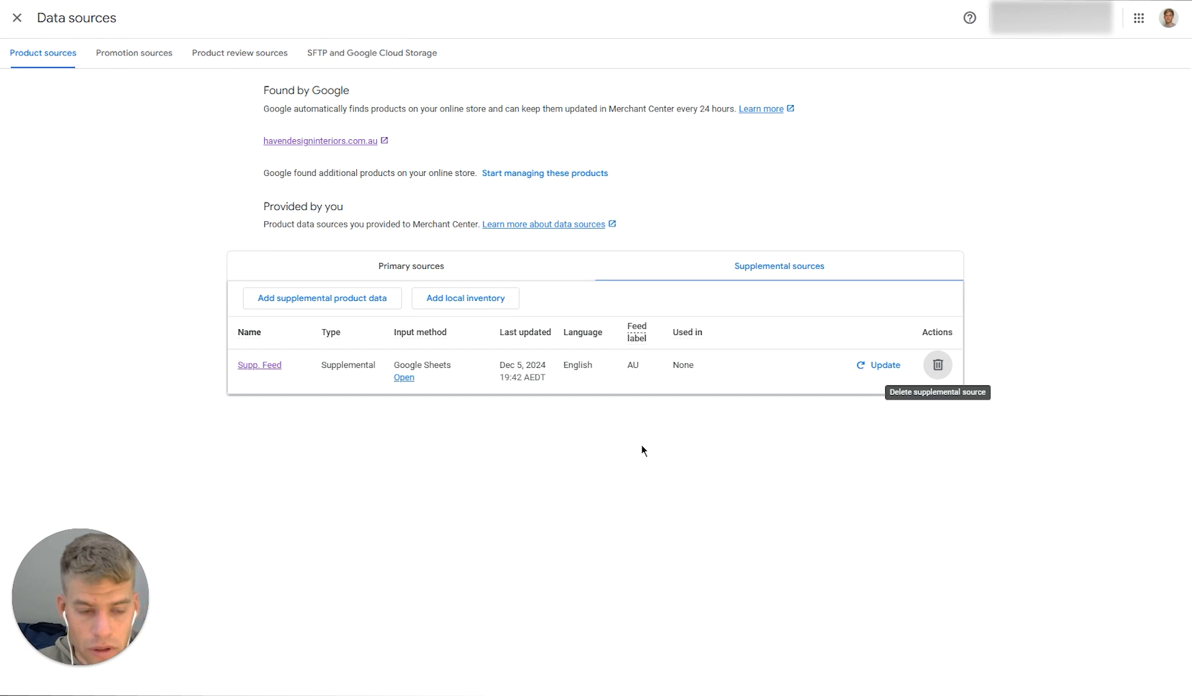
left_click(937, 366)
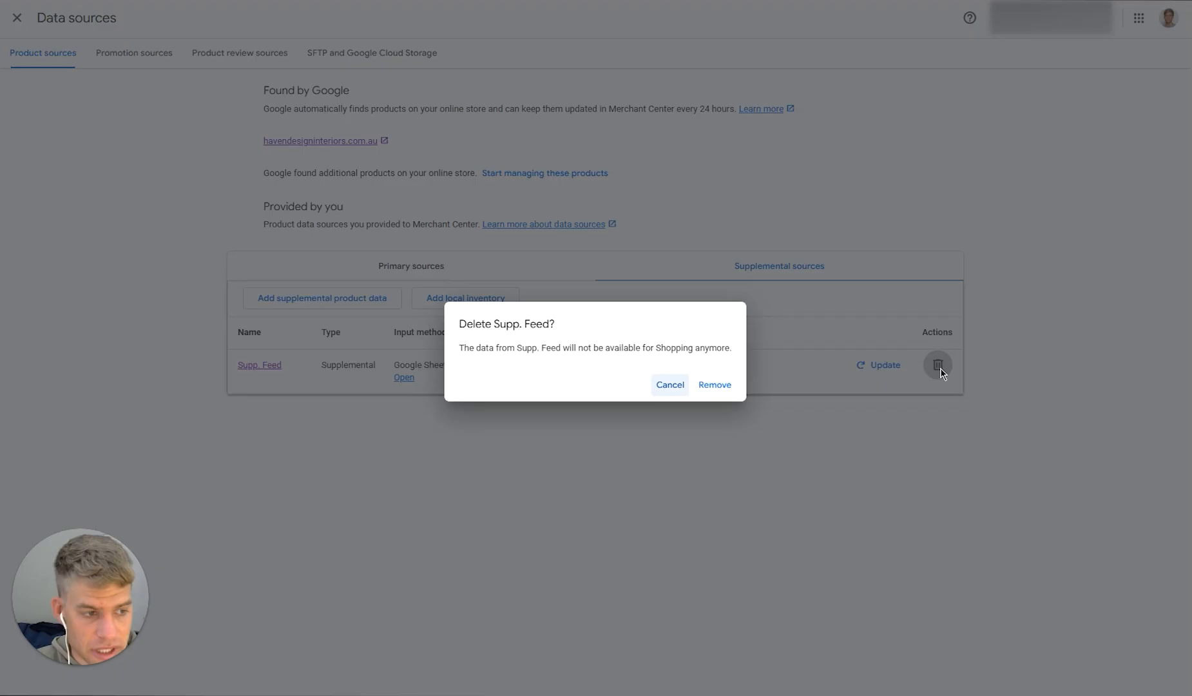
left_click_drag(475, 329, 538, 329)
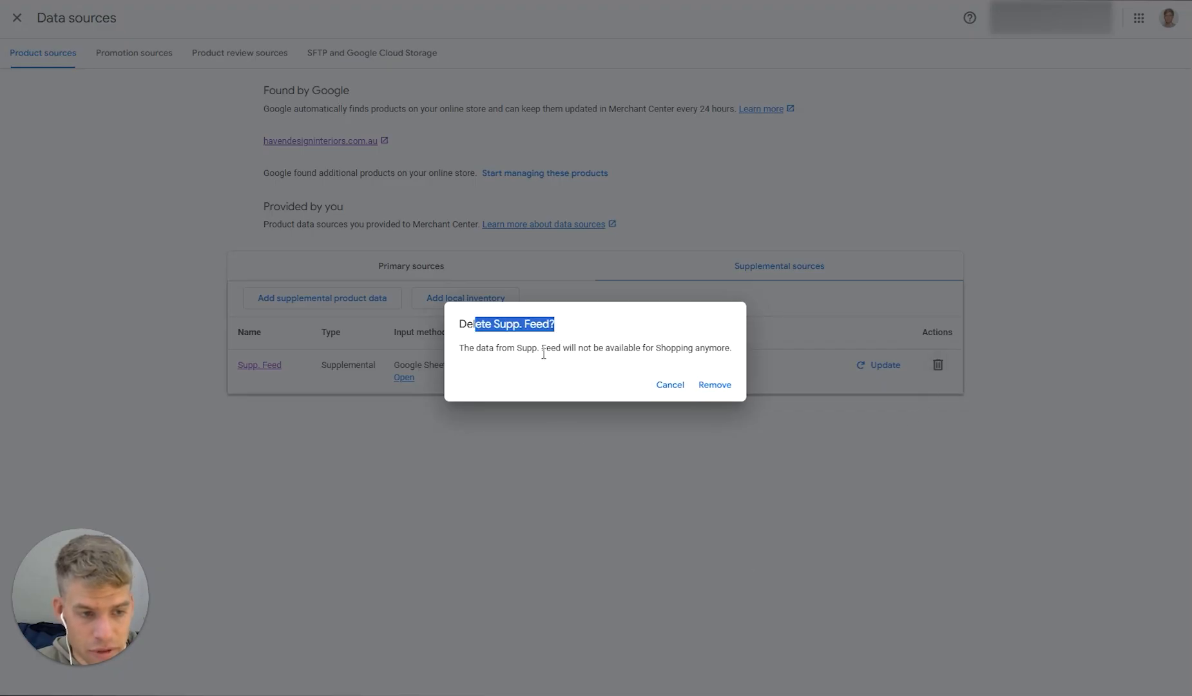
left_click(715, 386)
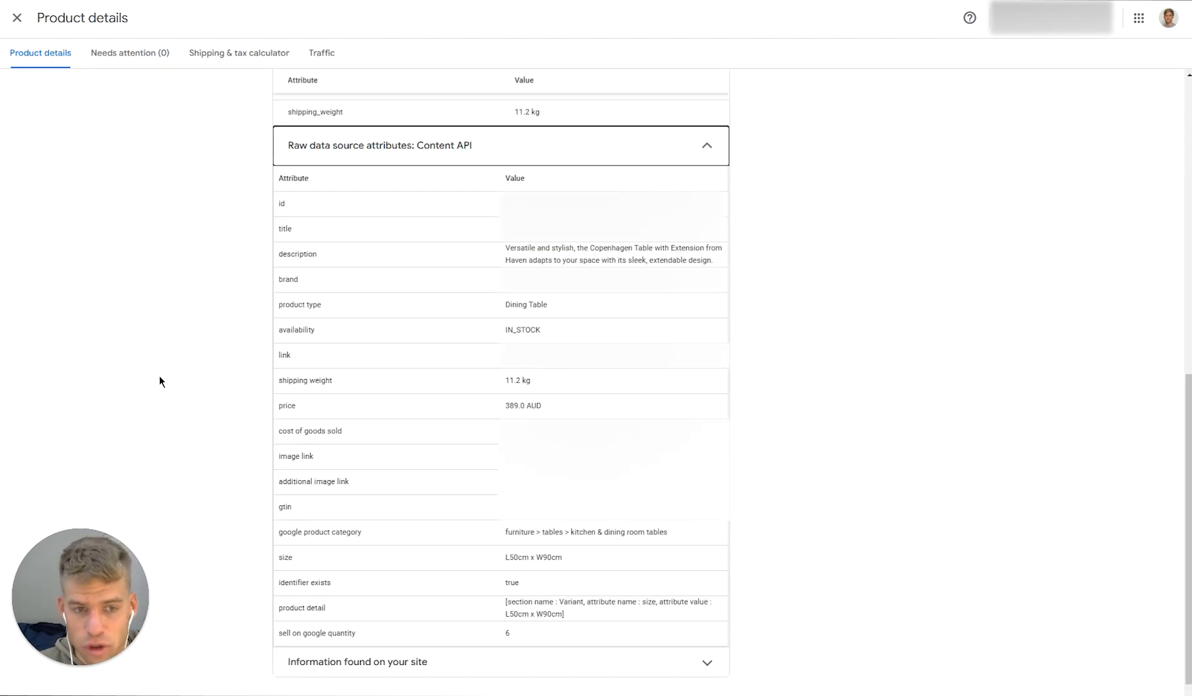
Examine the id and title attributes in the product's raw Content API data source attributes
left_click(159, 377)
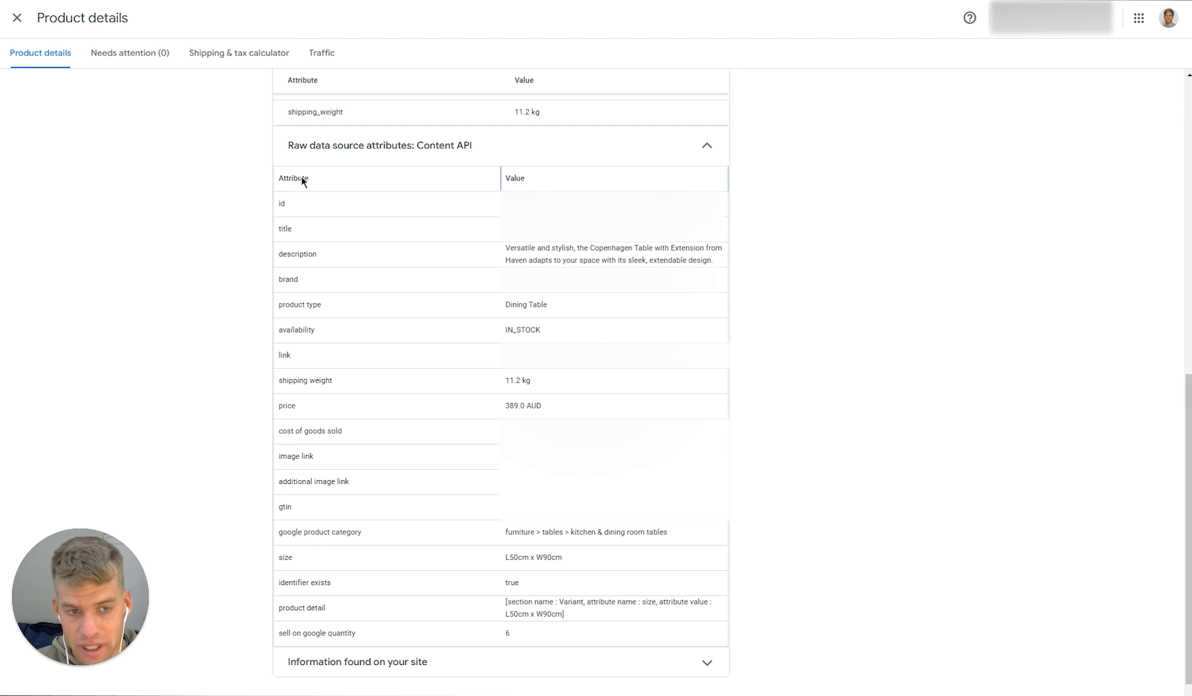
double_click(282, 205)
double_click(286, 233)
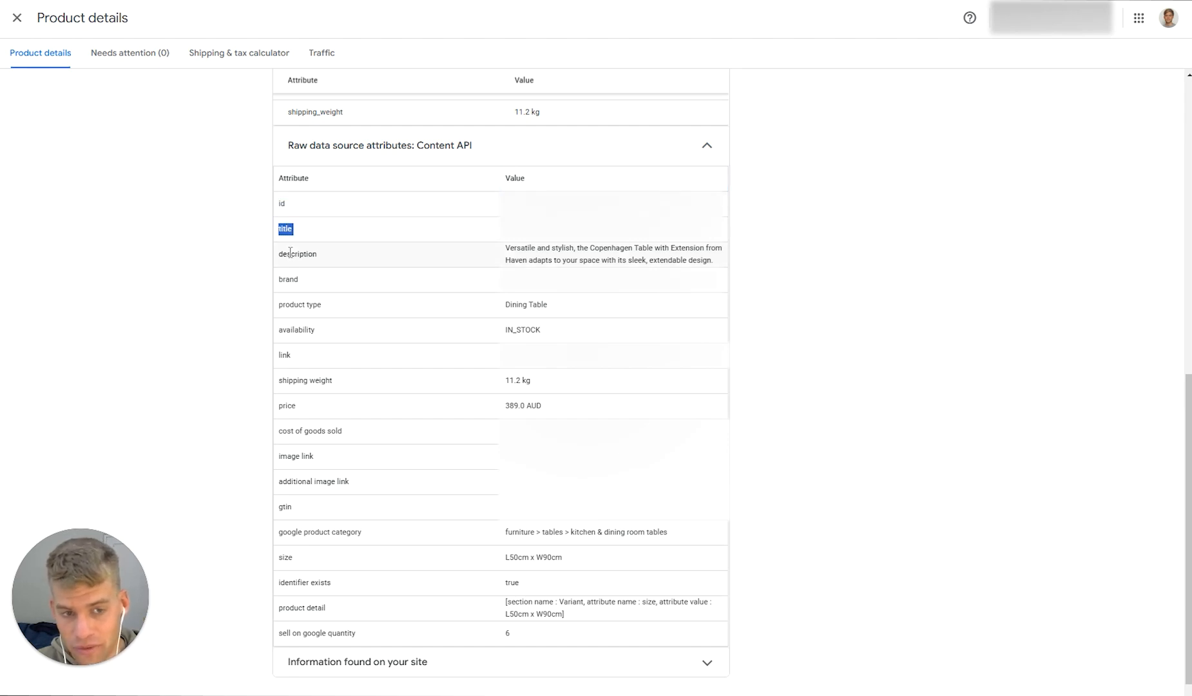